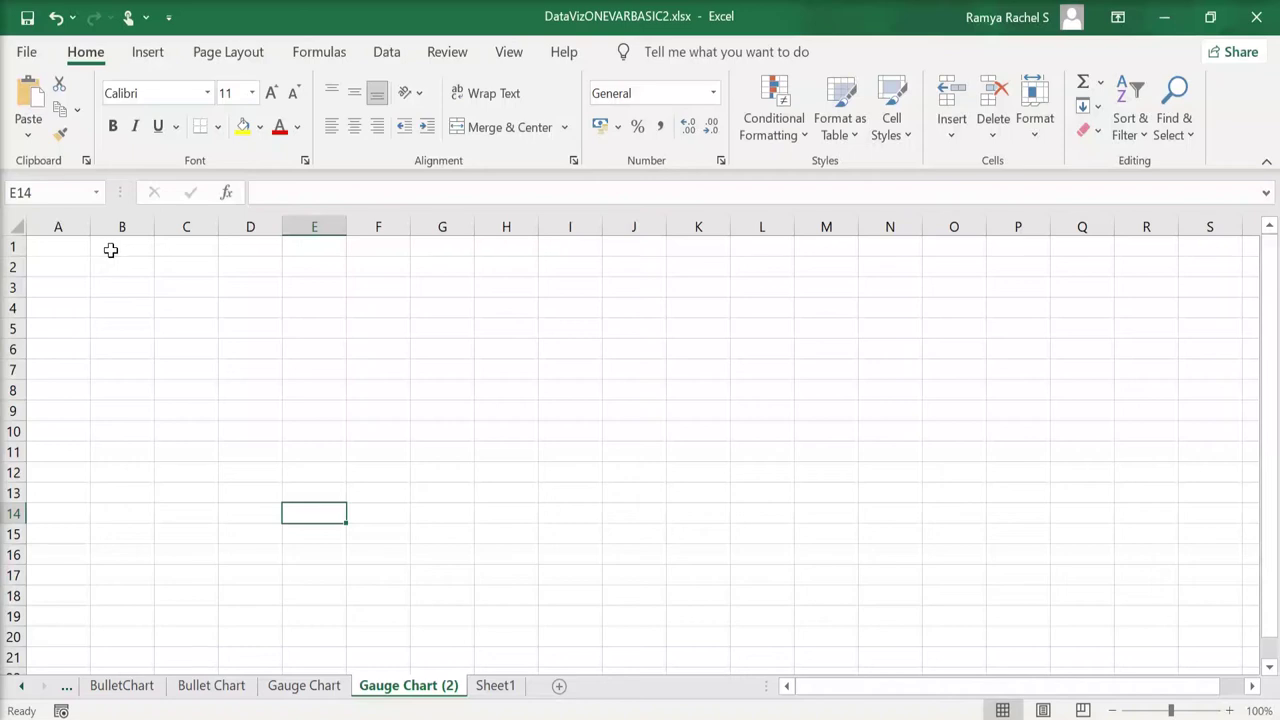
Step: Enter the header Value in B1 and the bands Bad, Poor, Okay, Good, Excellent in A2:A6
{"action": "type", "text": "Va"}
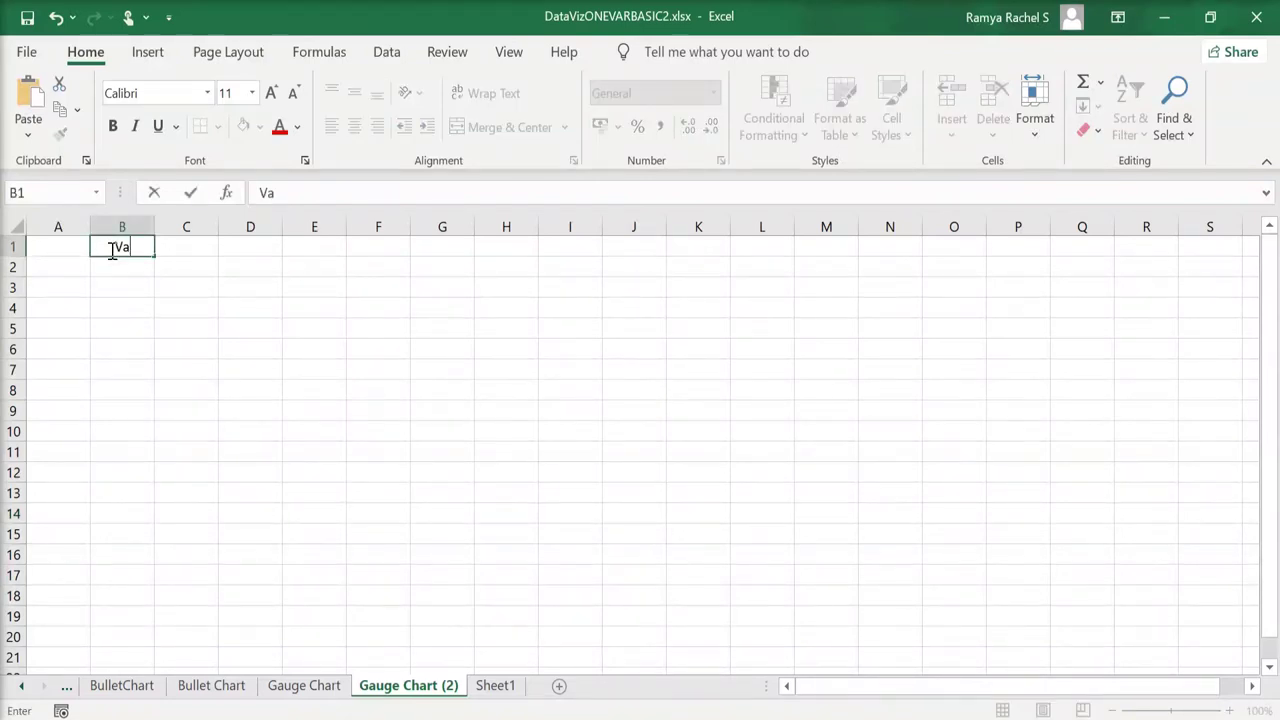
{"action": "type", "text": "lue"}
{"action": "key", "text": "Return"}
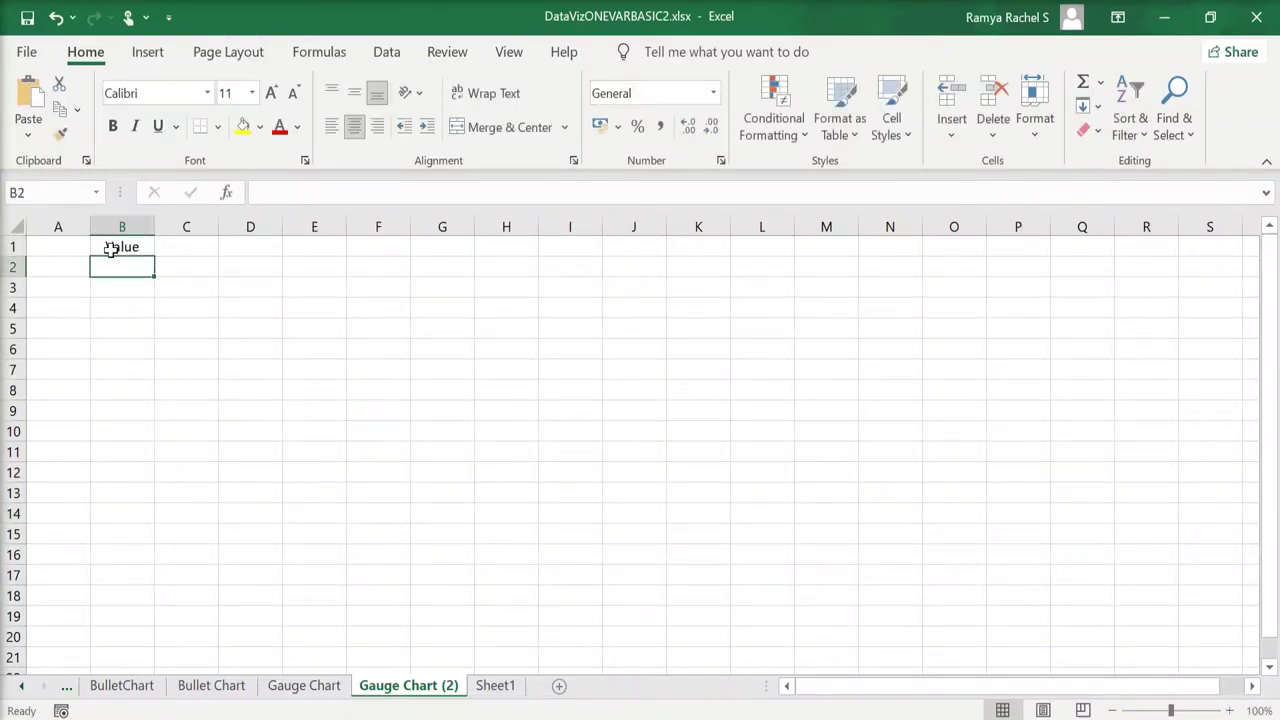
{"action": "left_click", "coordinate": [65, 268]}
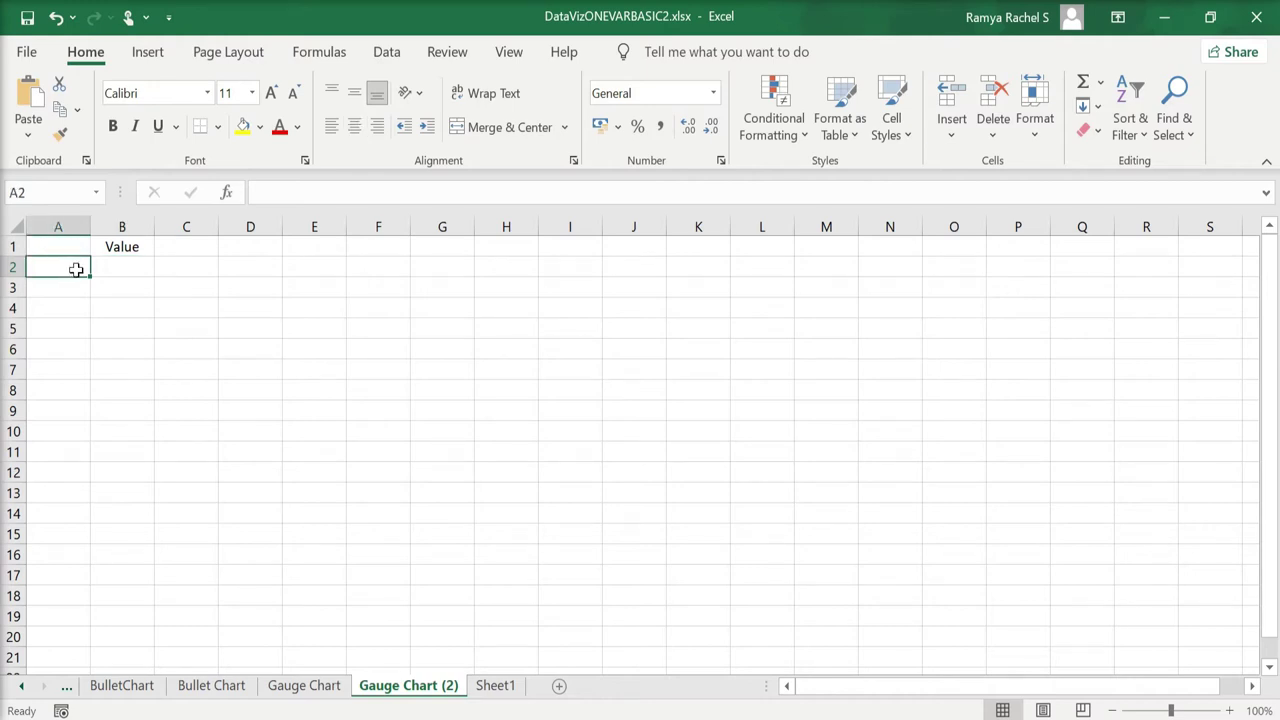
{"action": "type", "text": "Bad"}
{"action": "key", "text": "Return"}
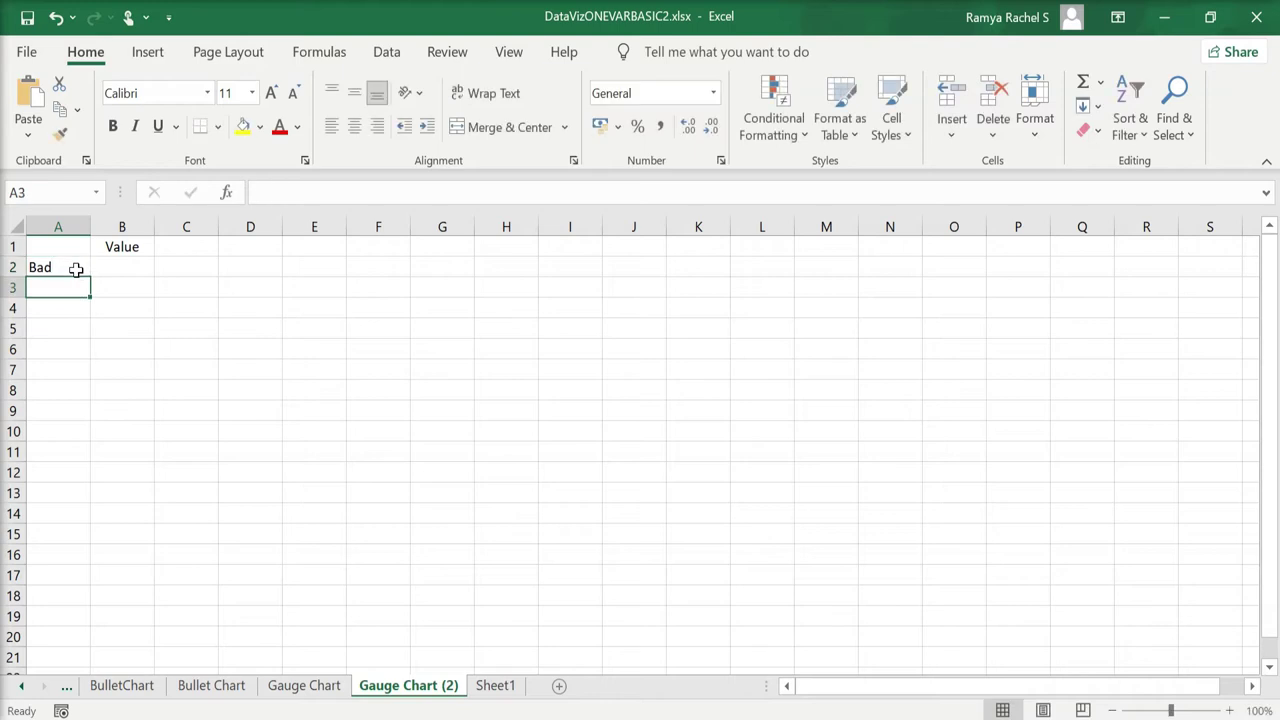
{"action": "type", "text": "Poor"}
{"action": "key", "text": "Return"}
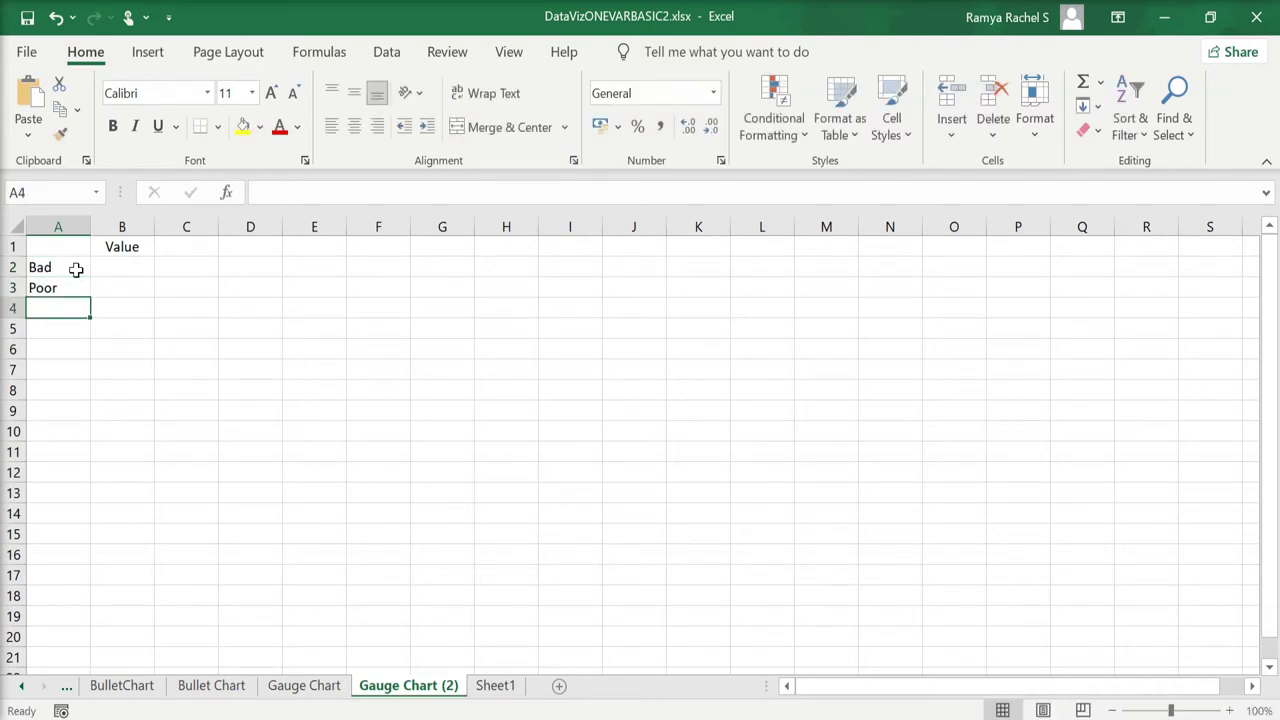
{"action": "type", "text": "Okay"}
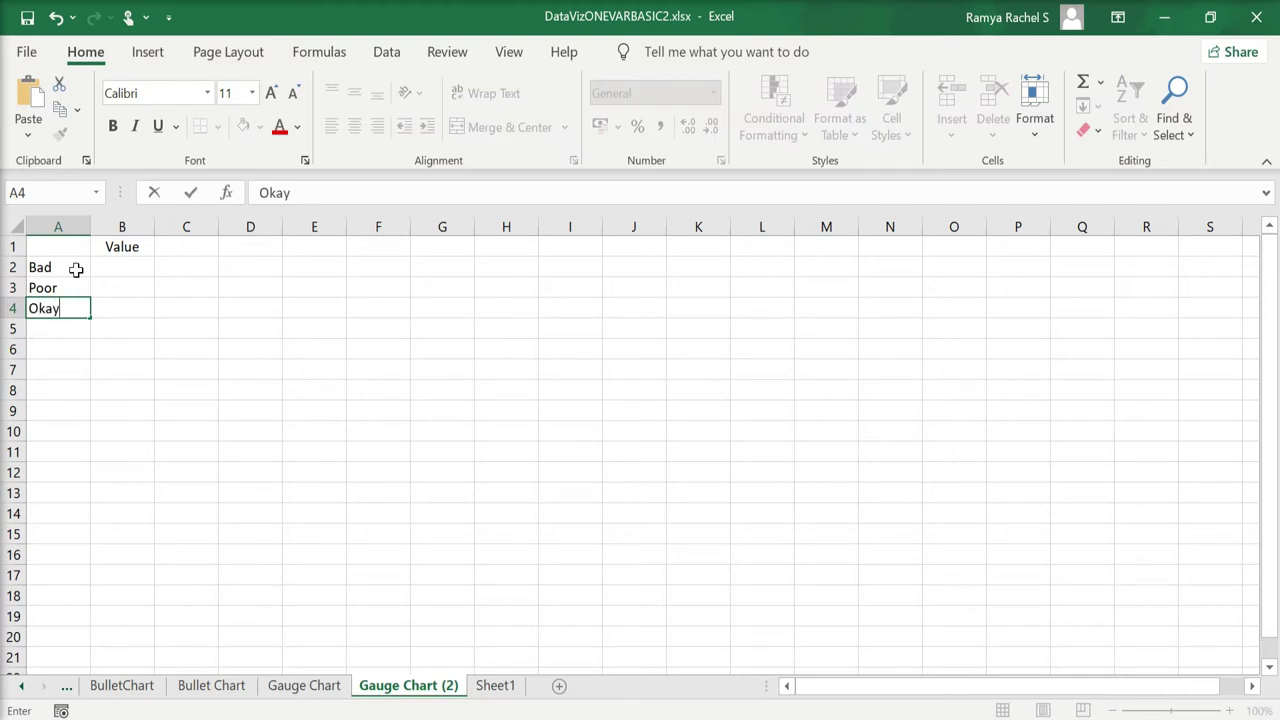
{"action": "key", "text": "Return"}
{"action": "type", "text": "Good"}
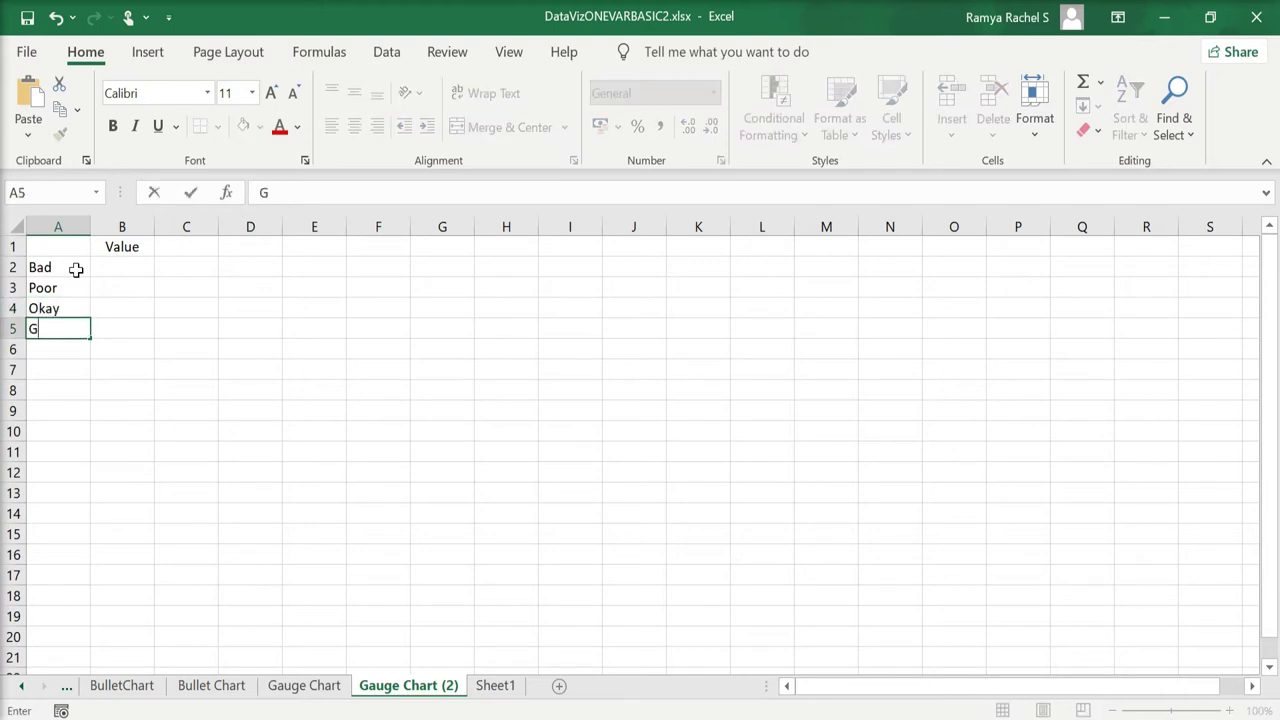
{"action": "key", "text": "Return"}
{"action": "type", "text": "E"}
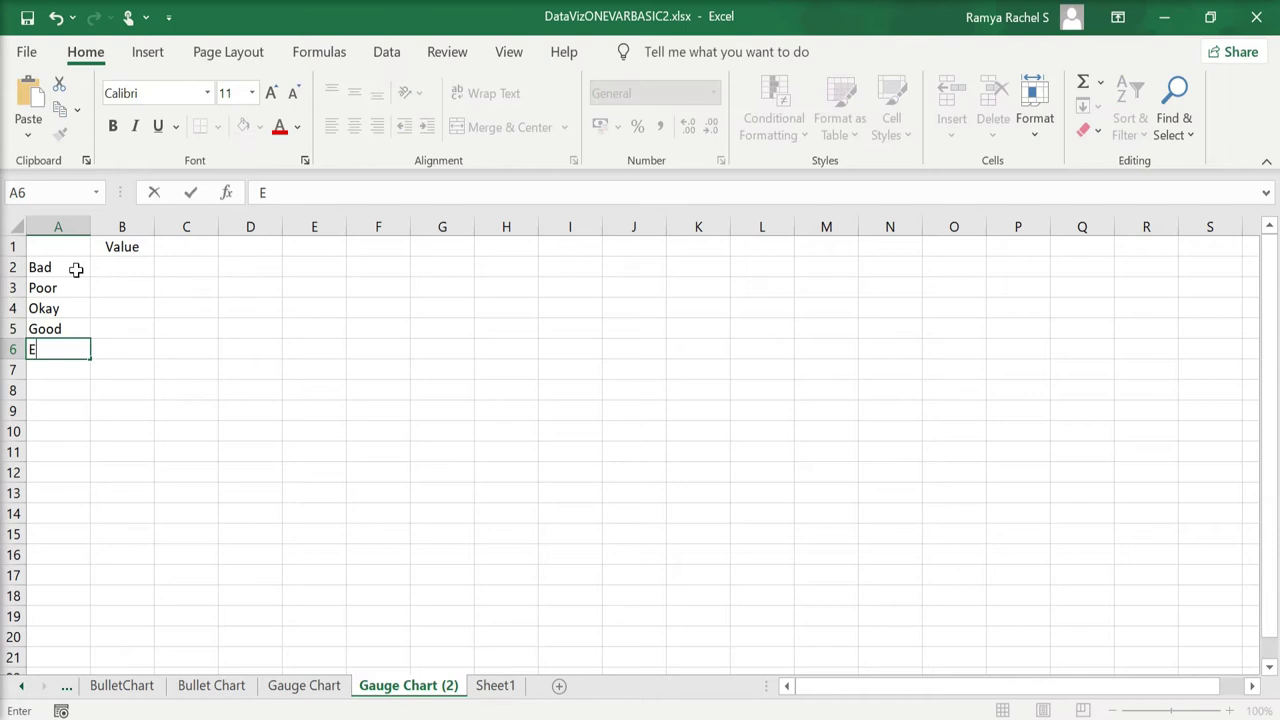
{"action": "type", "text": "xcellent"}
{"action": "key", "text": "Return"}
Step: Enter 20 in each of B2 through B6 and the total 100 in B7
{"action": "left_click", "coordinate": [122, 265]}
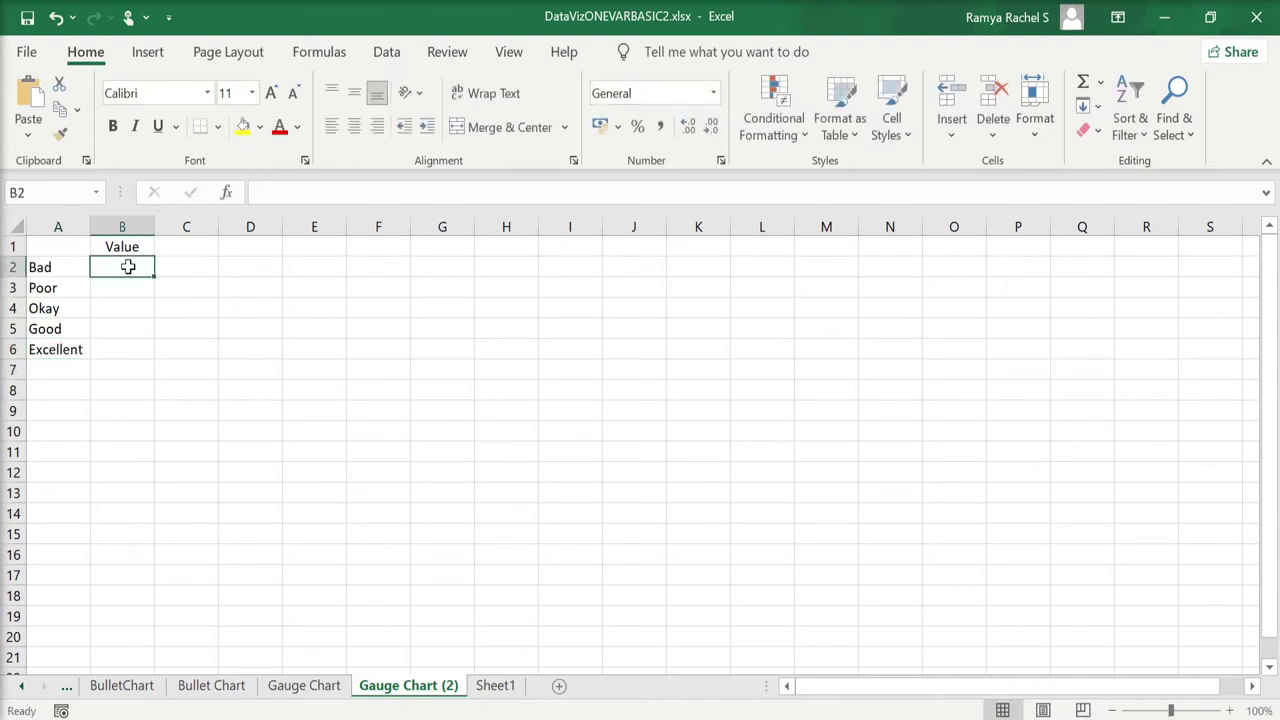
{"action": "type", "text": "20"}
{"action": "key", "text": "Return"}
{"action": "type", "text": "20"}
{"action": "key", "text": "Return"}
{"action": "type", "text": "20"}
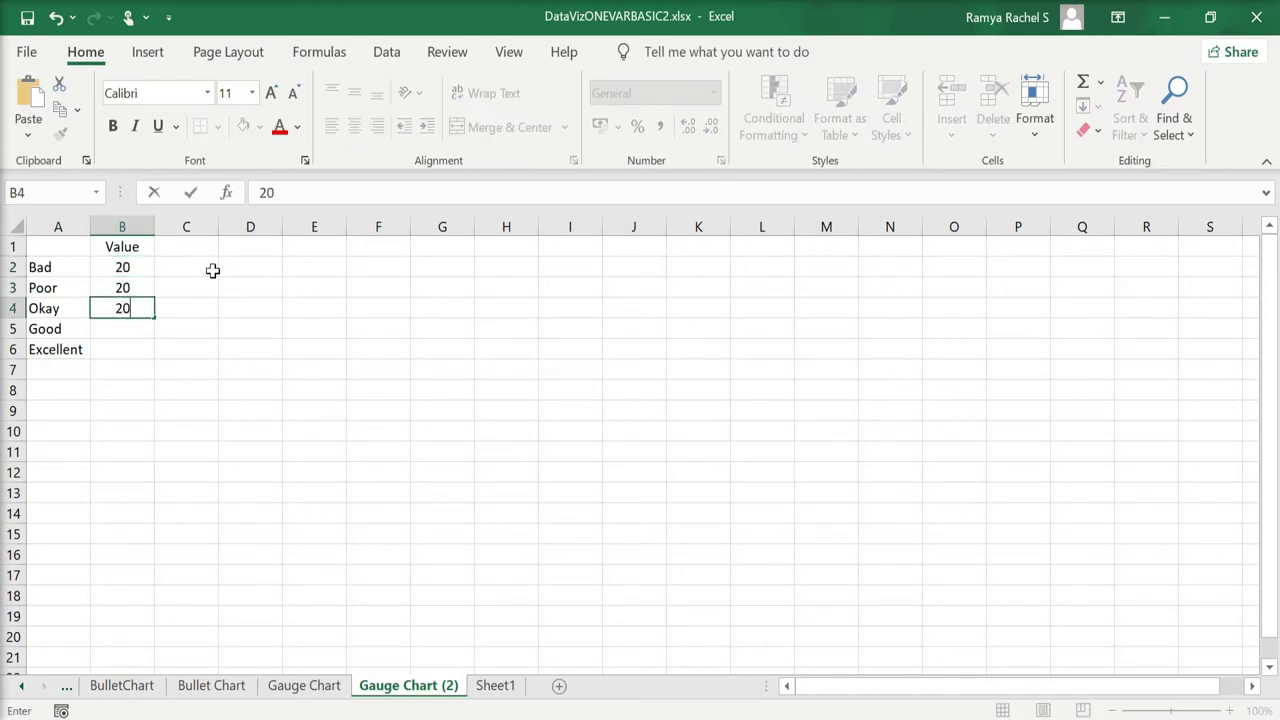
{"action": "key", "text": "Return"}
{"action": "type", "text": "20"}
{"action": "key", "text": "Return"}
{"action": "type", "text": "20"}
{"action": "key", "text": "Return"}
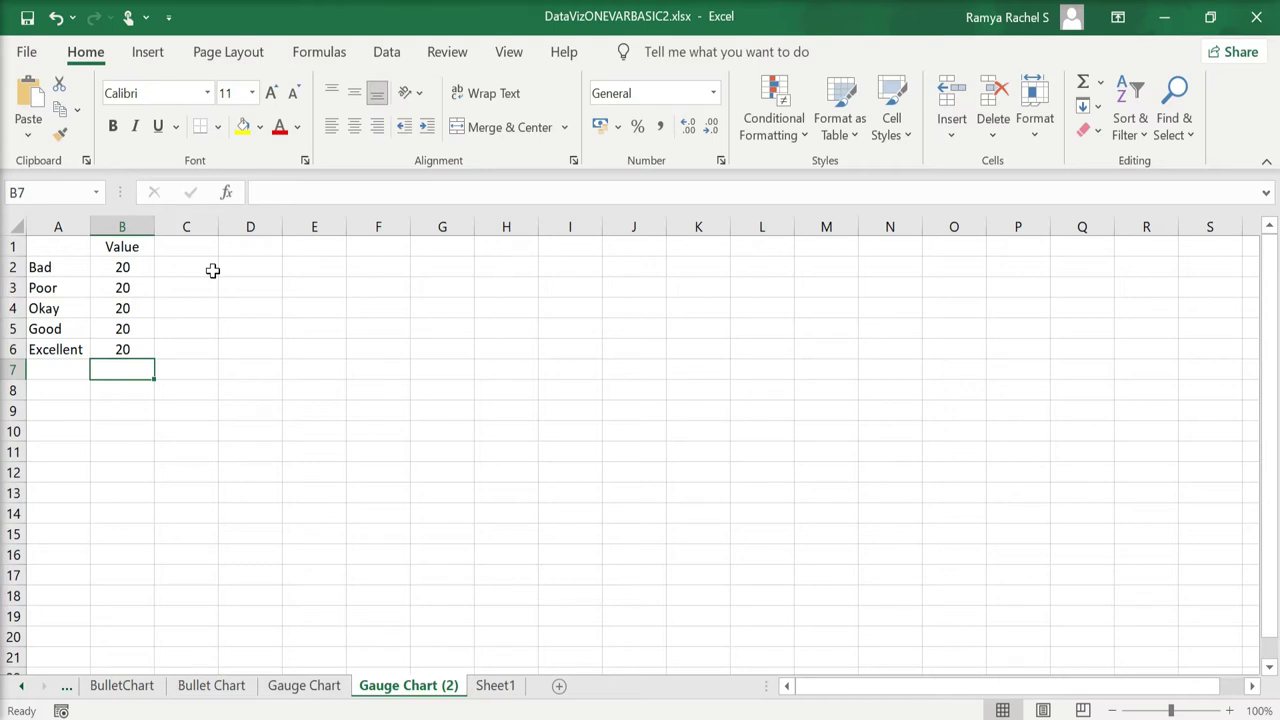
{"action": "type", "text": "100"}
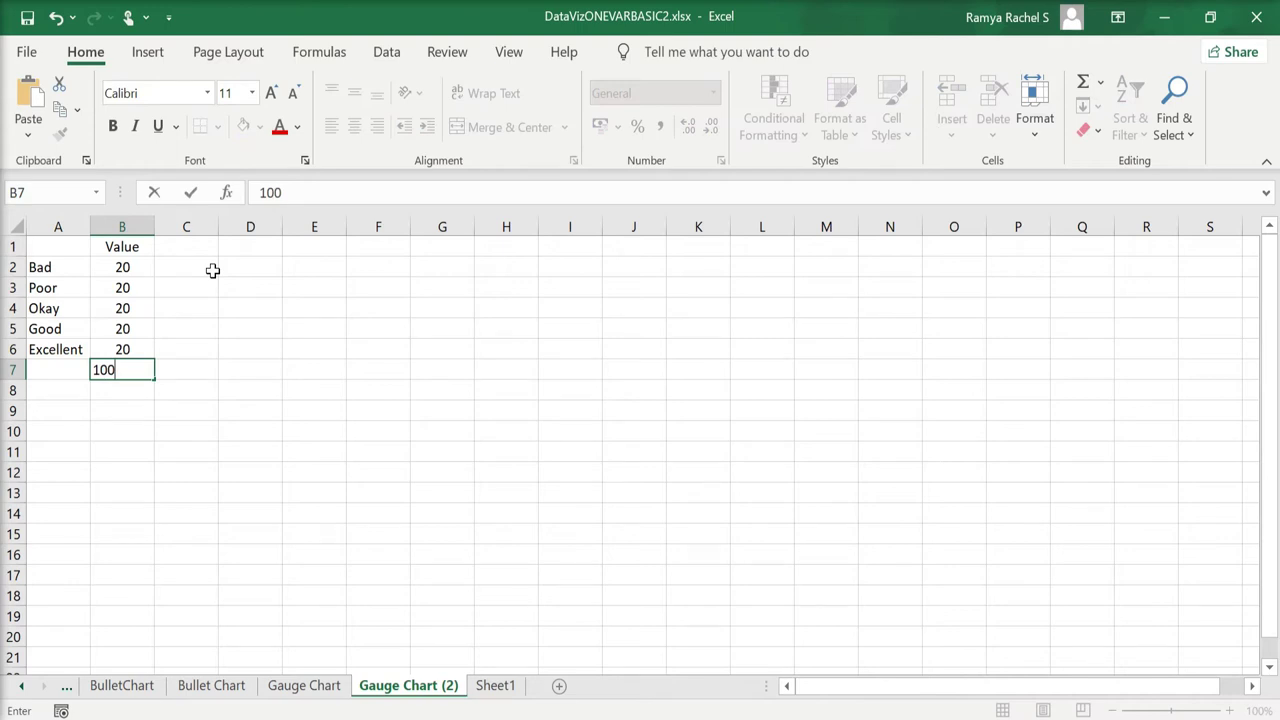
{"action": "key", "text": "Return"}
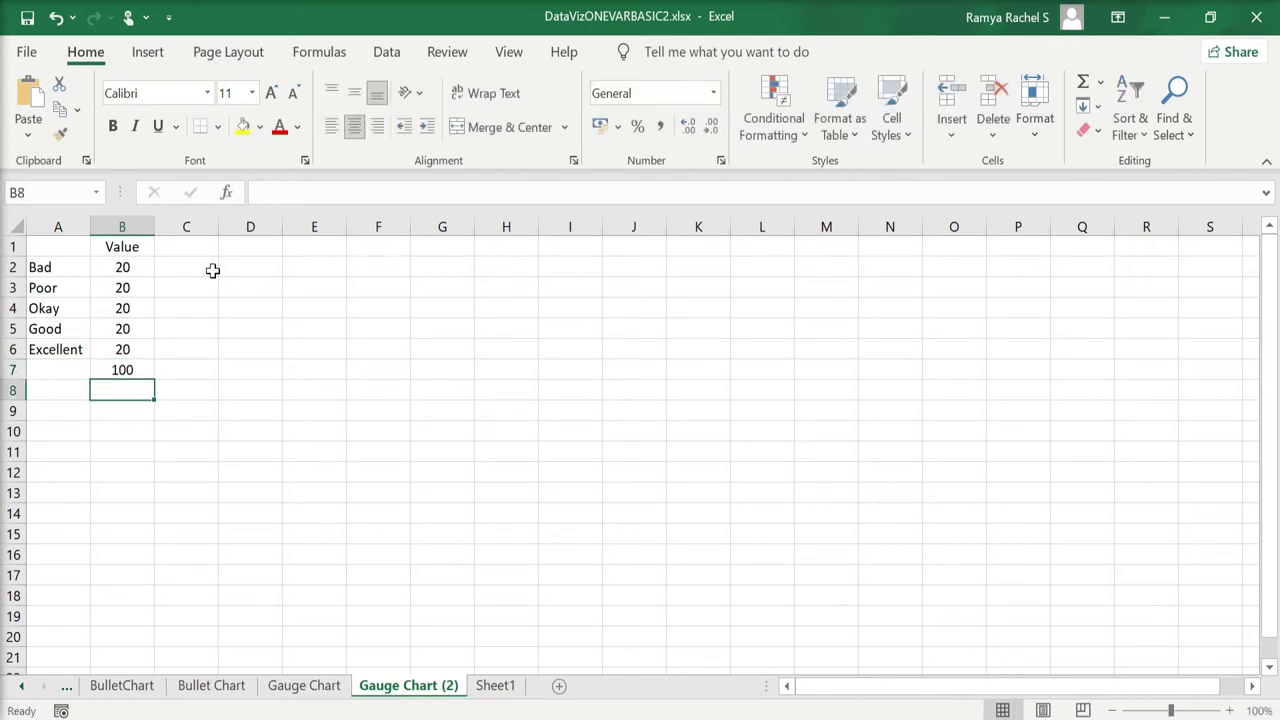
Step: Label A9:A11 as Value, Pointer and End
{"action": "left_click", "coordinate": [70, 412]}
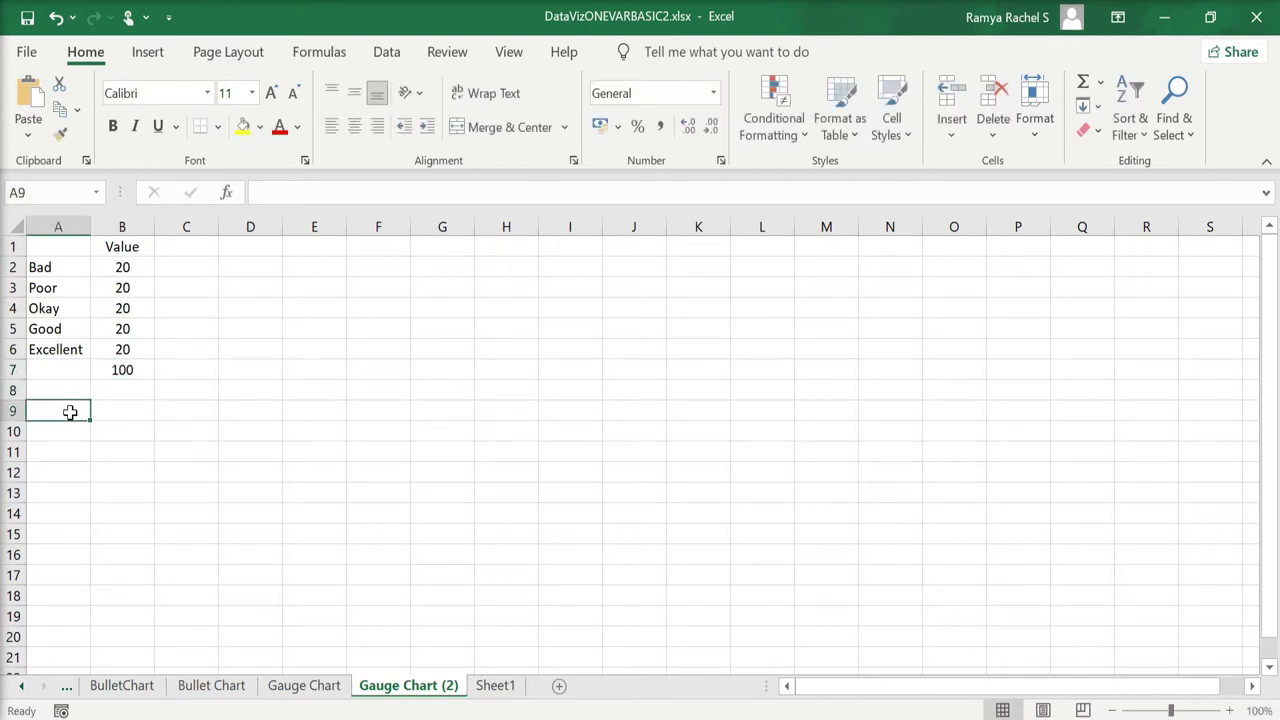
{"action": "type", "text": "Value"}
{"action": "key", "text": "Return"}
{"action": "type", "text": "Pointer"}
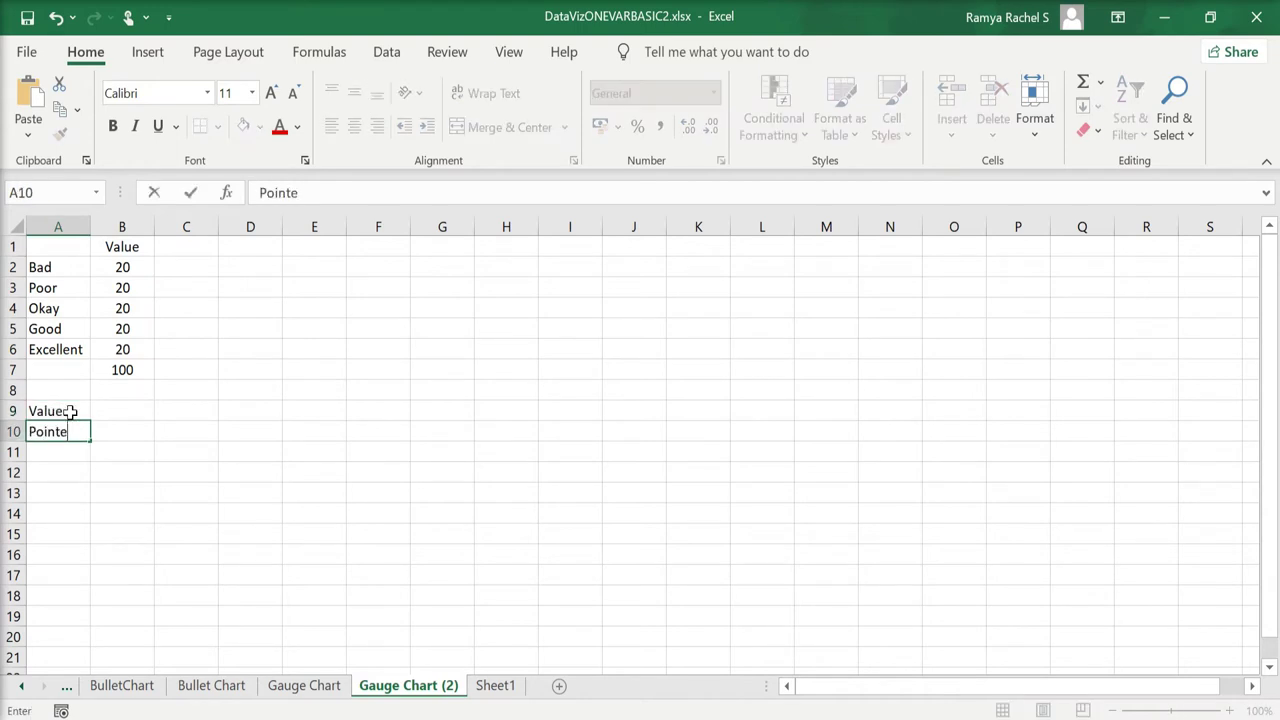
{"action": "key", "text": "Return"}
{"action": "type", "text": "End"}
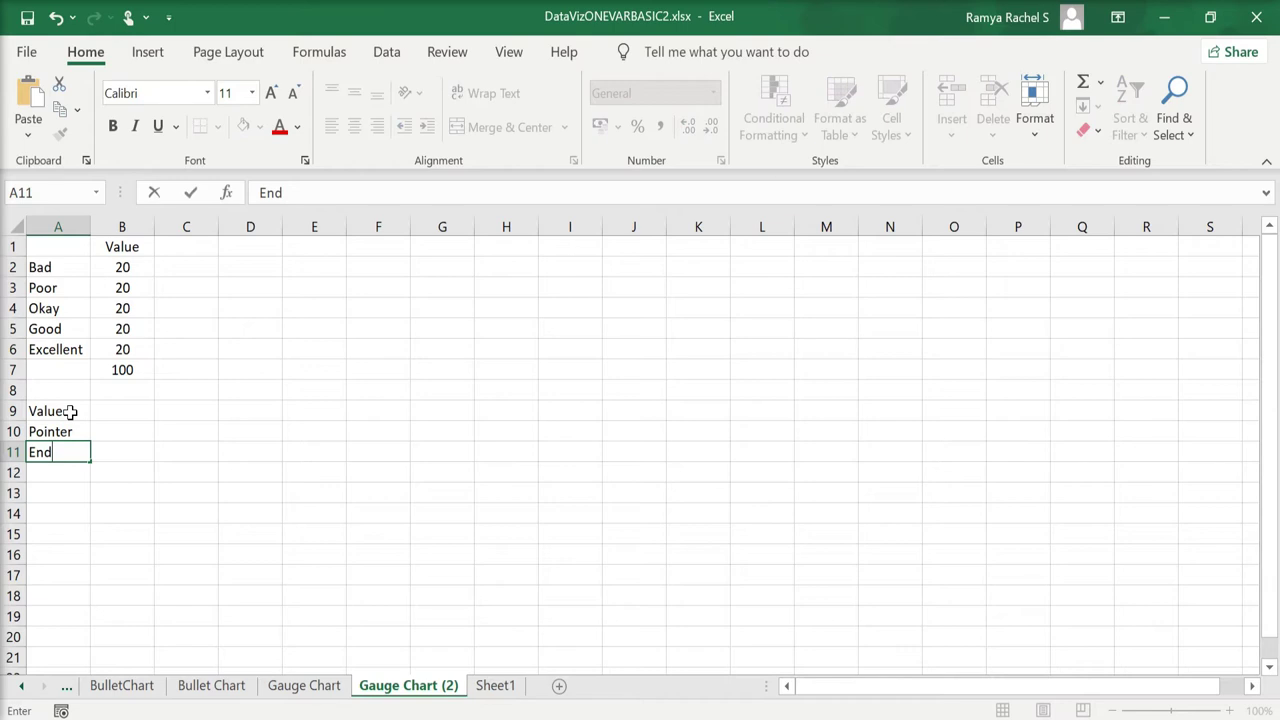
{"action": "key", "text": "Tab"}
Step: Enter the gauge value 55 in B9 and the pointer width 5 in B10
{"action": "left_click", "coordinate": [108, 410]}
{"action": "type", "text": "55"}
{"action": "key", "text": "Return"}
{"action": "type", "text": "5"}
{"action": "key", "text": "Return"}
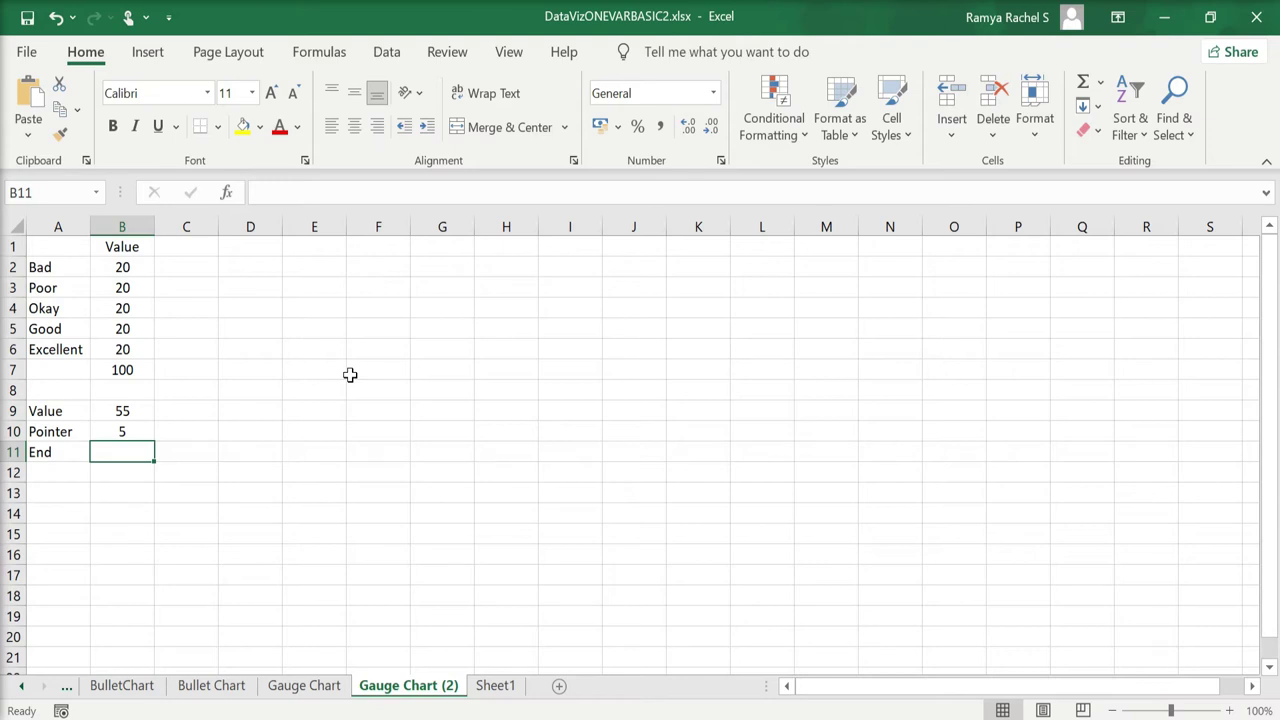
Step: Enter =200-(B9+B10) in B11 so End shows 140
{"action": "type", "text": "="}
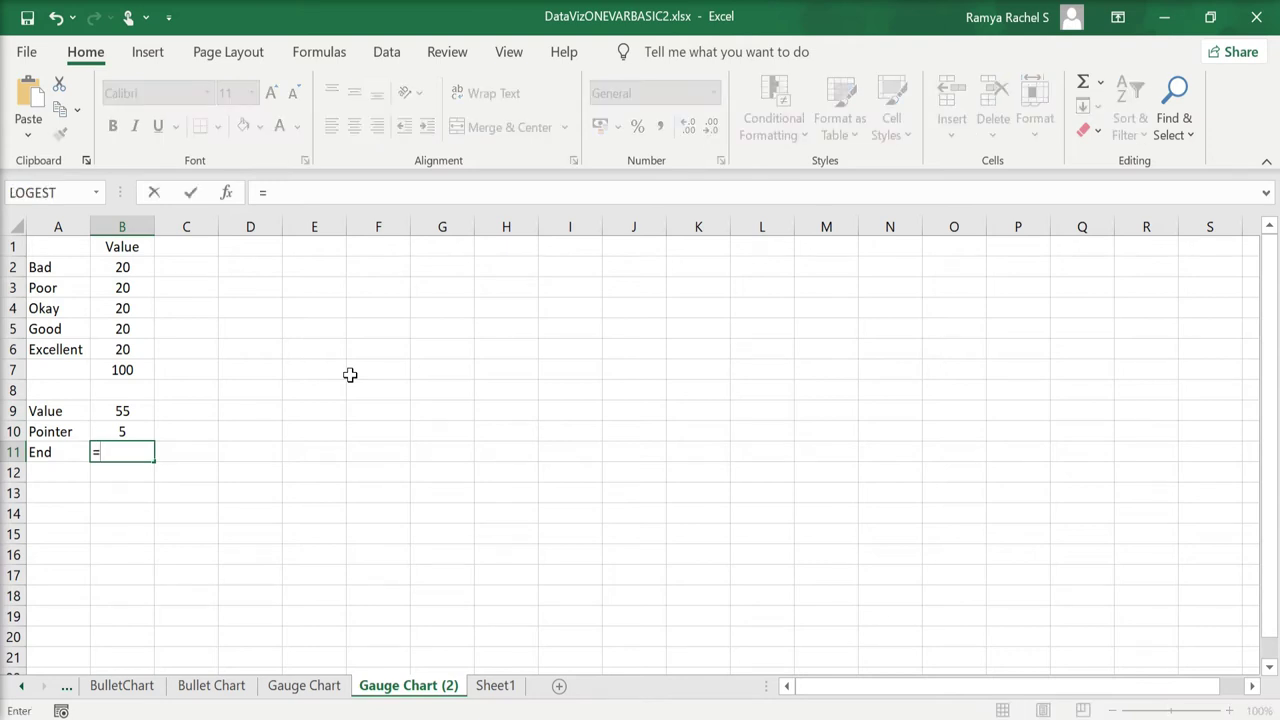
{"action": "type", "text": "200-("}
{"action": "left_click", "coordinate": [122, 409]}
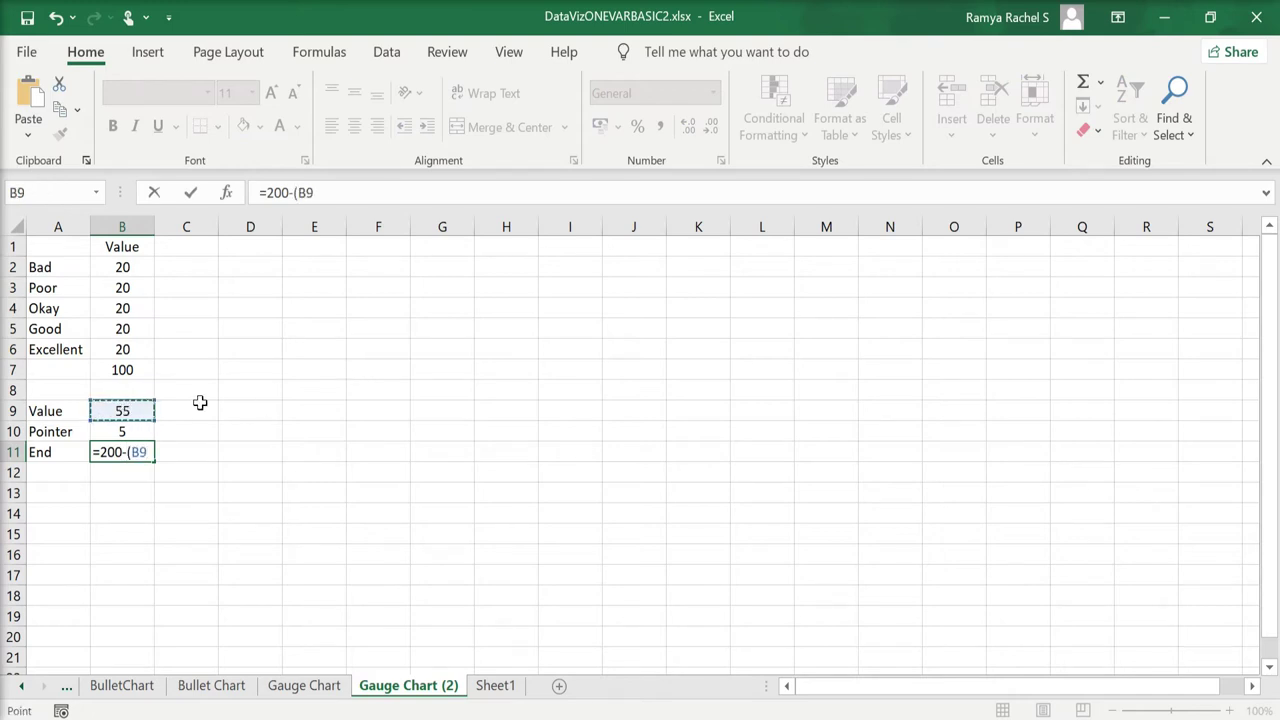
{"action": "type", "text": "+"}
{"action": "left_click", "coordinate": [141, 432]}
{"action": "type", "text": ")"}
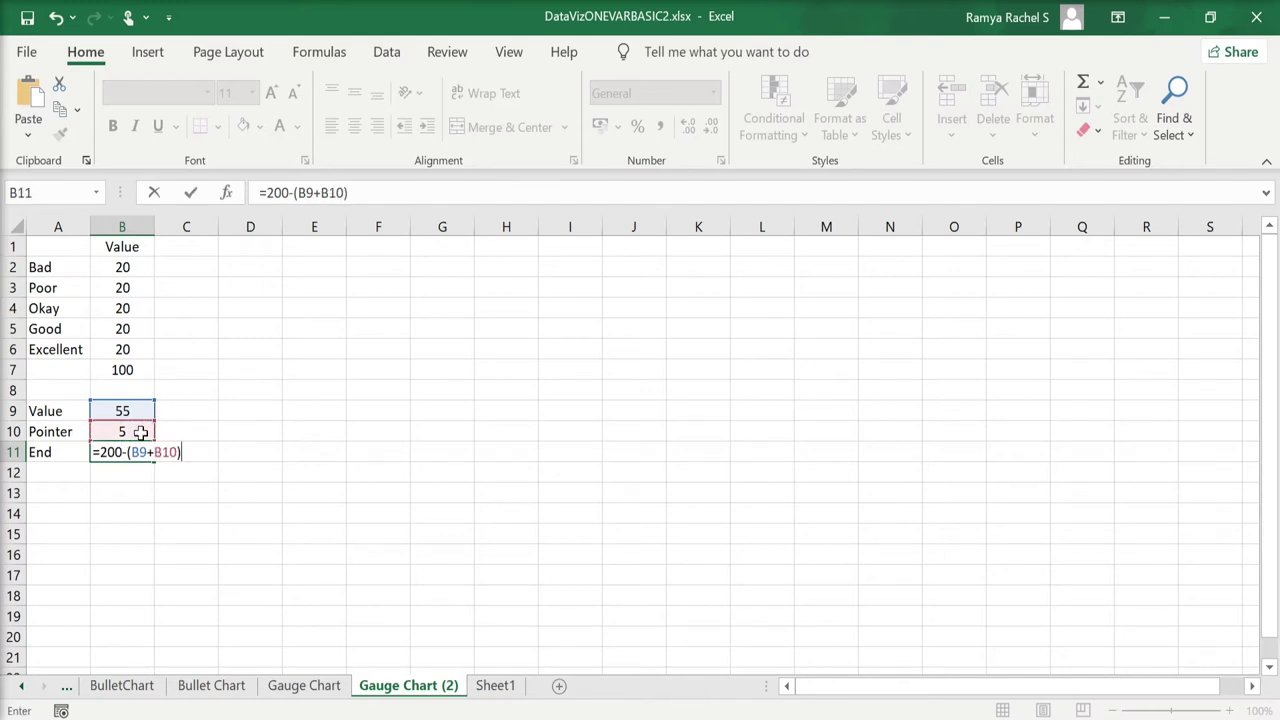
{"action": "key", "text": "Return"}
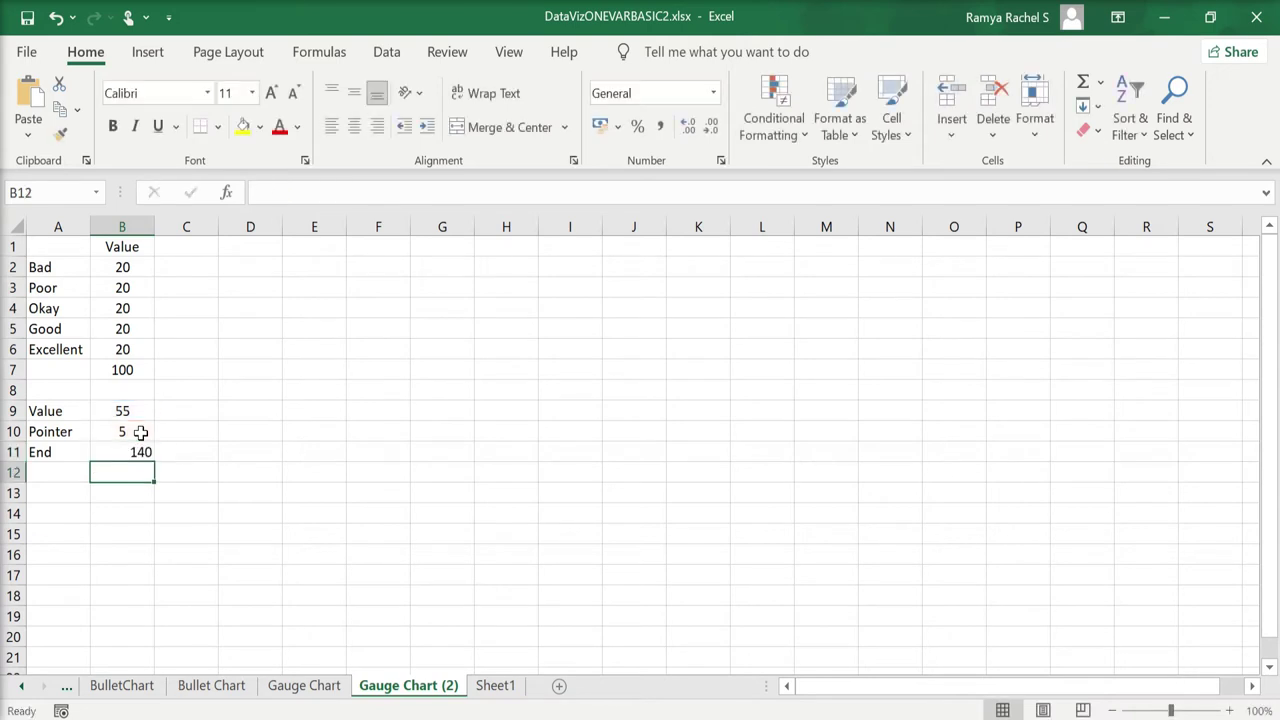
Step: Insert a doughnut chart of the Value column B1:B7
{"action": "left_click", "coordinate": [145, 448]}
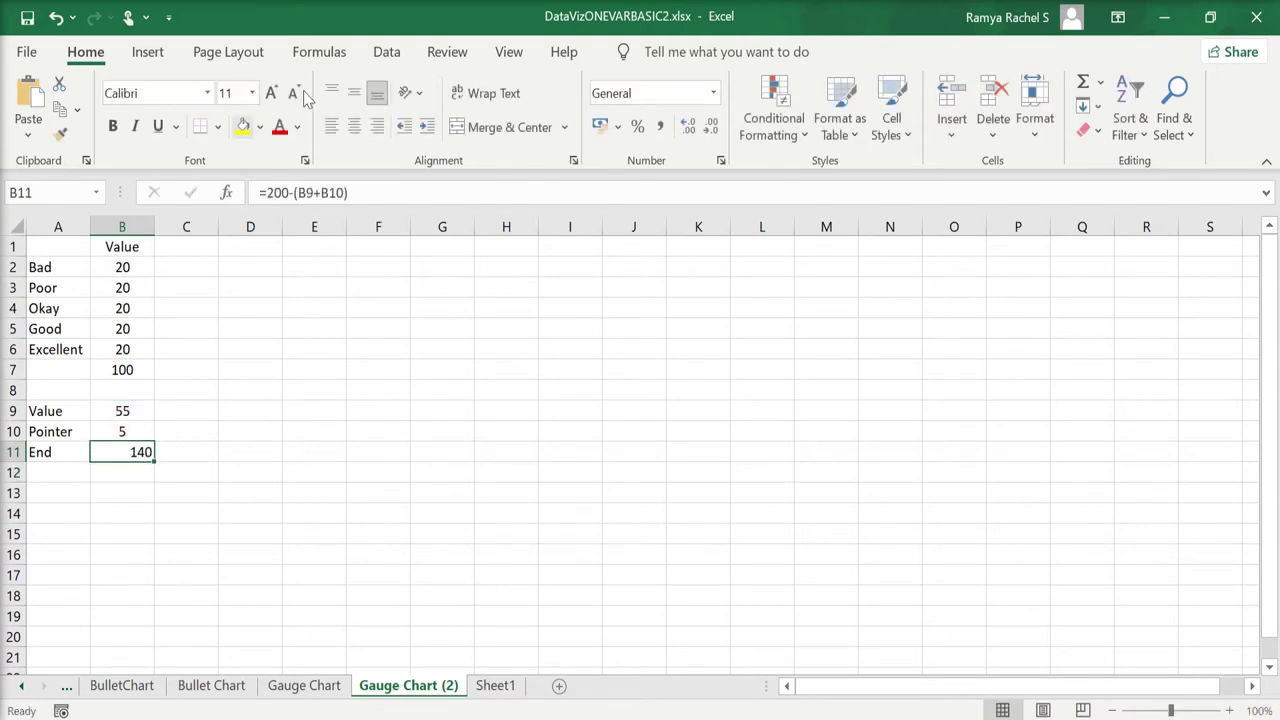
{"action": "left_click", "coordinate": [249, 388]}
{"action": "left_click", "coordinate": [119, 266]}
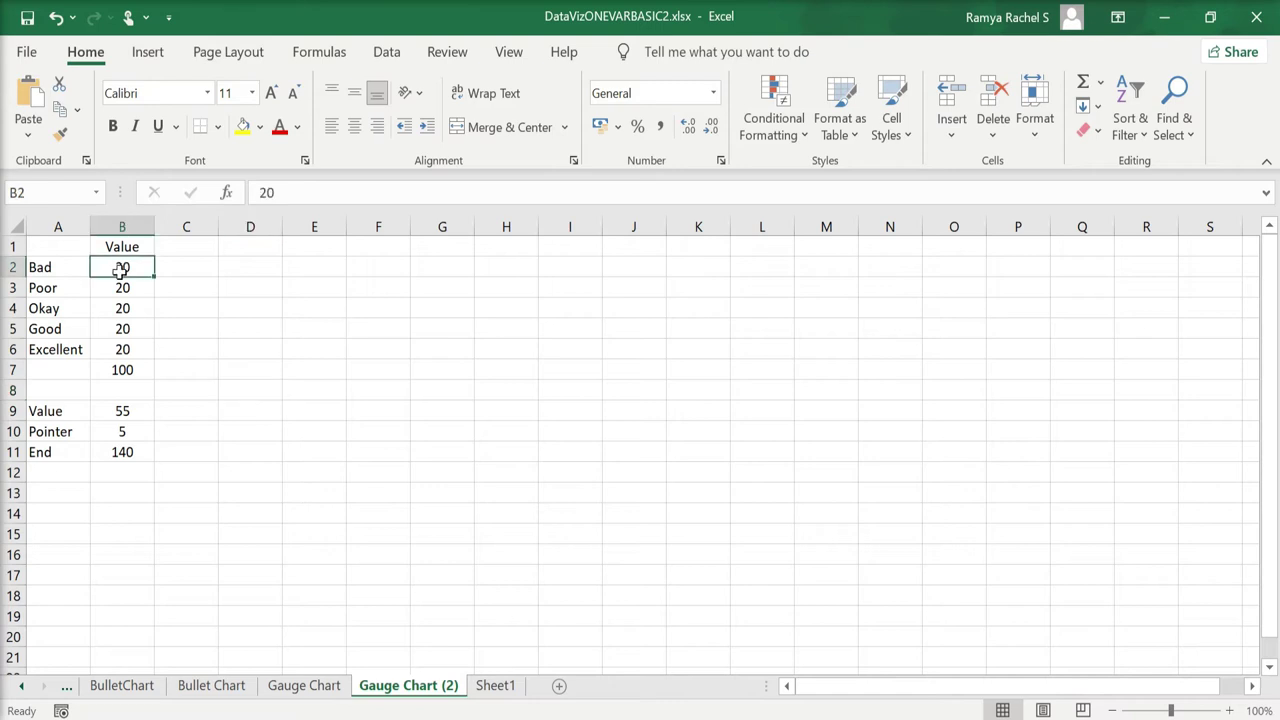
{"action": "left_click_drag", "start_coordinate": [124, 248], "coordinate": [129, 369]}
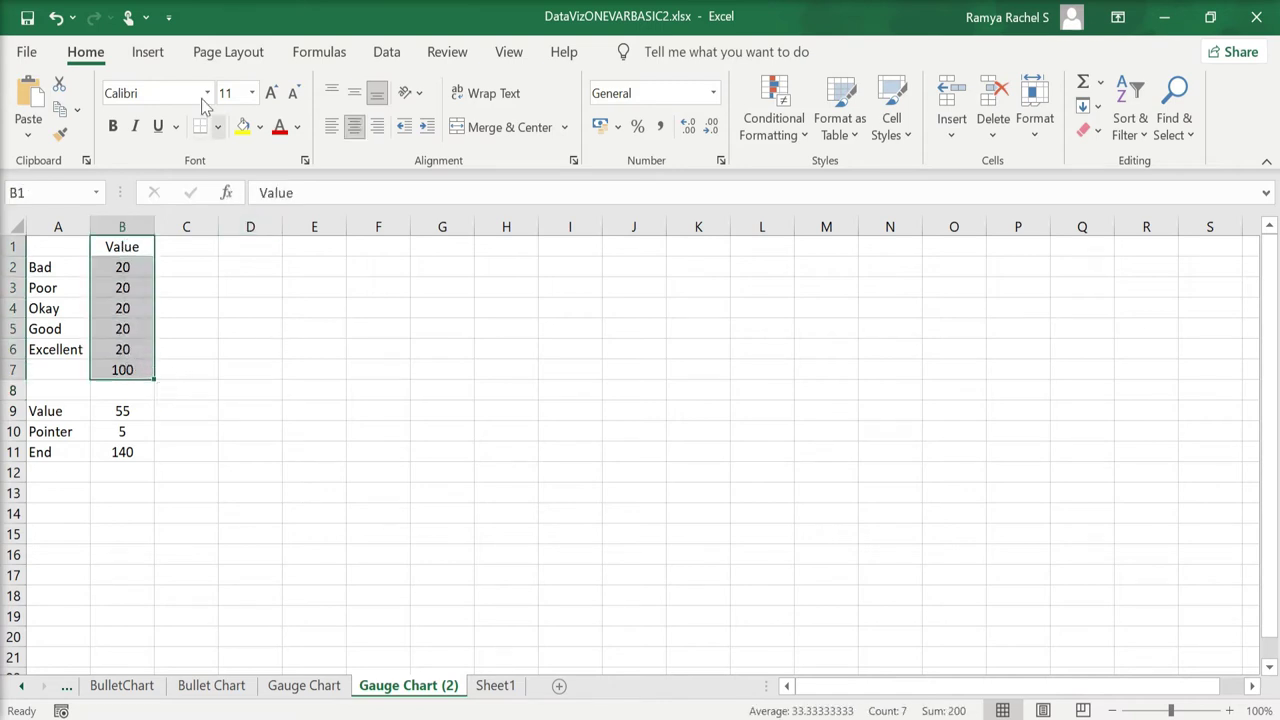
{"action": "left_click", "coordinate": [161, 52]}
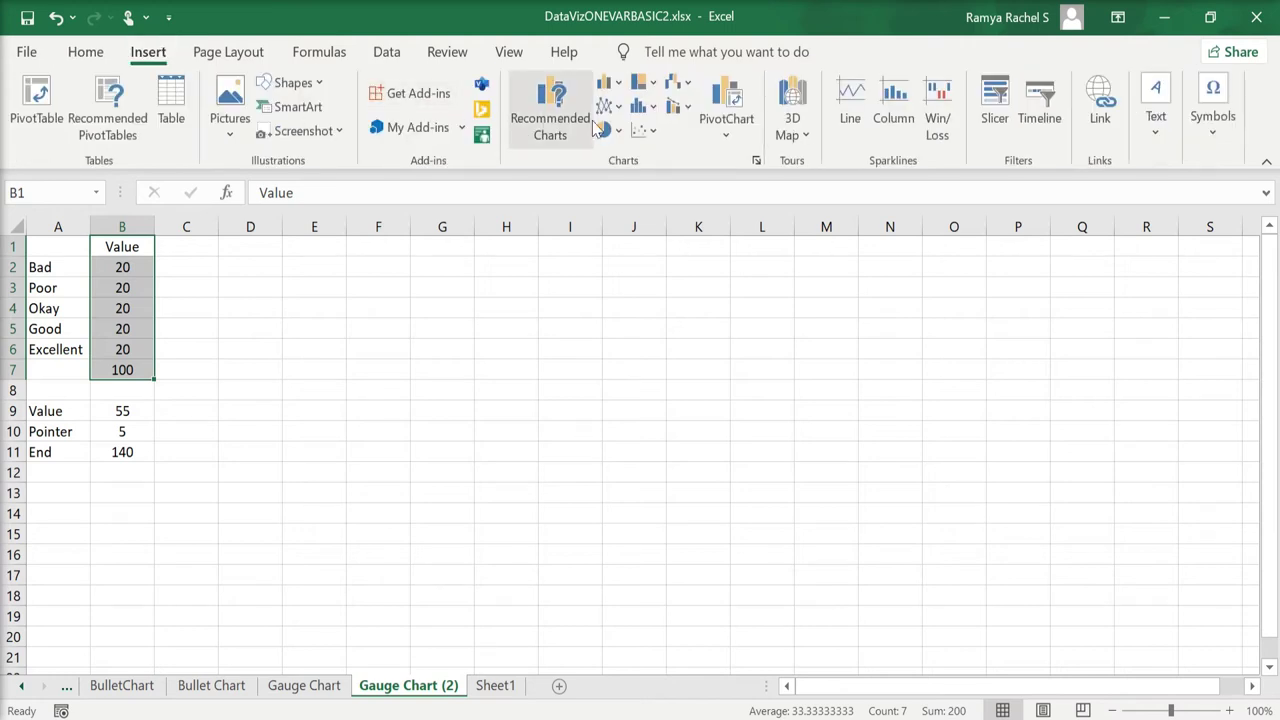
{"action": "left_click", "coordinate": [608, 129]}
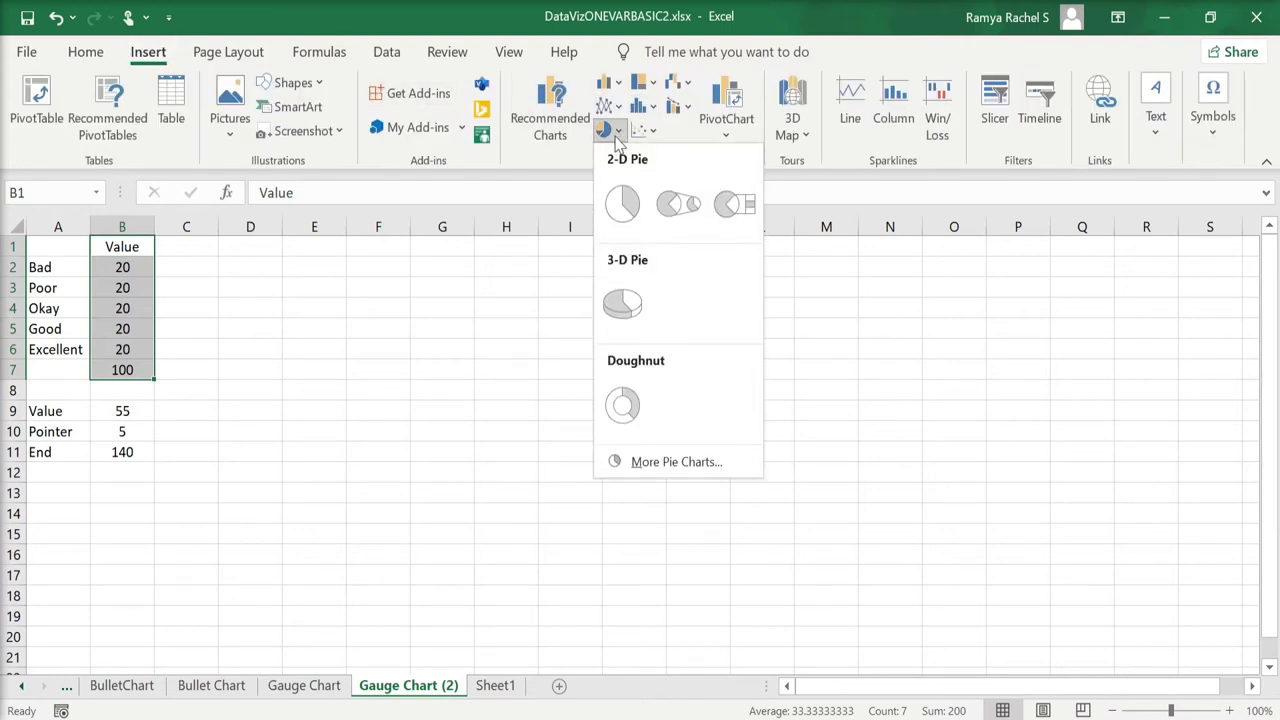
{"action": "left_click", "coordinate": [621, 402]}
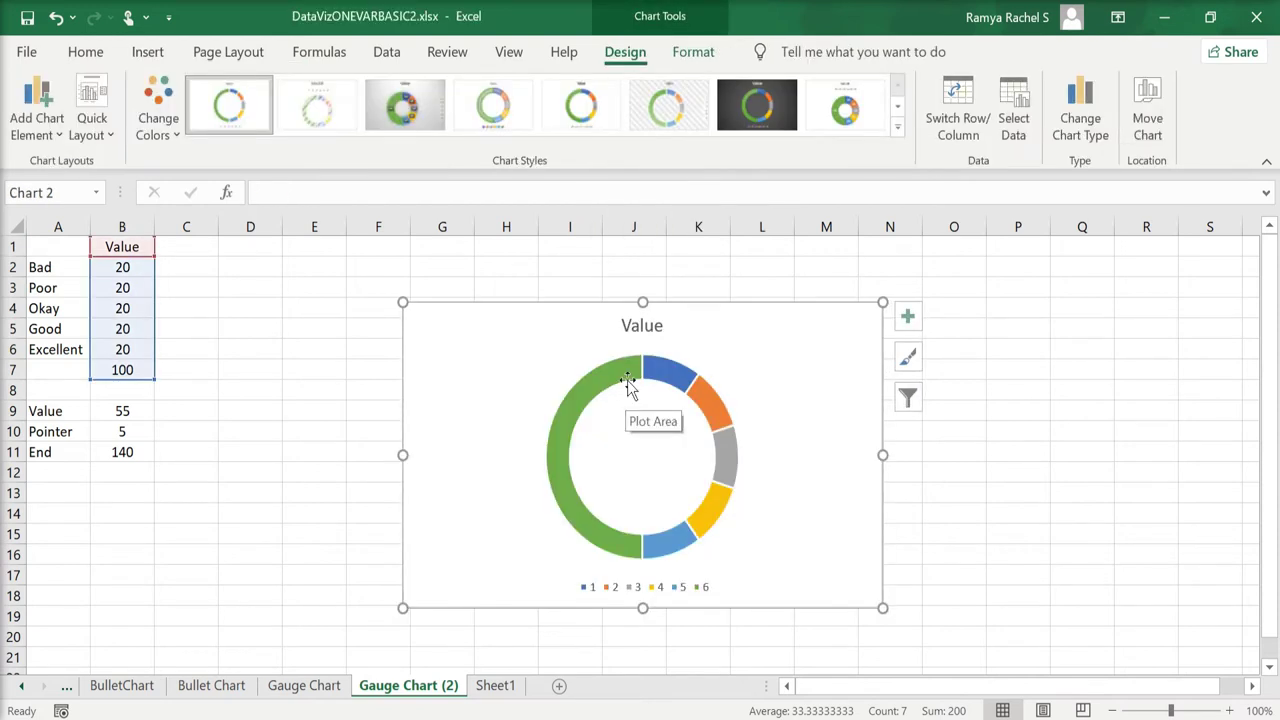
Step: Delete the doughnut chart's title and legend
{"action": "left_click", "coordinate": [640, 323]}
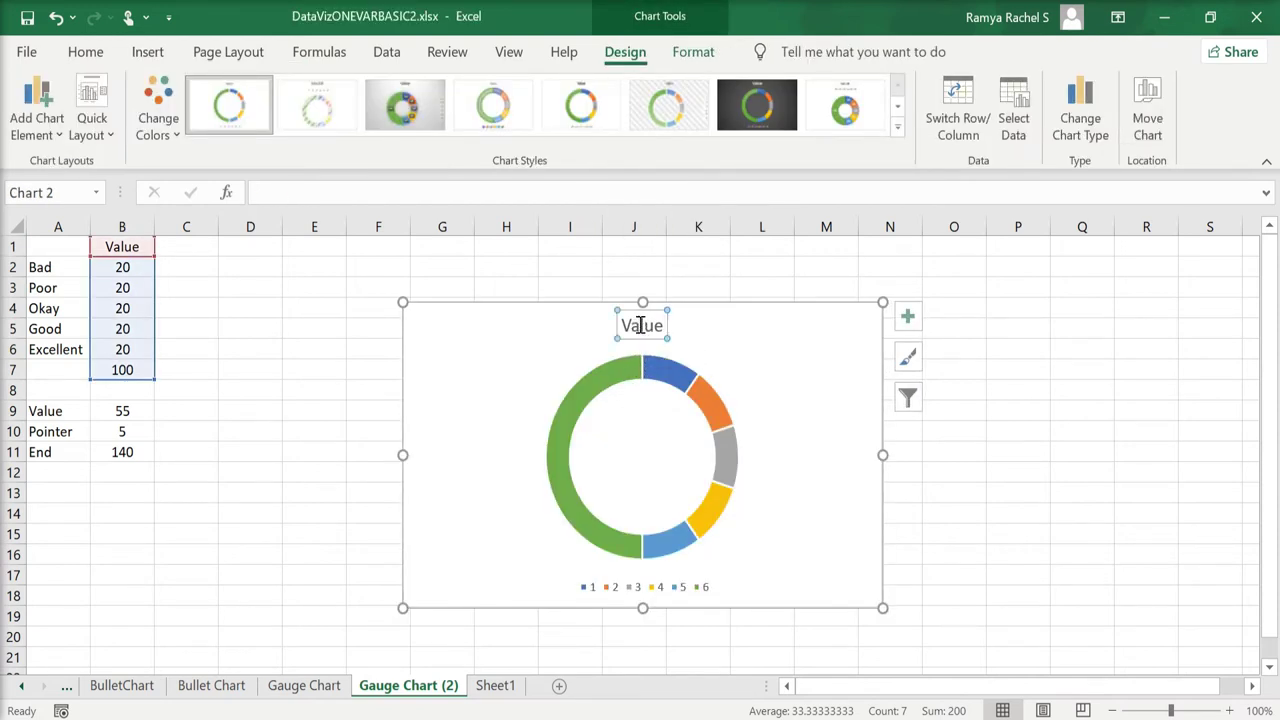
{"action": "key", "text": "Delete"}
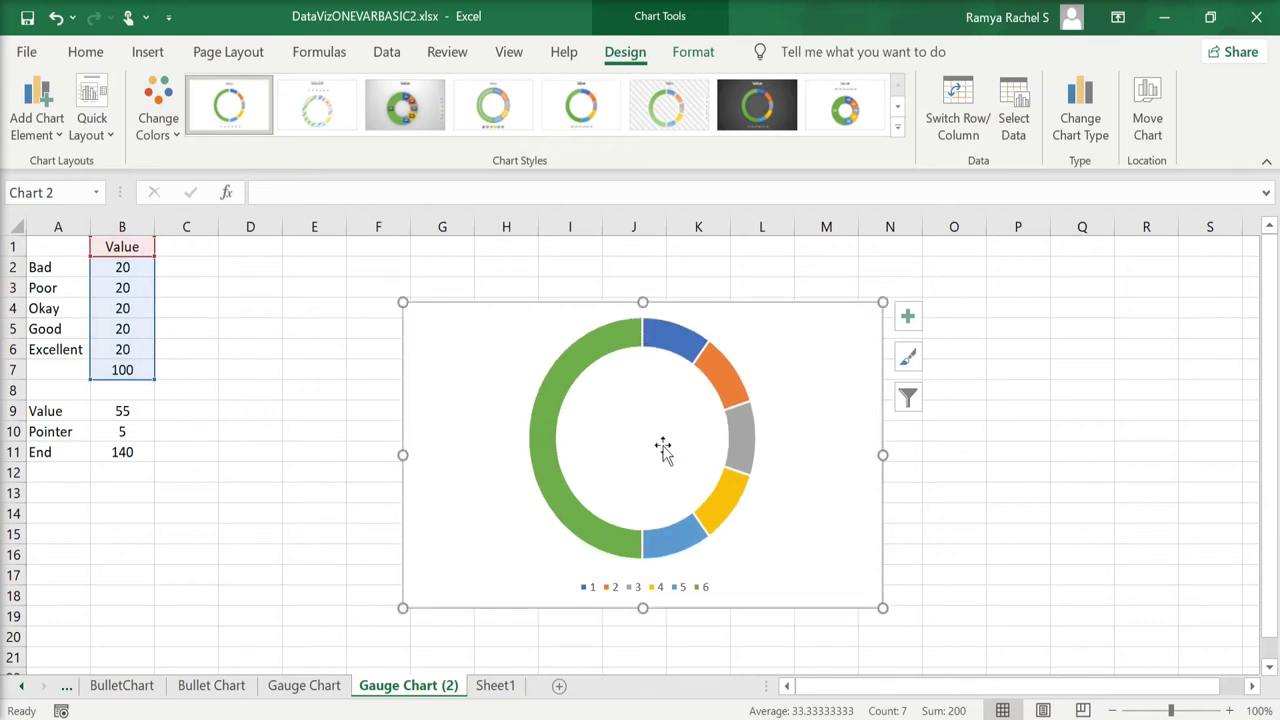
{"action": "left_click", "coordinate": [690, 585]}
{"action": "key", "text": "Delete"}
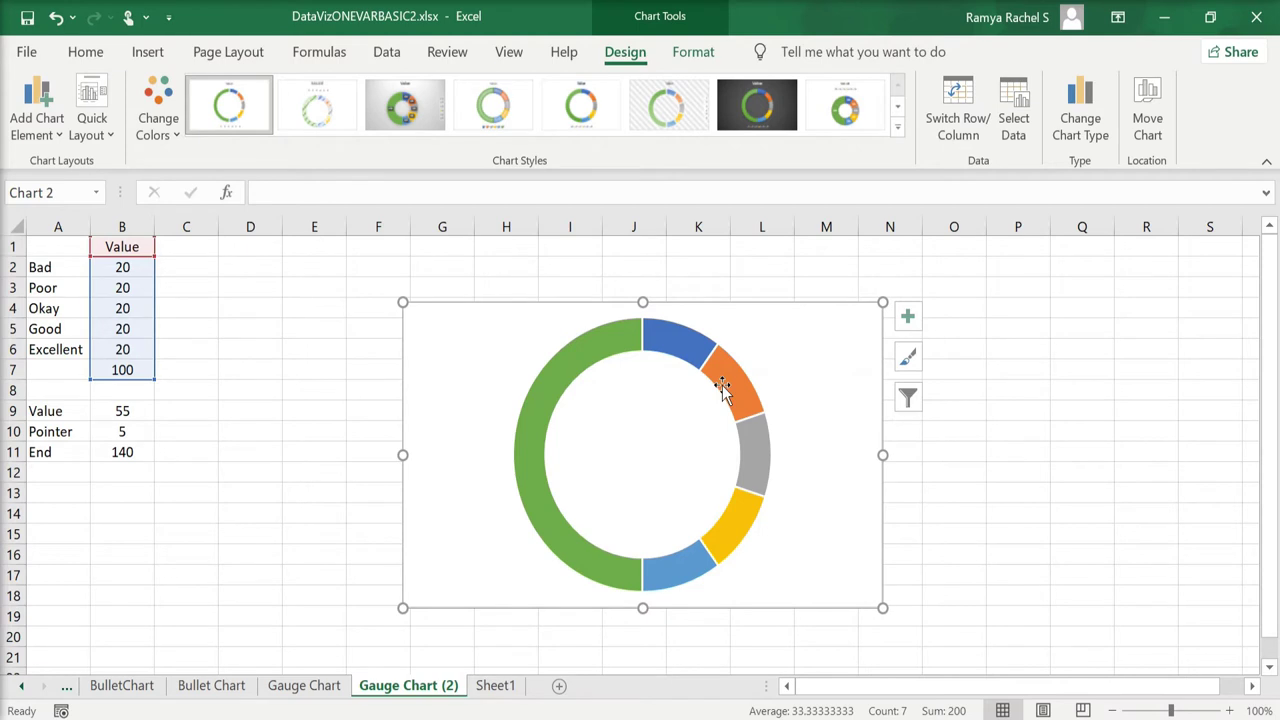
{"action": "mouse_move", "coordinate": [721, 385]}
Step: Format the green total slice with No fill
{"action": "mouse_move", "coordinate": [553, 518]}
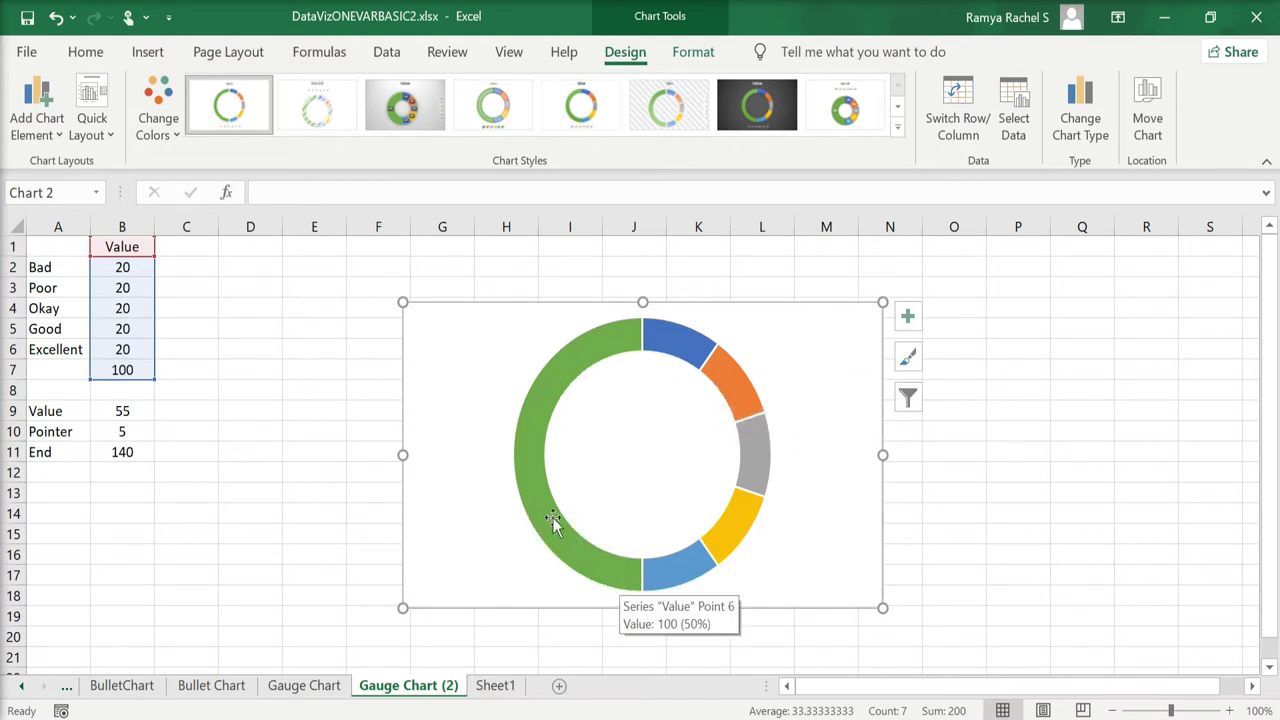
{"action": "double_click", "coordinate": [546, 392]}
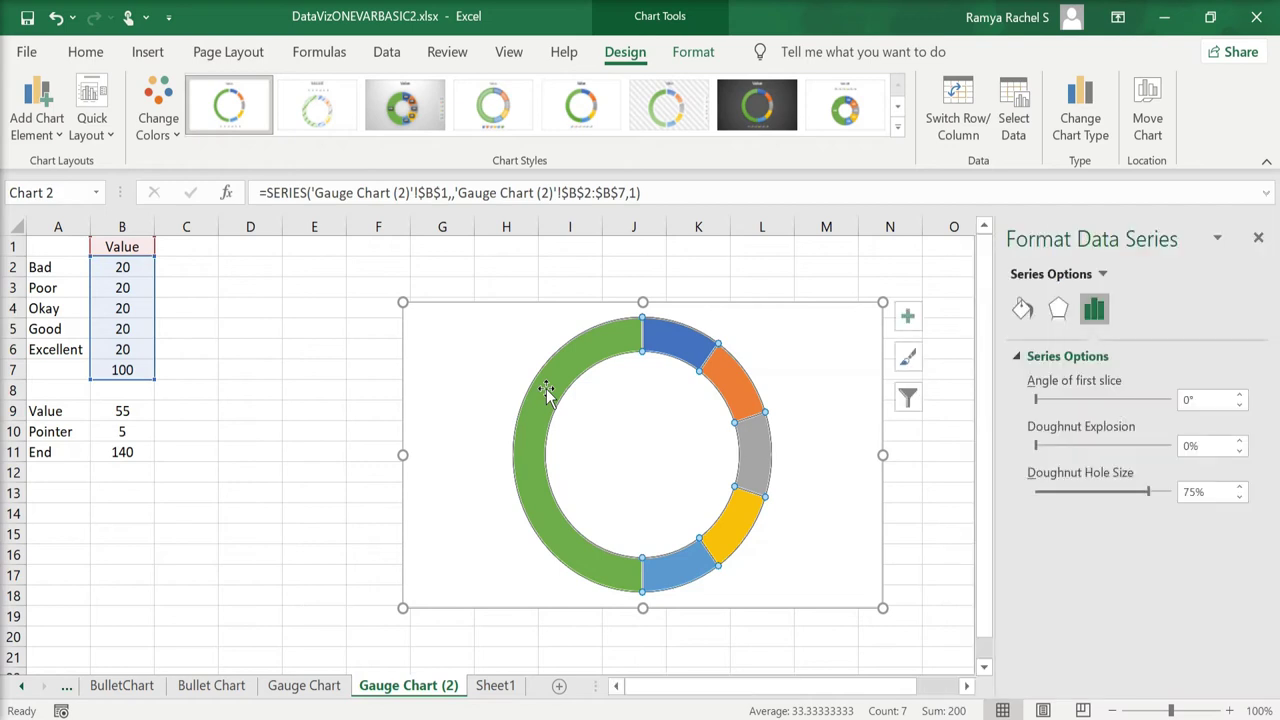
{"action": "left_click", "coordinate": [546, 392]}
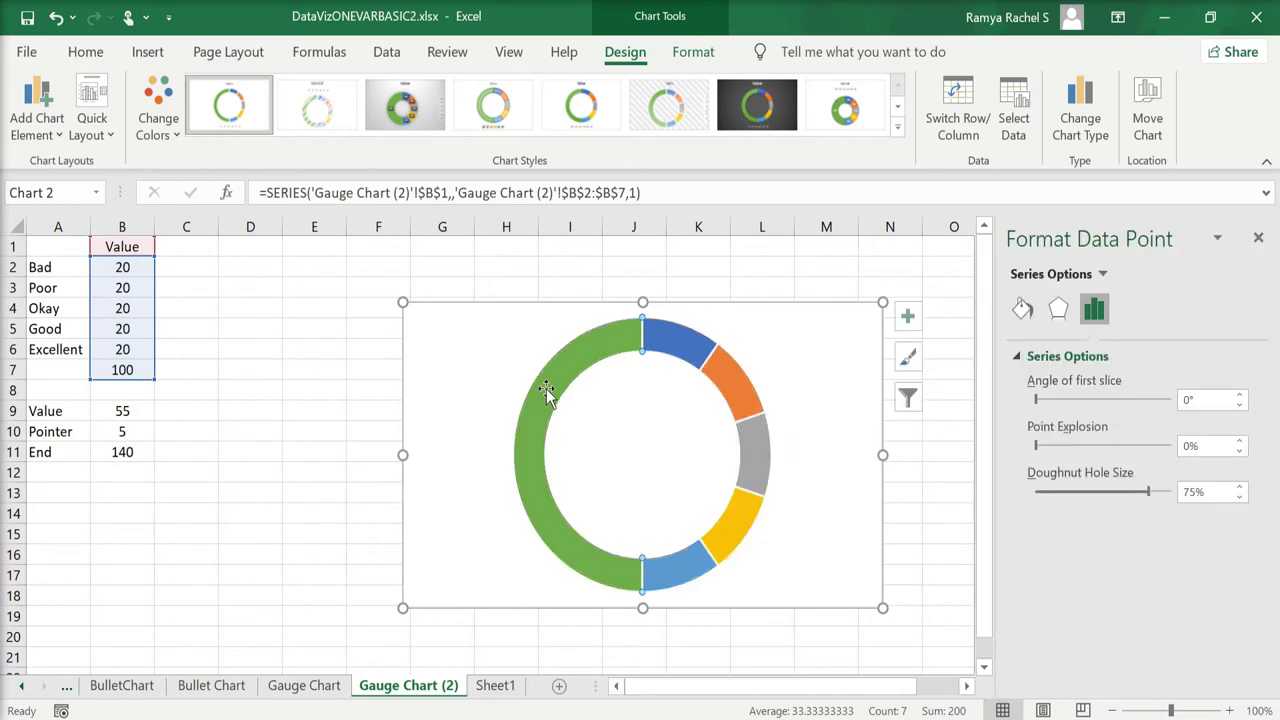
{"action": "right_click", "coordinate": [546, 392]}
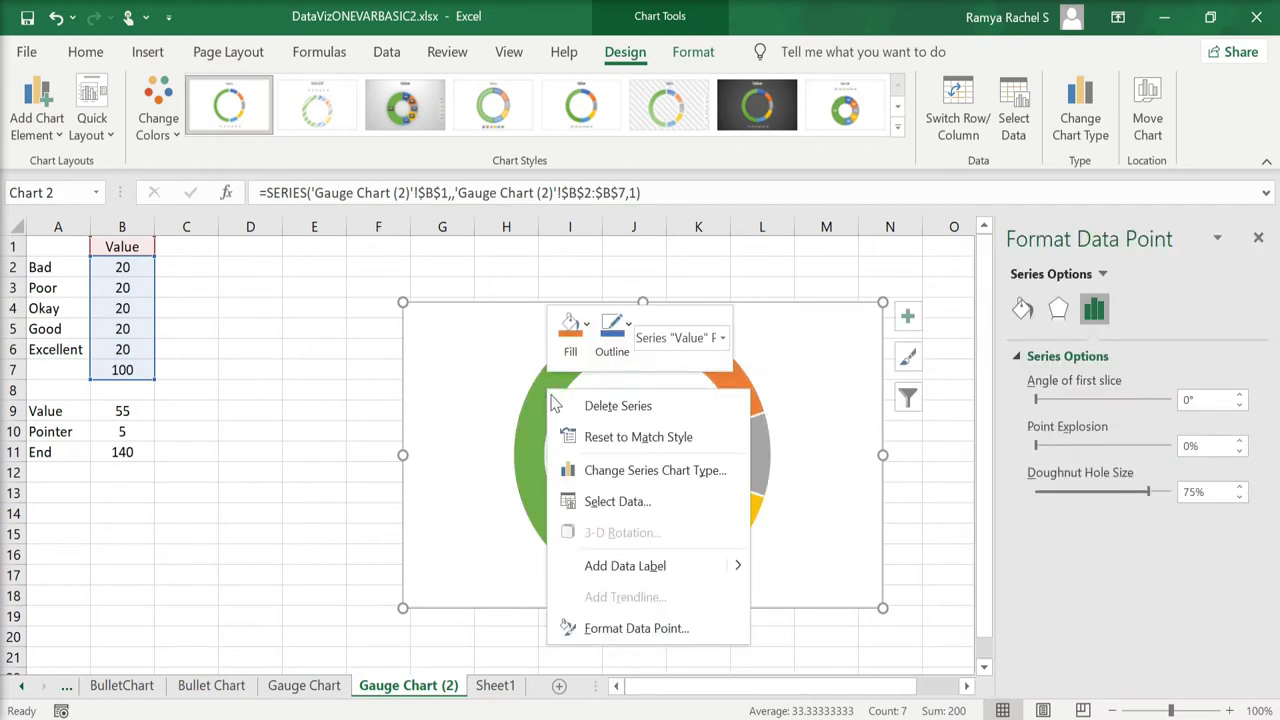
{"action": "left_click", "coordinate": [631, 630]}
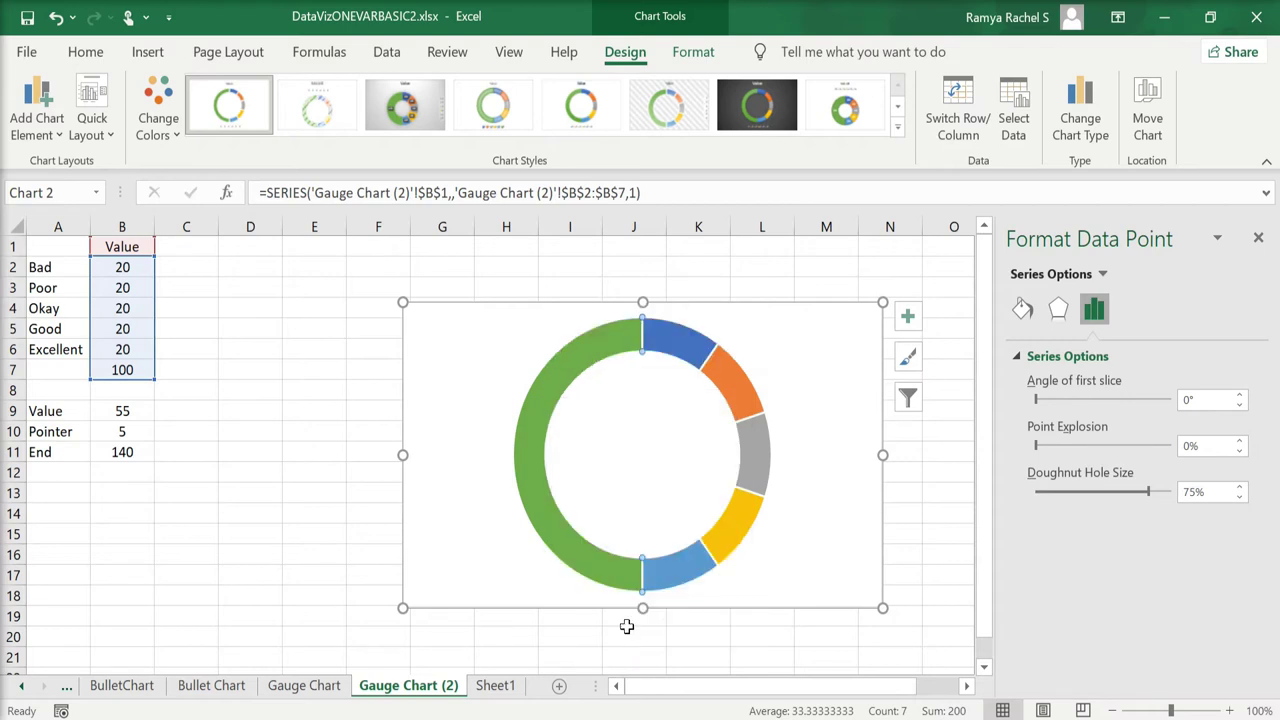
{"action": "left_click", "coordinate": [1023, 310]}
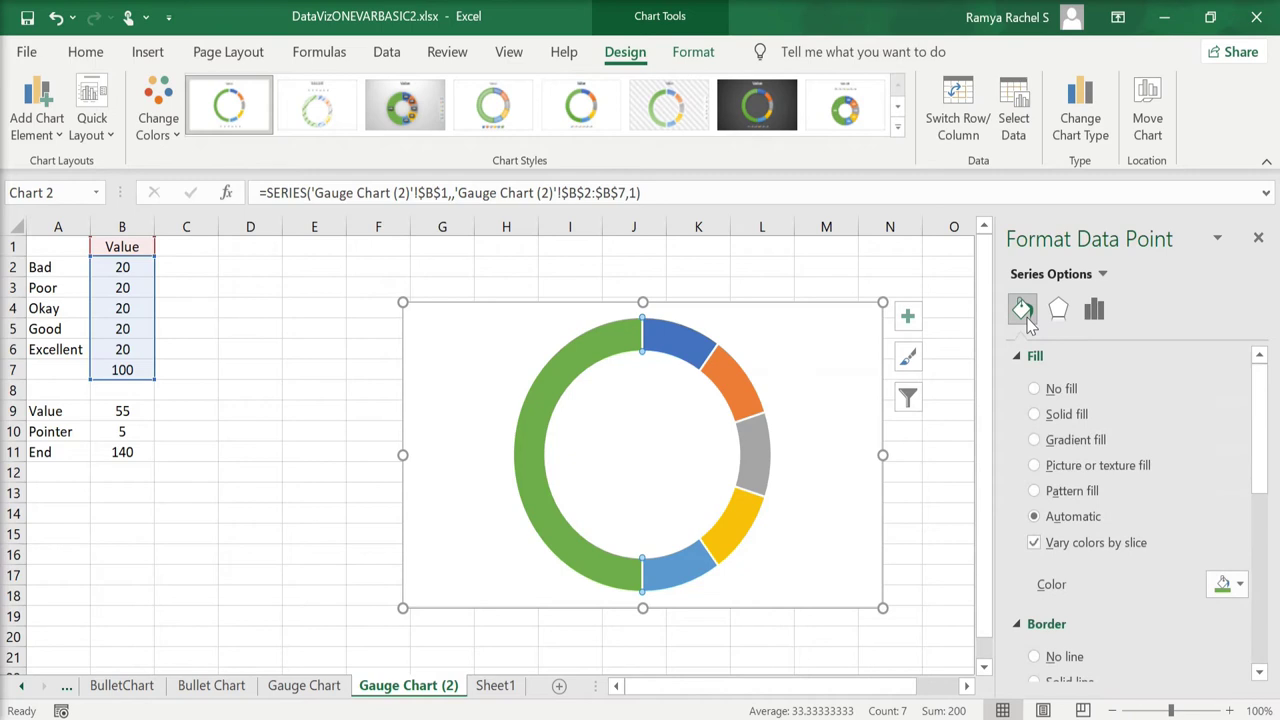
{"action": "left_click", "coordinate": [1035, 390]}
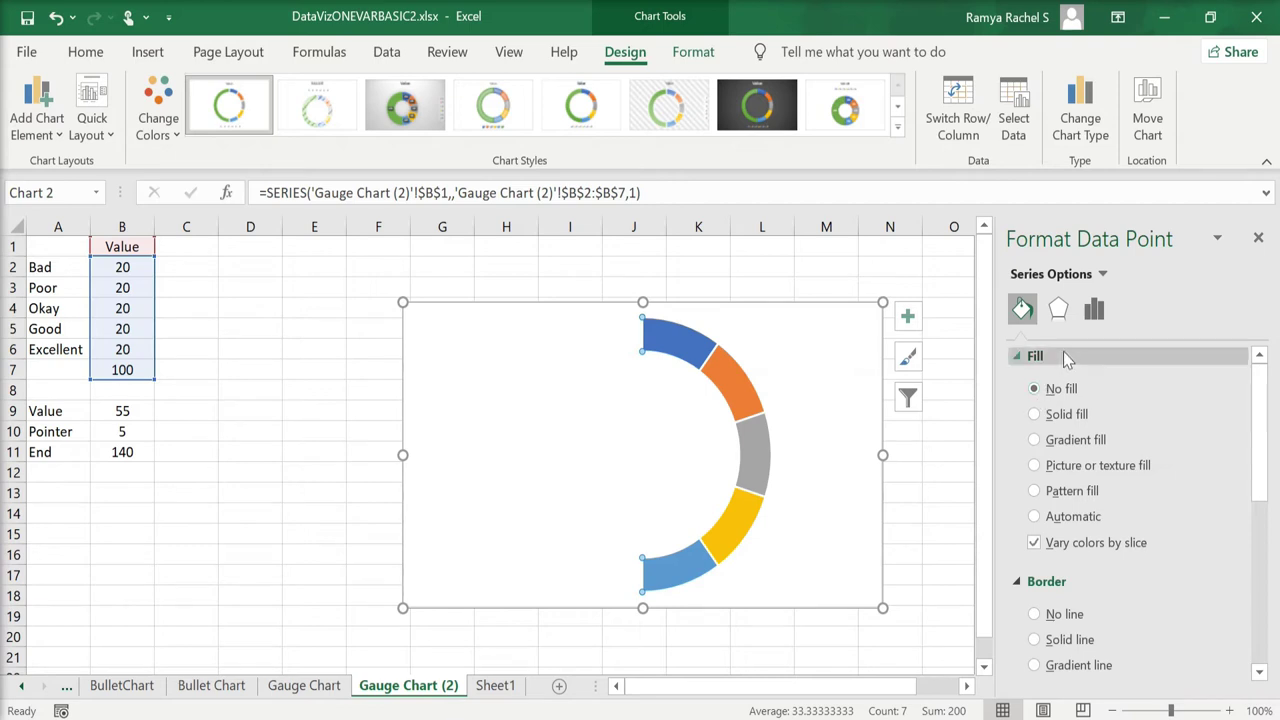
{"action": "left_click", "coordinate": [1094, 310]}
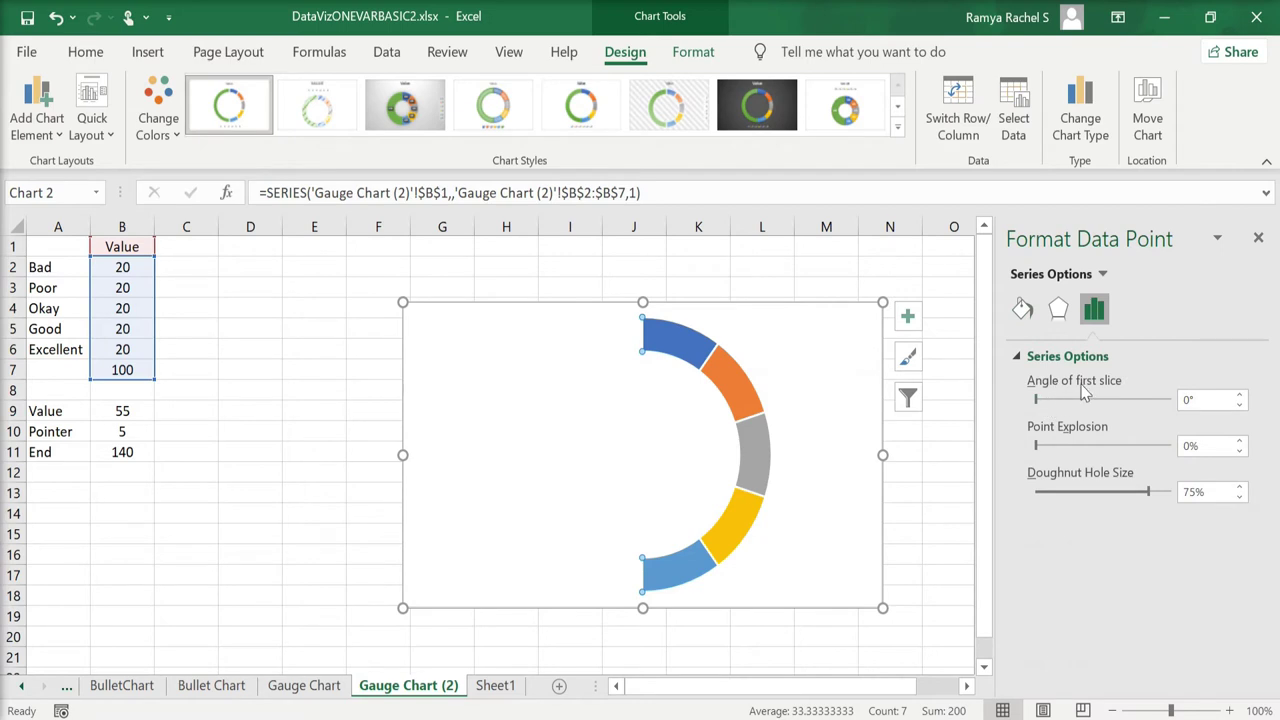
Step: Set the first-slice angle to 271° and the doughnut hole size to 59%
{"action": "double_click", "coordinate": [1189, 401]}
{"action": "type", "text": "271"}
{"action": "key", "text": "Return"}
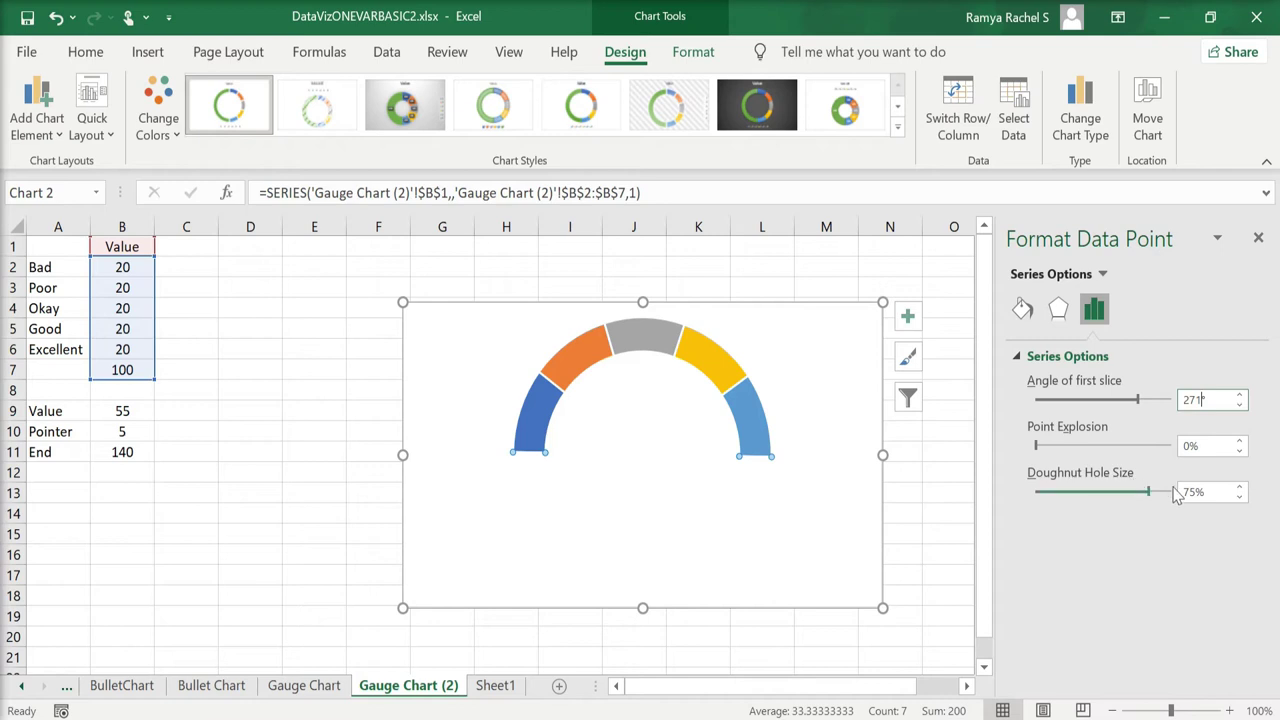
{"action": "mouse_move", "coordinate": [1149, 491]}
{"action": "left_mouse_down"}
{"action": "mouse_move", "coordinate": [1111, 493]}
{"action": "mouse_move", "coordinate": [1125, 493]}
{"action": "left_mouse_up"}
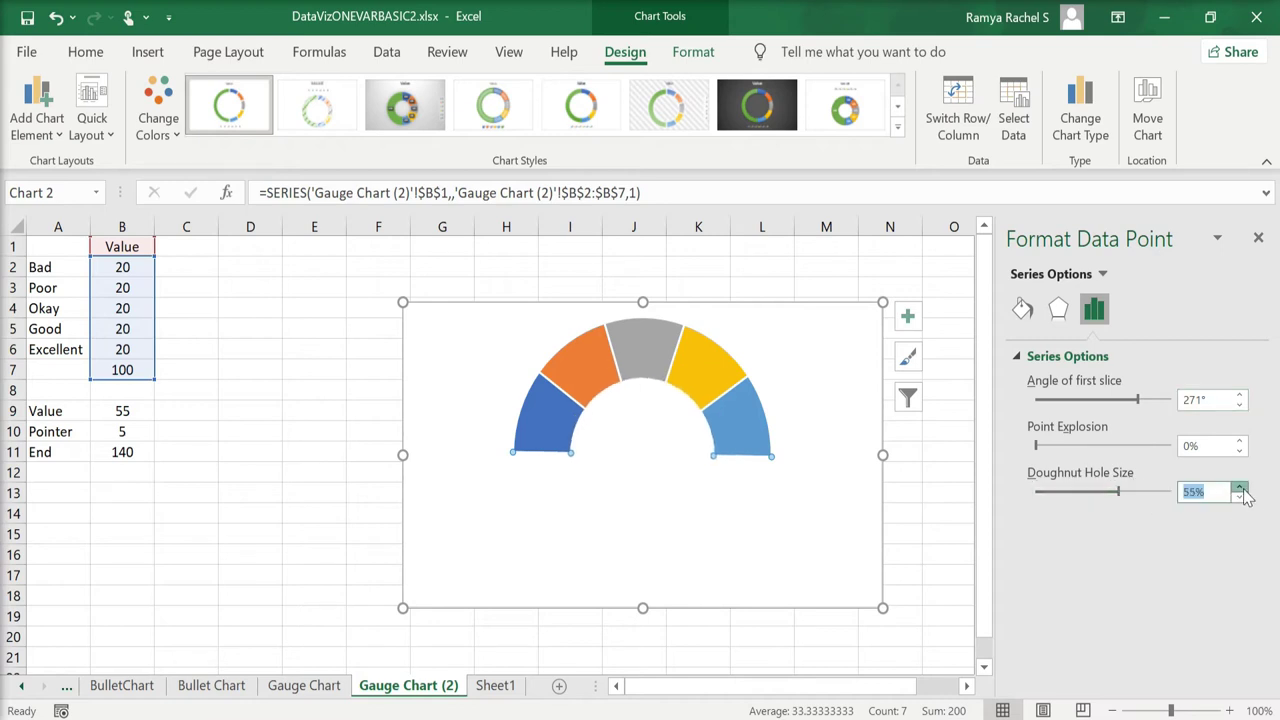
{"action": "left_click", "coordinate": [821, 401]}
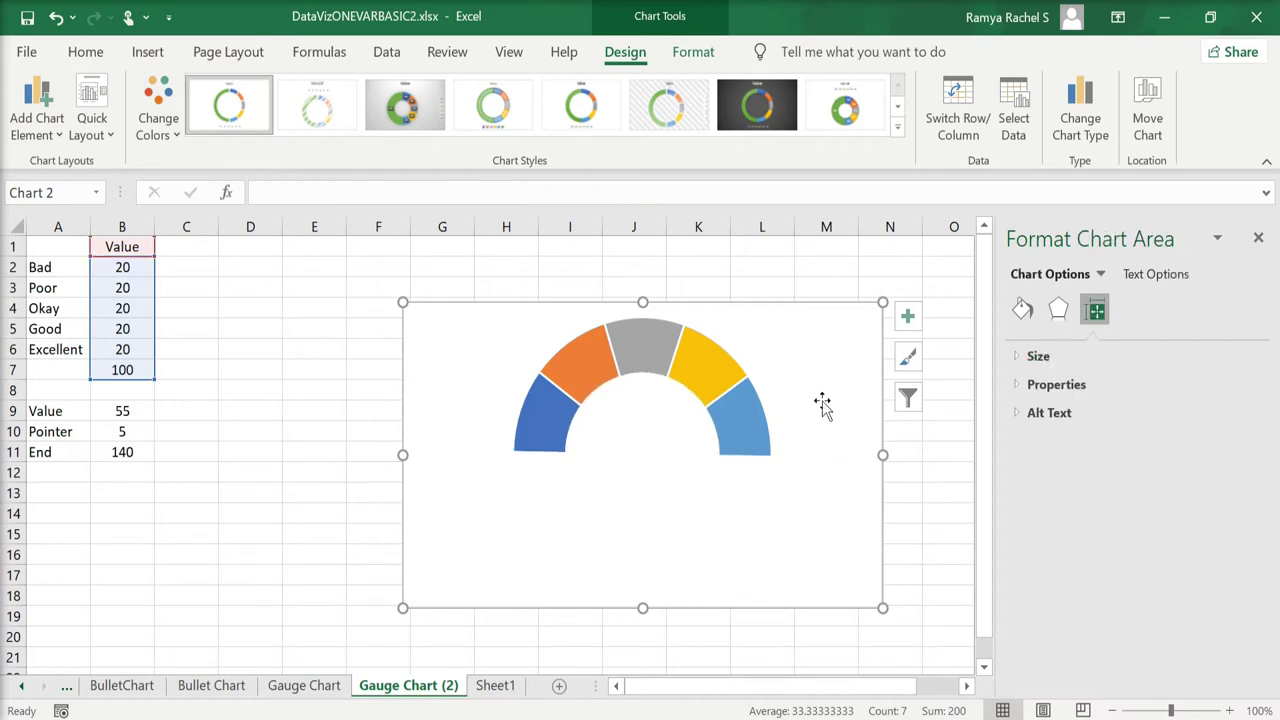
{"action": "left_click", "coordinate": [546, 436]}
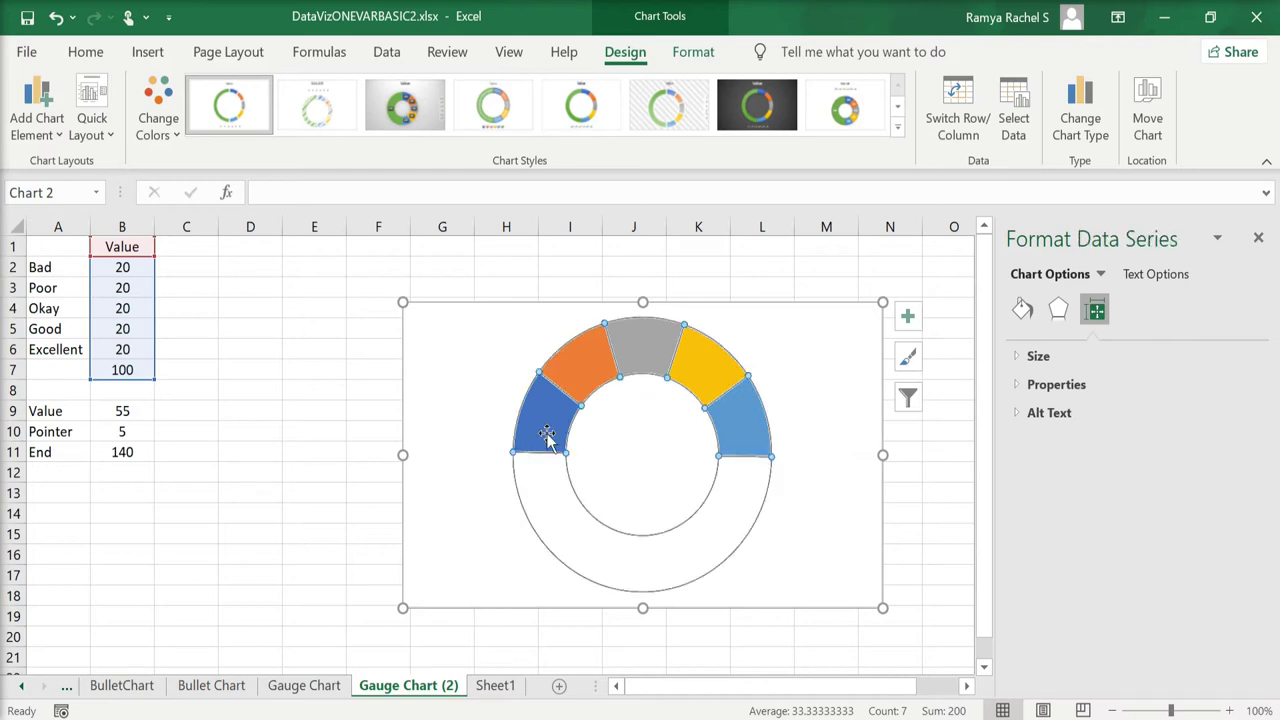
Step: Set the gauge series border to No line
{"action": "left_click", "coordinate": [1024, 309]}
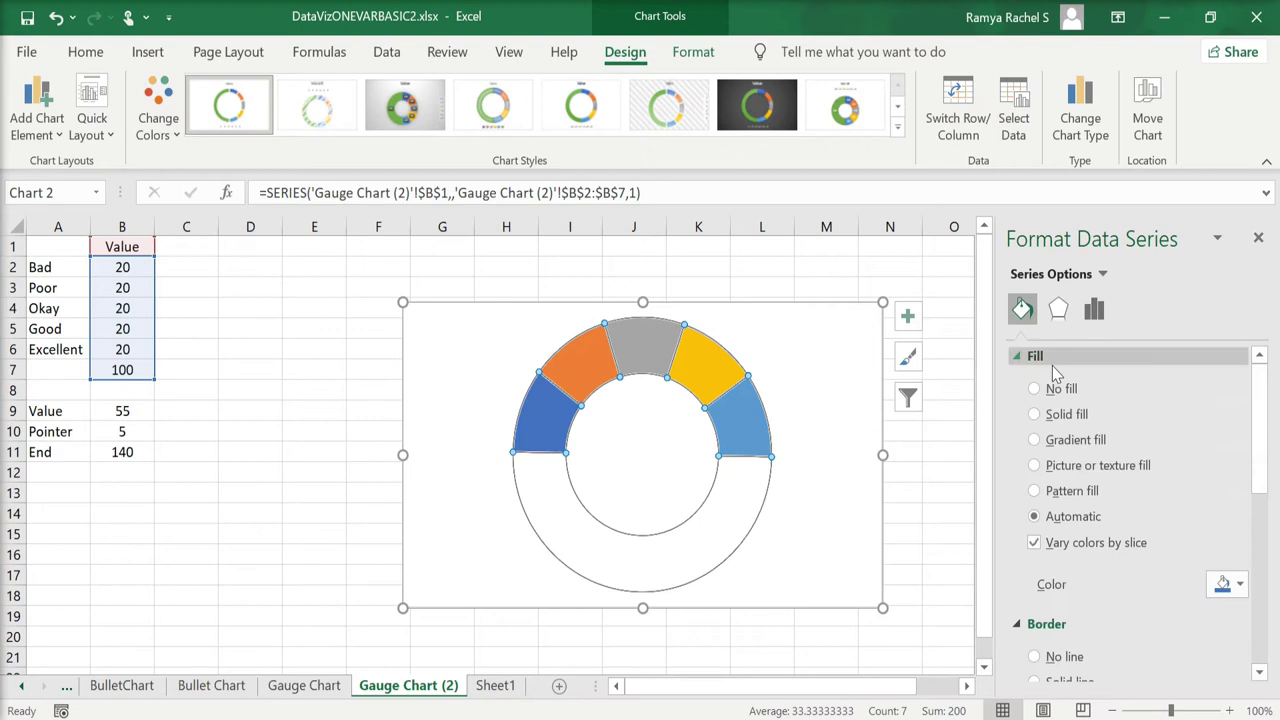
{"action": "left_click", "coordinate": [1052, 360]}
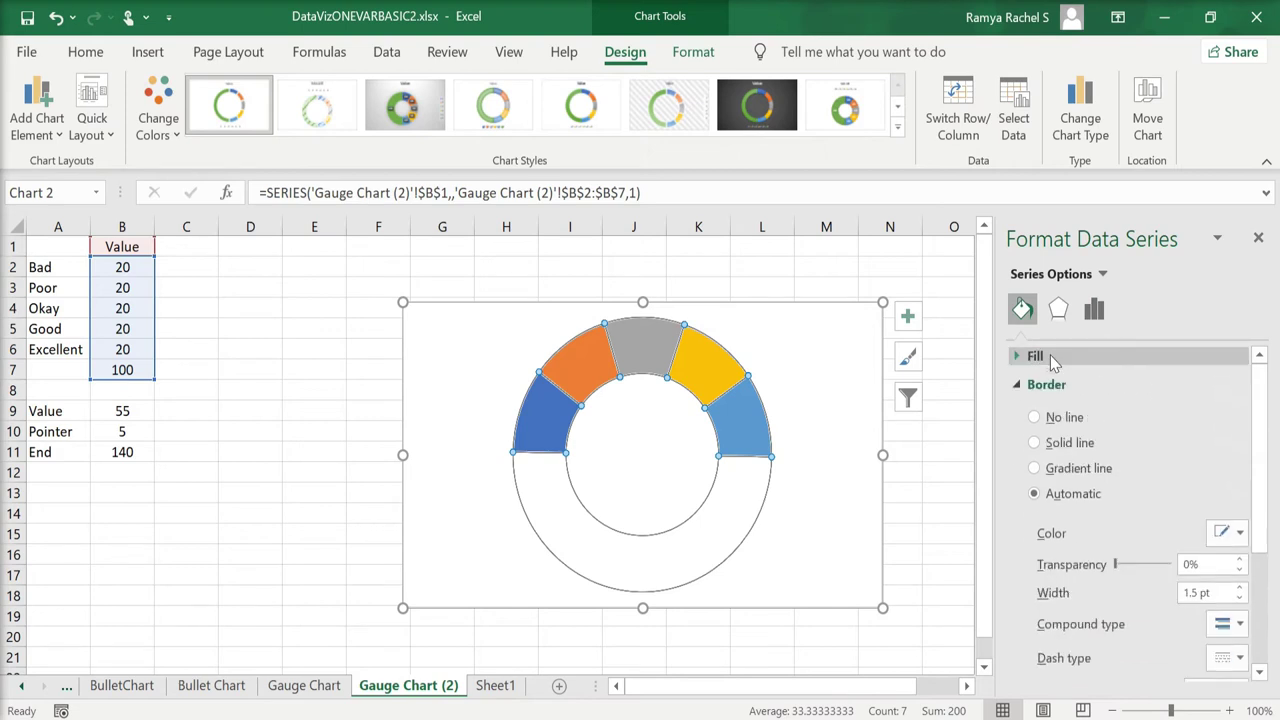
{"action": "left_click", "coordinate": [1036, 417]}
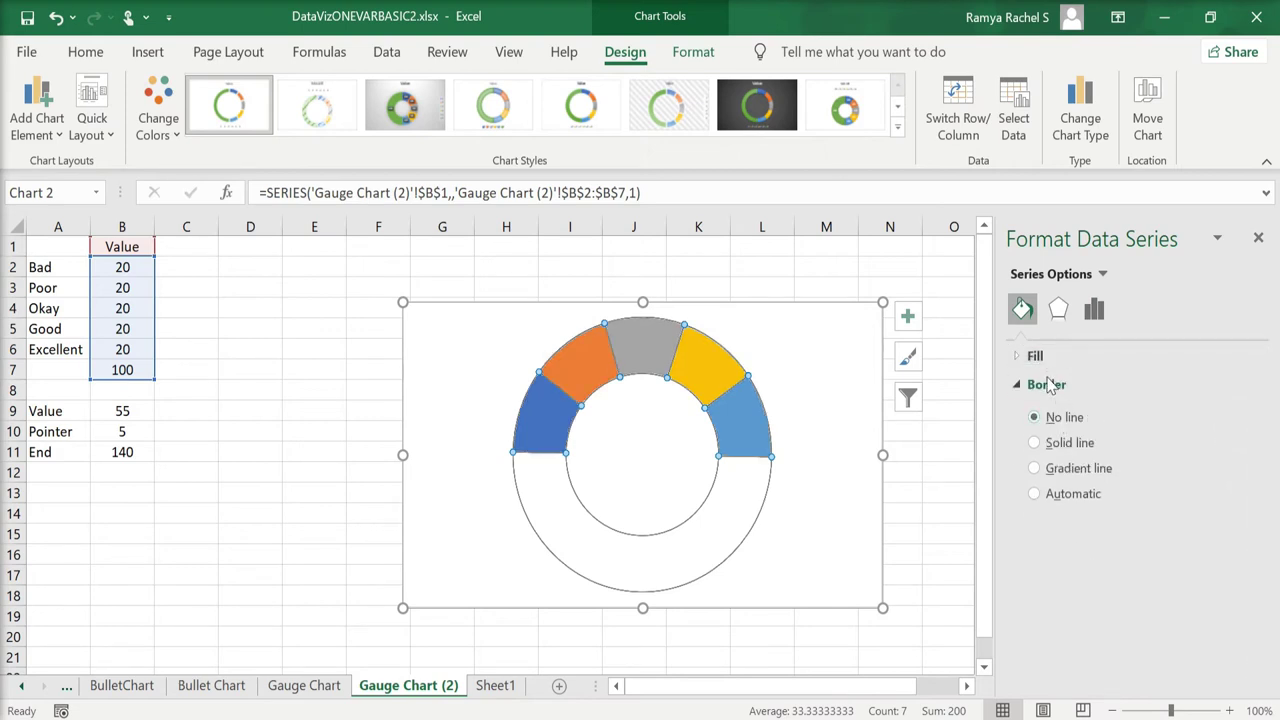
{"action": "left_click", "coordinate": [1047, 384]}
{"action": "left_click", "coordinate": [1044, 358]}
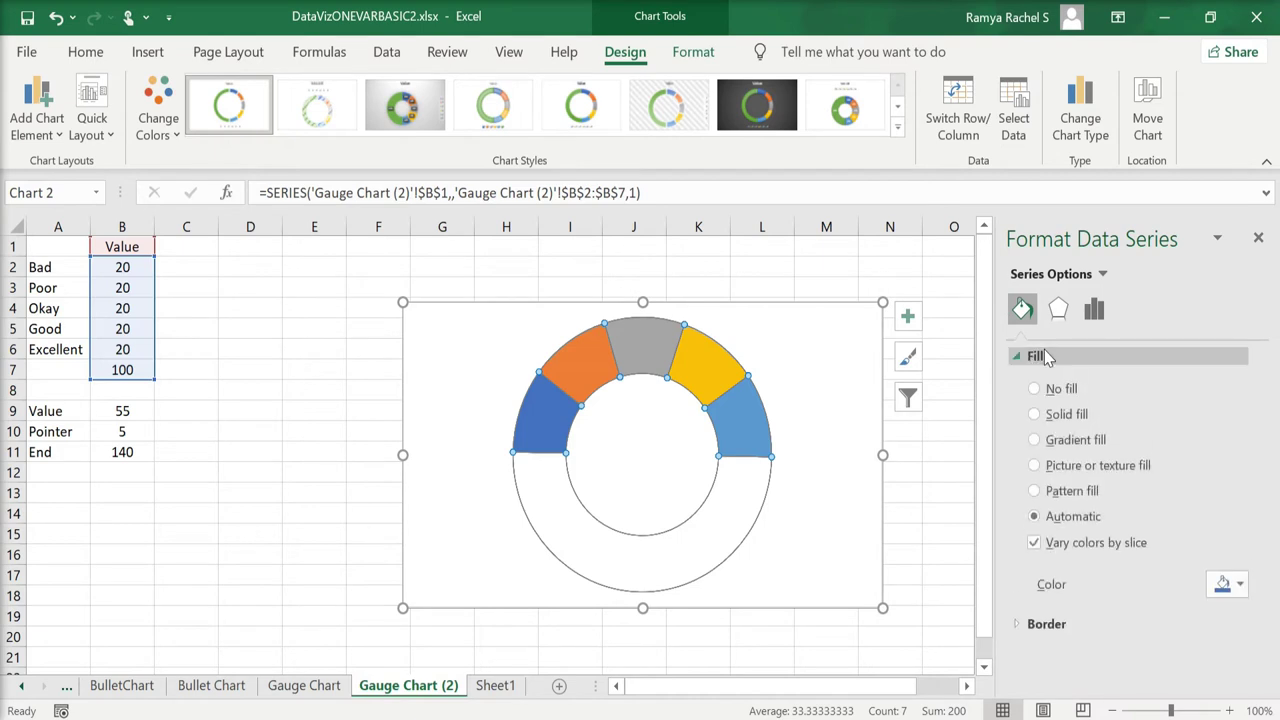
Step: Give the first two bands solid fills of red and pink
{"action": "left_click", "coordinate": [530, 420]}
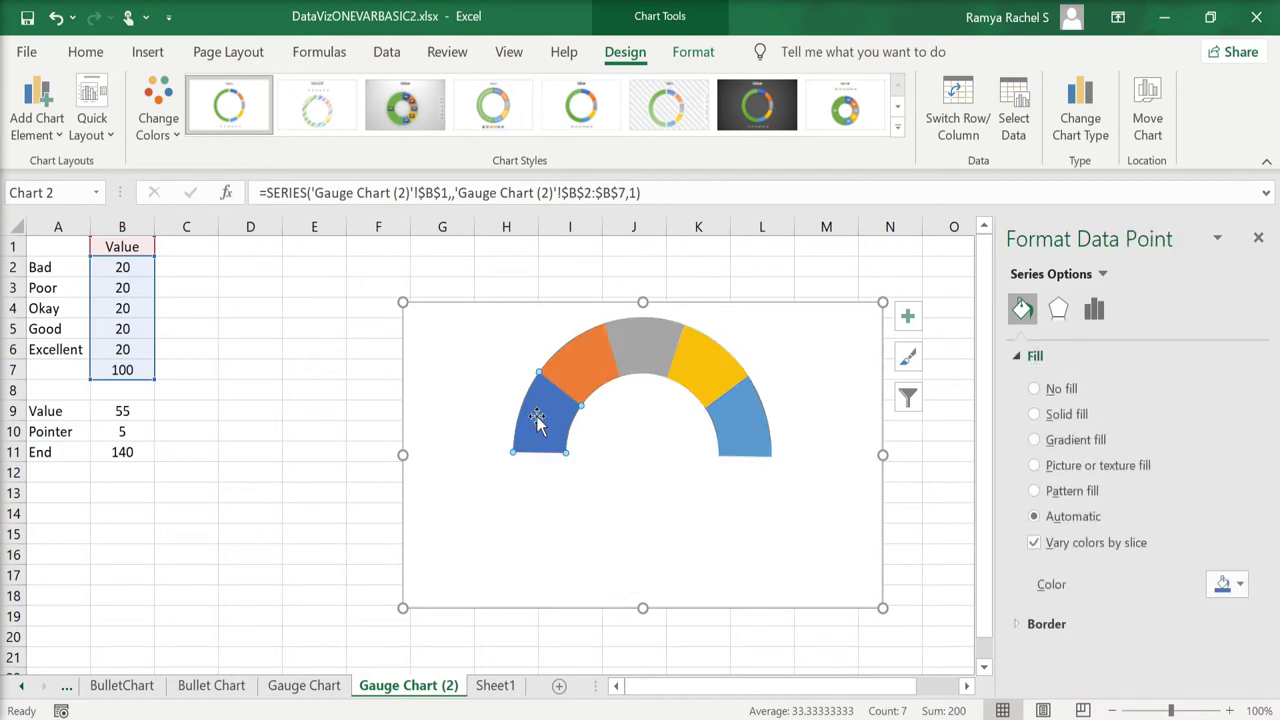
{"action": "left_click", "coordinate": [1036, 414]}
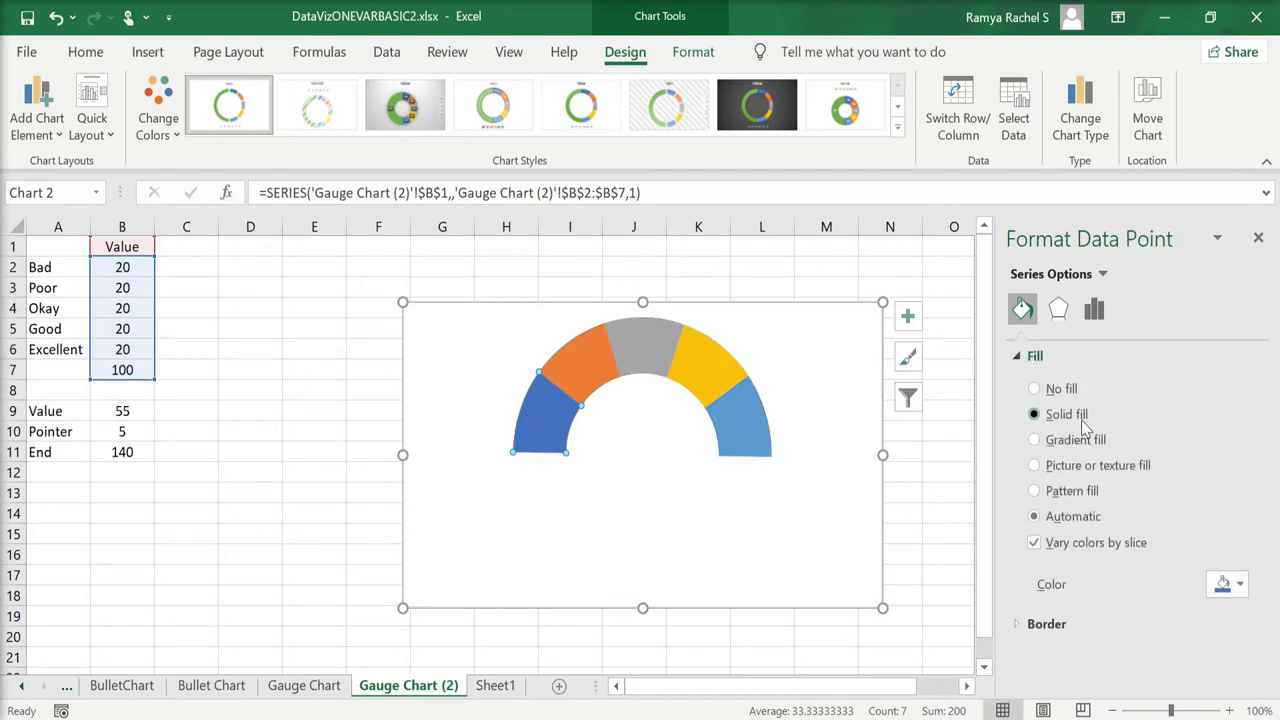
{"action": "left_click", "coordinate": [1239, 585]}
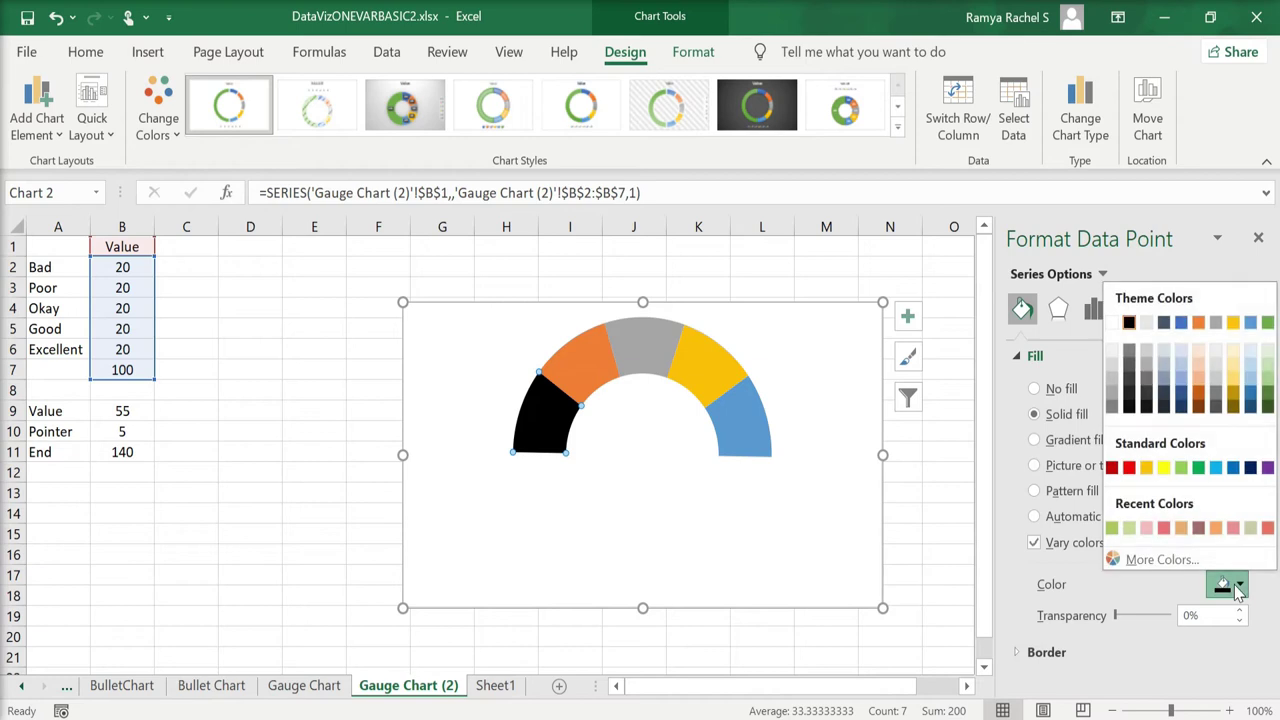
{"action": "left_click", "coordinate": [1164, 530]}
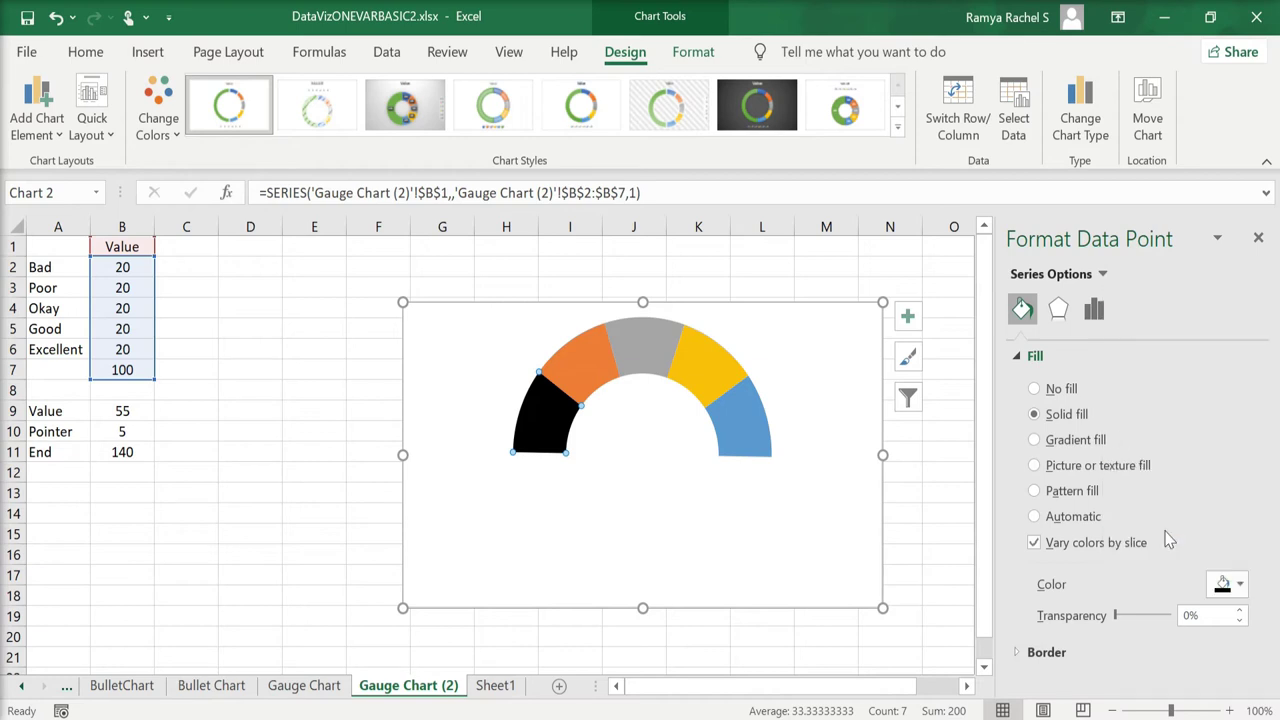
{"action": "left_click", "coordinate": [615, 362]}
{"action": "left_click", "coordinate": [1228, 592]}
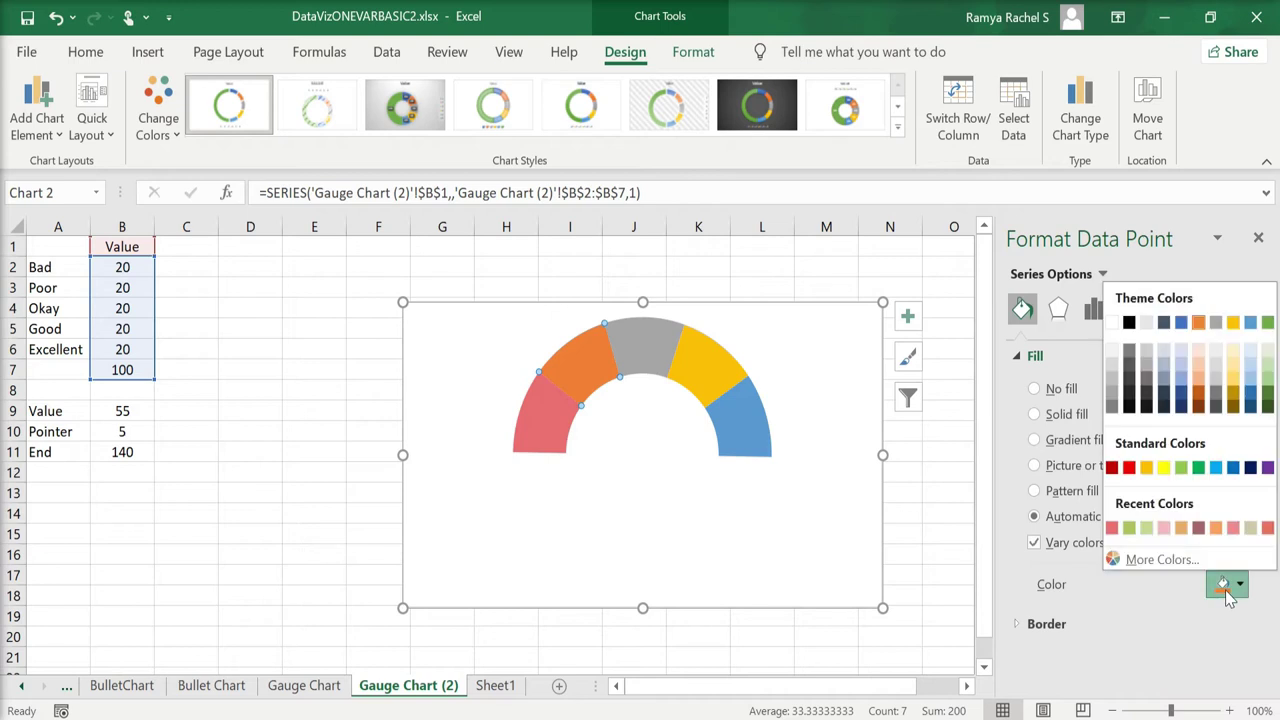
{"action": "left_click", "coordinate": [1165, 530]}
Step: Colour the remaining bands light yellow, light green and green
{"action": "left_click", "coordinate": [658, 357]}
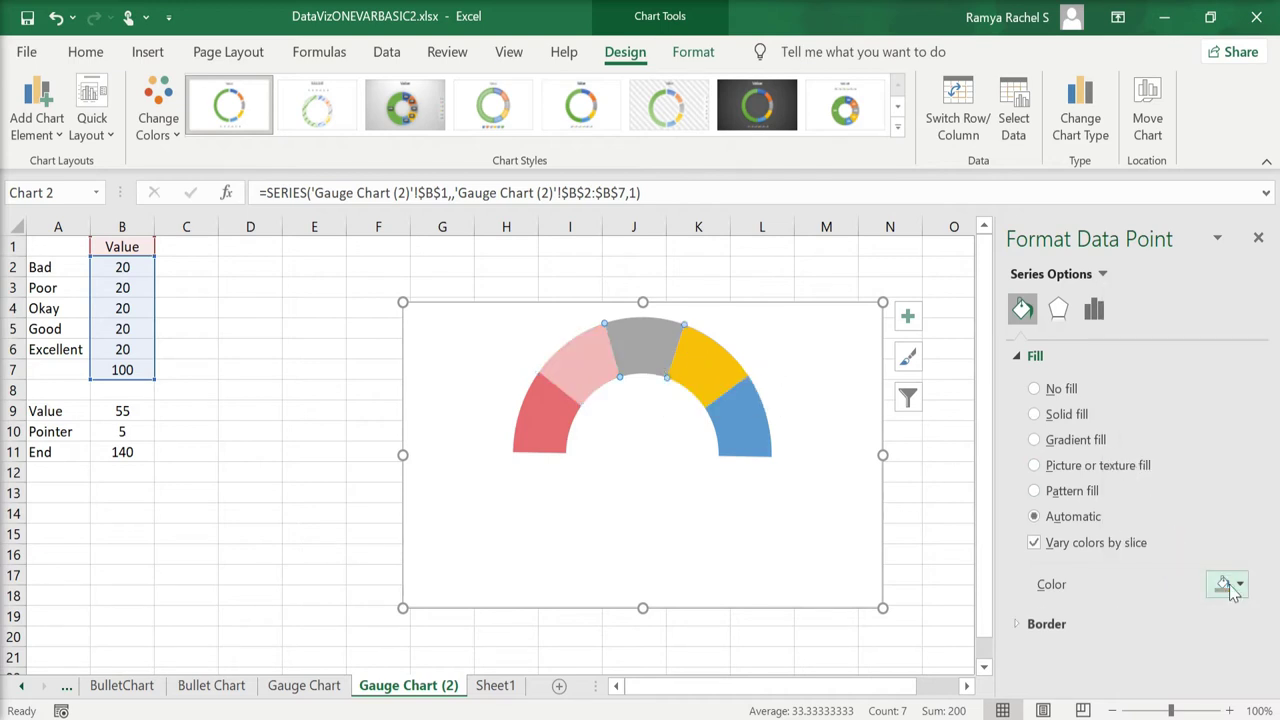
{"action": "left_click", "coordinate": [1224, 584]}
{"action": "left_click", "coordinate": [1236, 372]}
{"action": "left_click", "coordinate": [728, 376]}
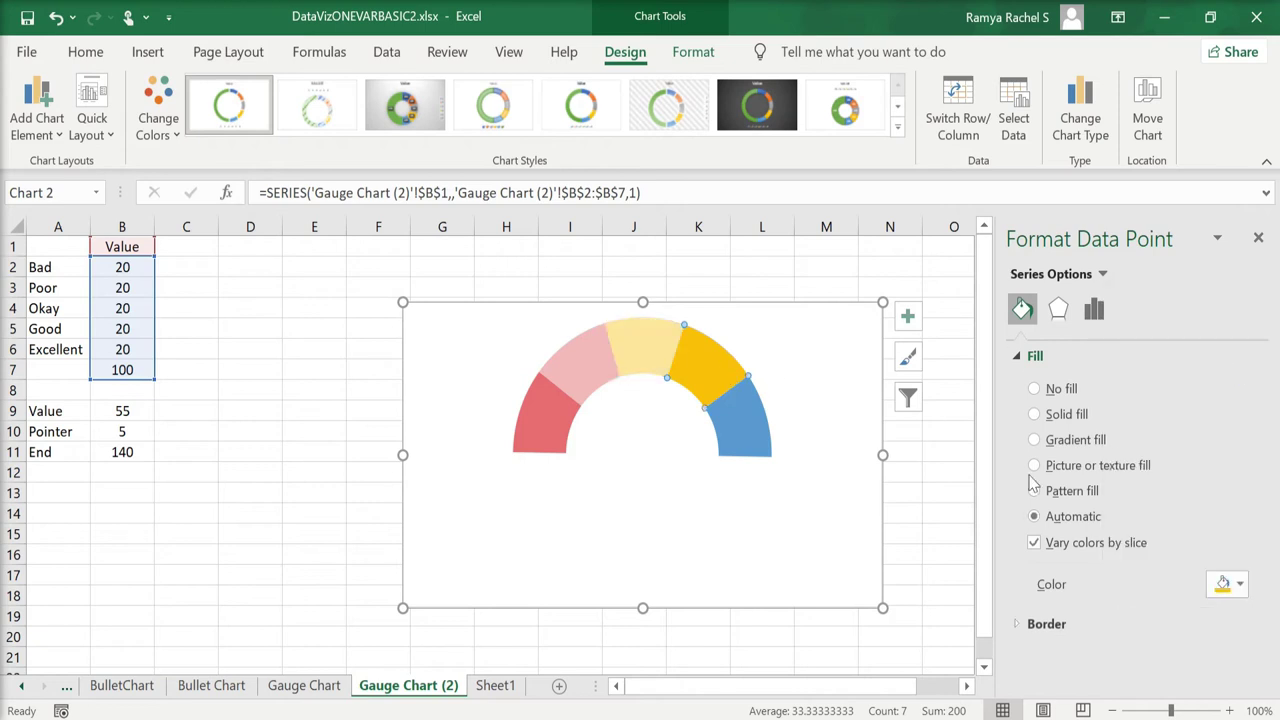
{"action": "left_click", "coordinate": [1228, 584]}
{"action": "left_click", "coordinate": [1164, 530]}
{"action": "left_click", "coordinate": [748, 438]}
{"action": "left_click", "coordinate": [1228, 584]}
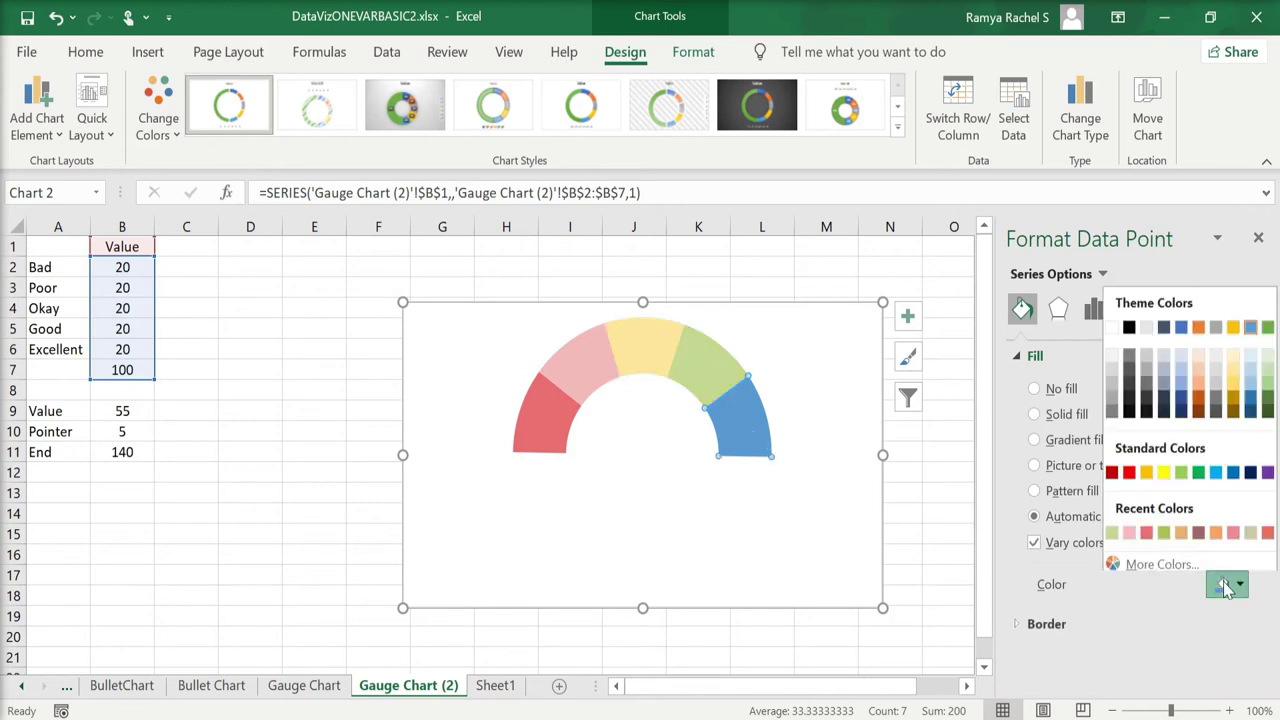
{"action": "left_click", "coordinate": [1164, 528]}
{"action": "left_click", "coordinate": [820, 393]}
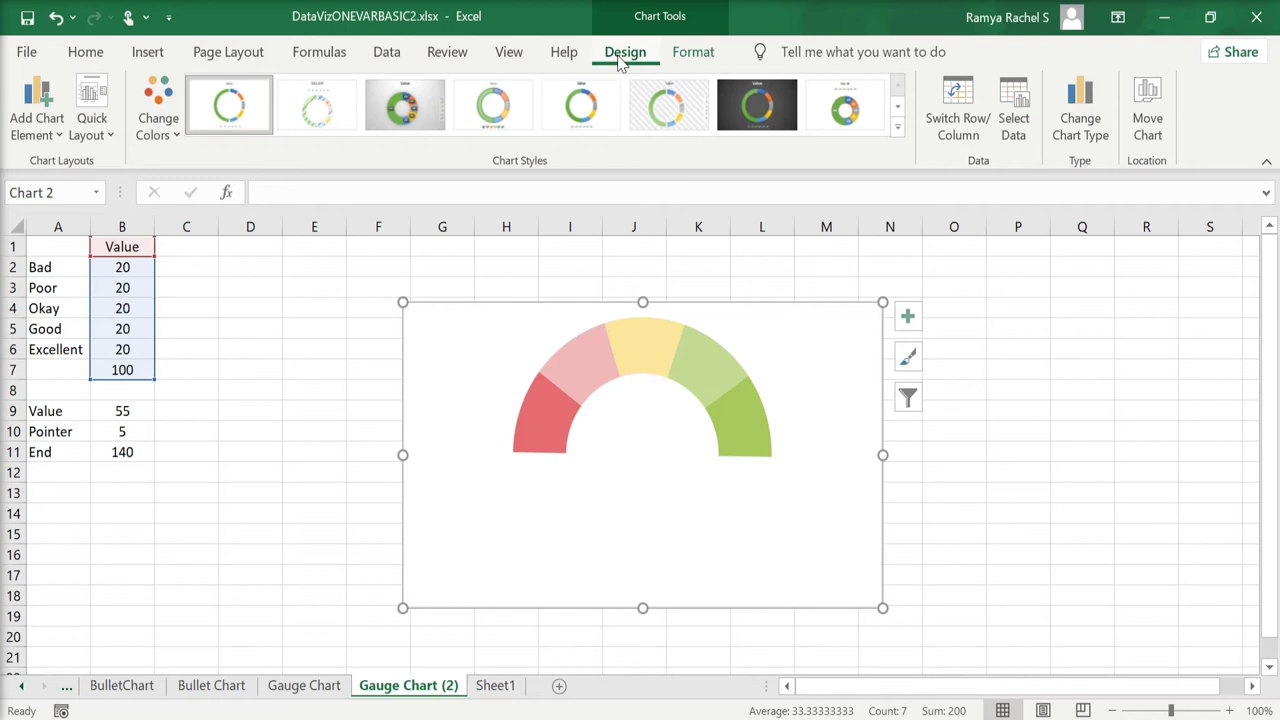
Step: Add a chart series named from A10 (Pointer) with values B9:B11
{"action": "left_click", "coordinate": [1014, 118]}
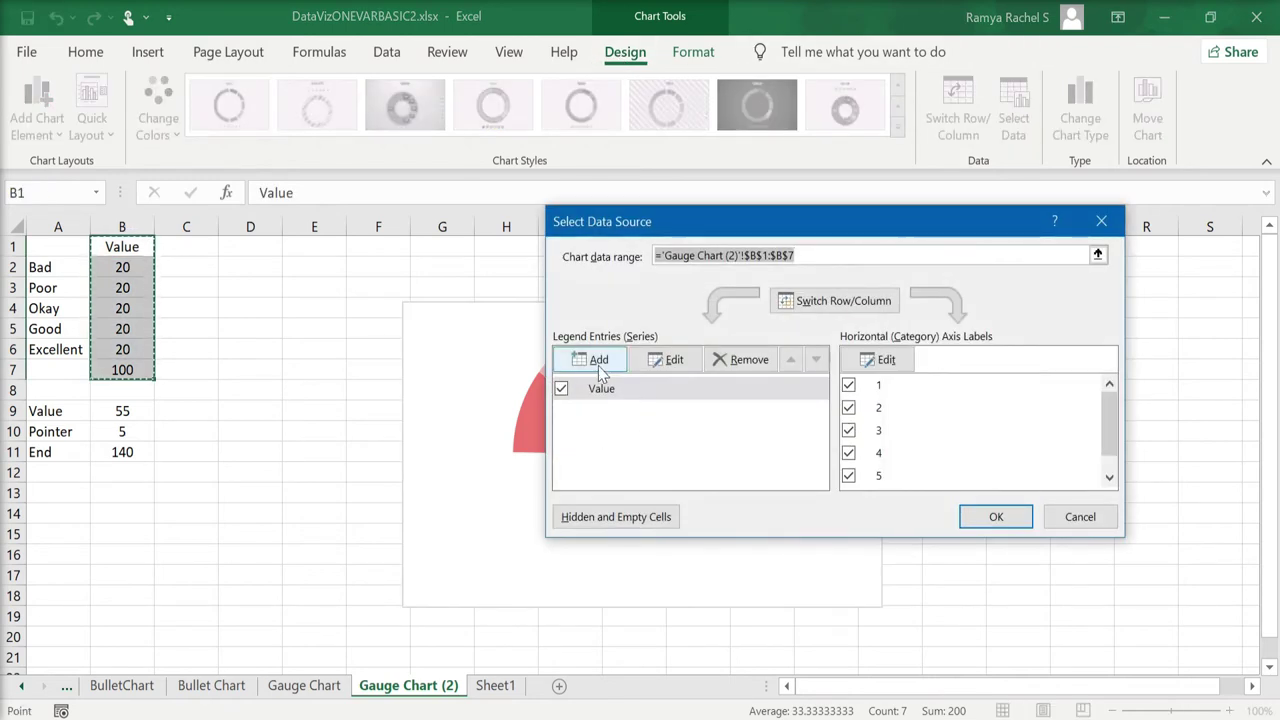
{"action": "left_click", "coordinate": [598, 362]}
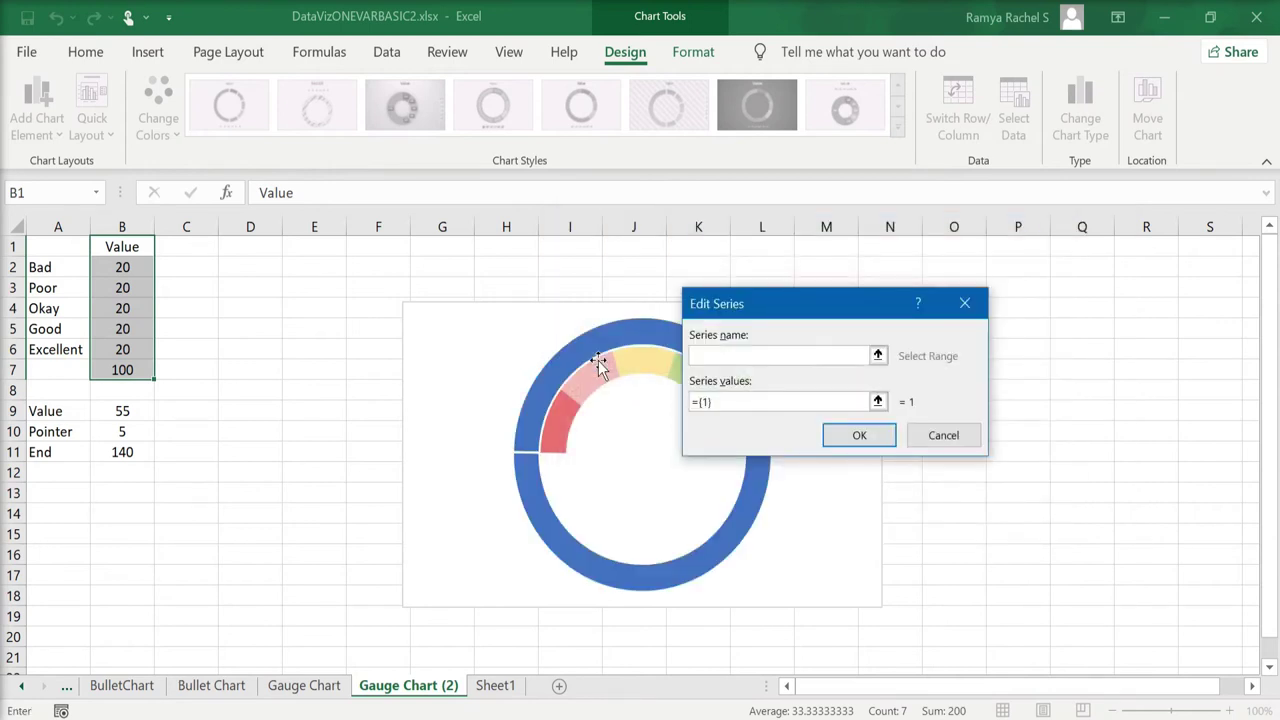
{"action": "left_click_drag", "start_coordinate": [774, 315], "coordinate": [890, 300]}
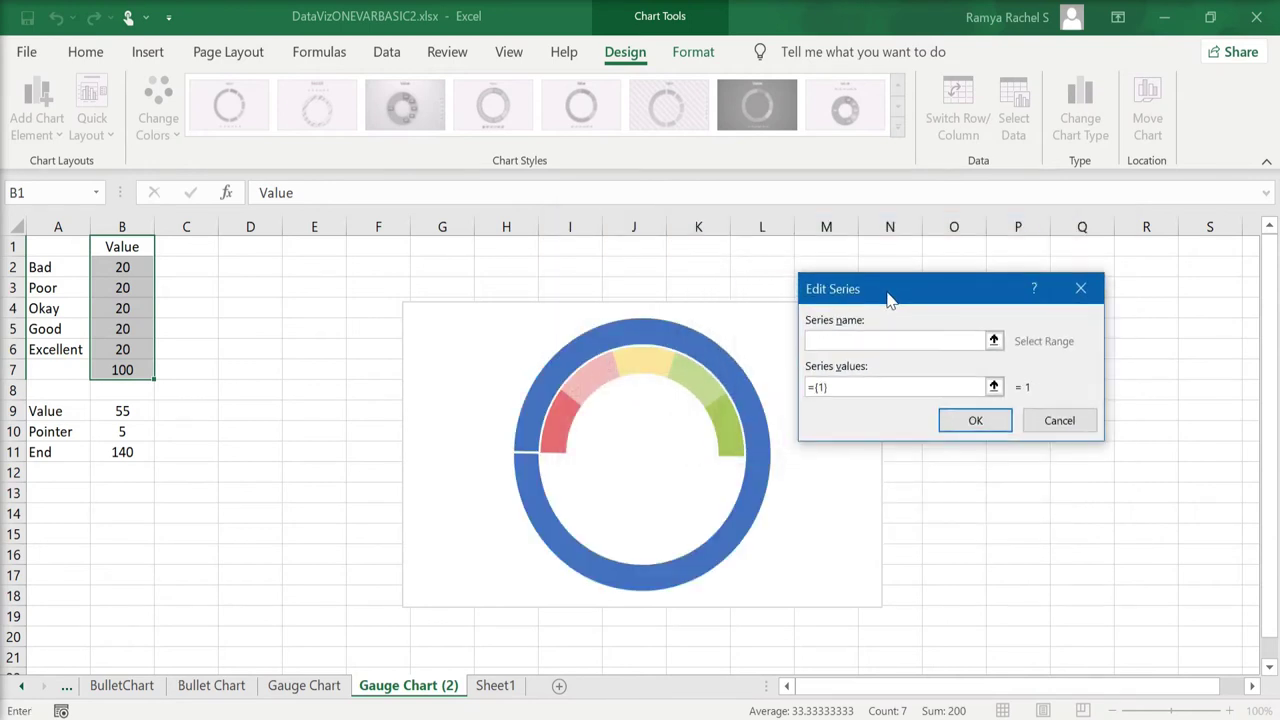
{"action": "left_click", "coordinate": [845, 341]}
{"action": "left_click", "coordinate": [72, 431]}
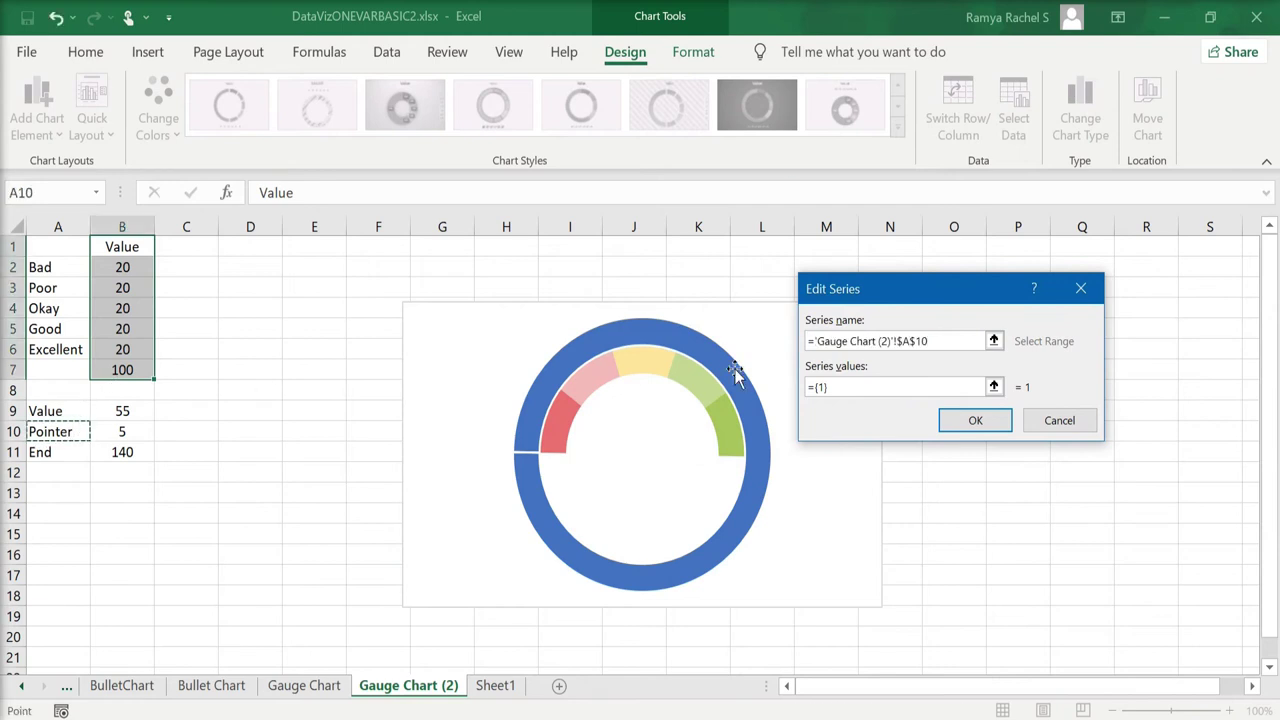
{"action": "left_click_drag", "start_coordinate": [842, 389], "coordinate": [810, 400]}
{"action": "key", "text": "BackSpace"}
{"action": "left_click_drag", "start_coordinate": [123, 408], "coordinate": [125, 453]}
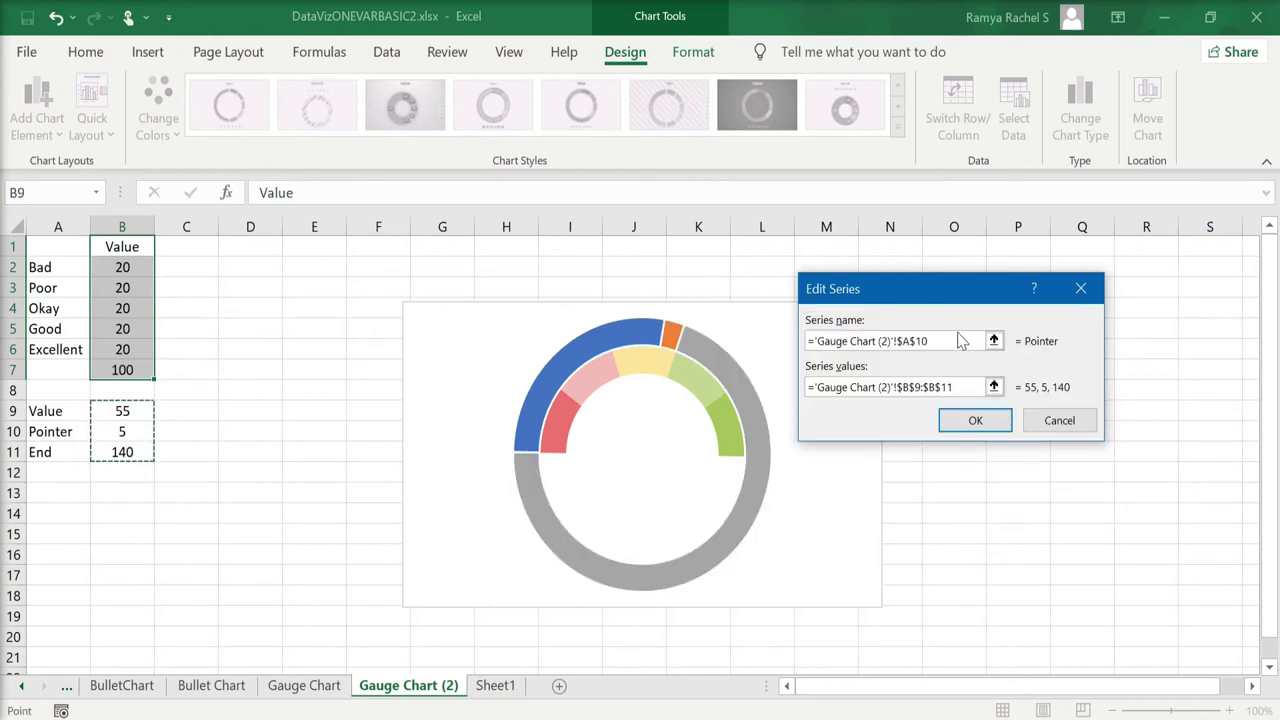
{"action": "left_click", "coordinate": [975, 421]}
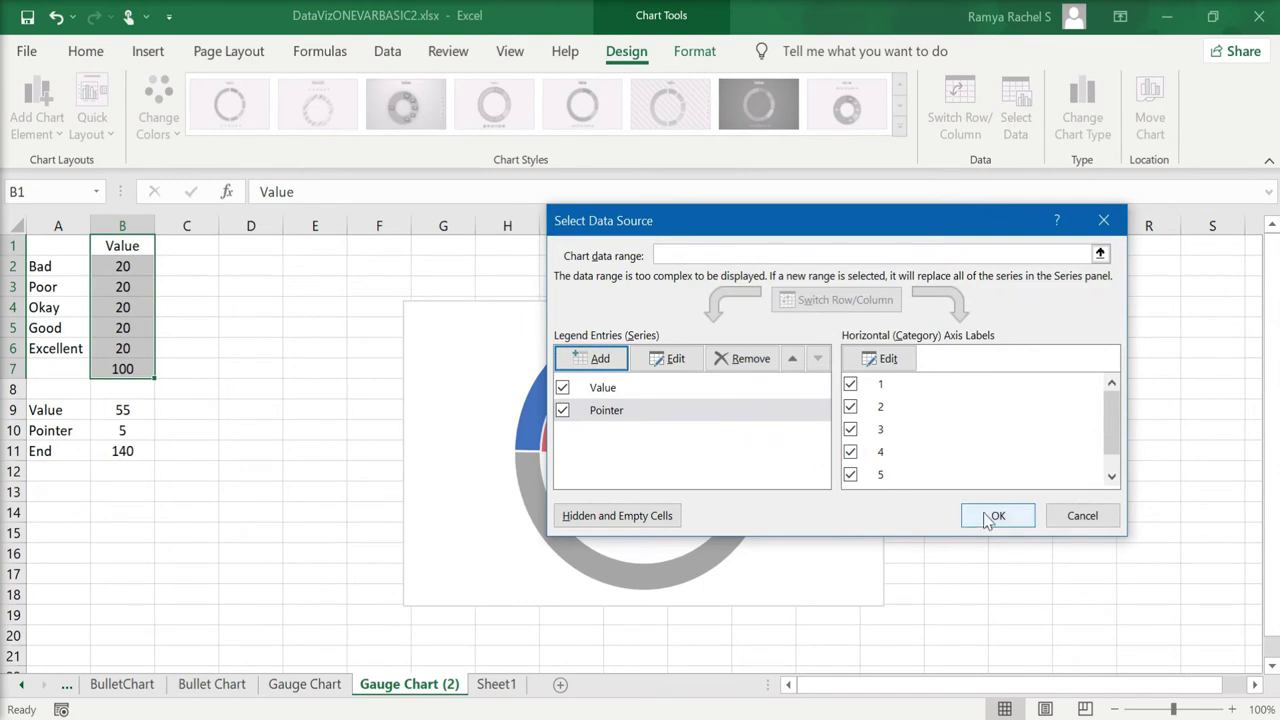
Step: Set the whole Pointer series to No fill
{"action": "left_click", "coordinate": [995, 516]}
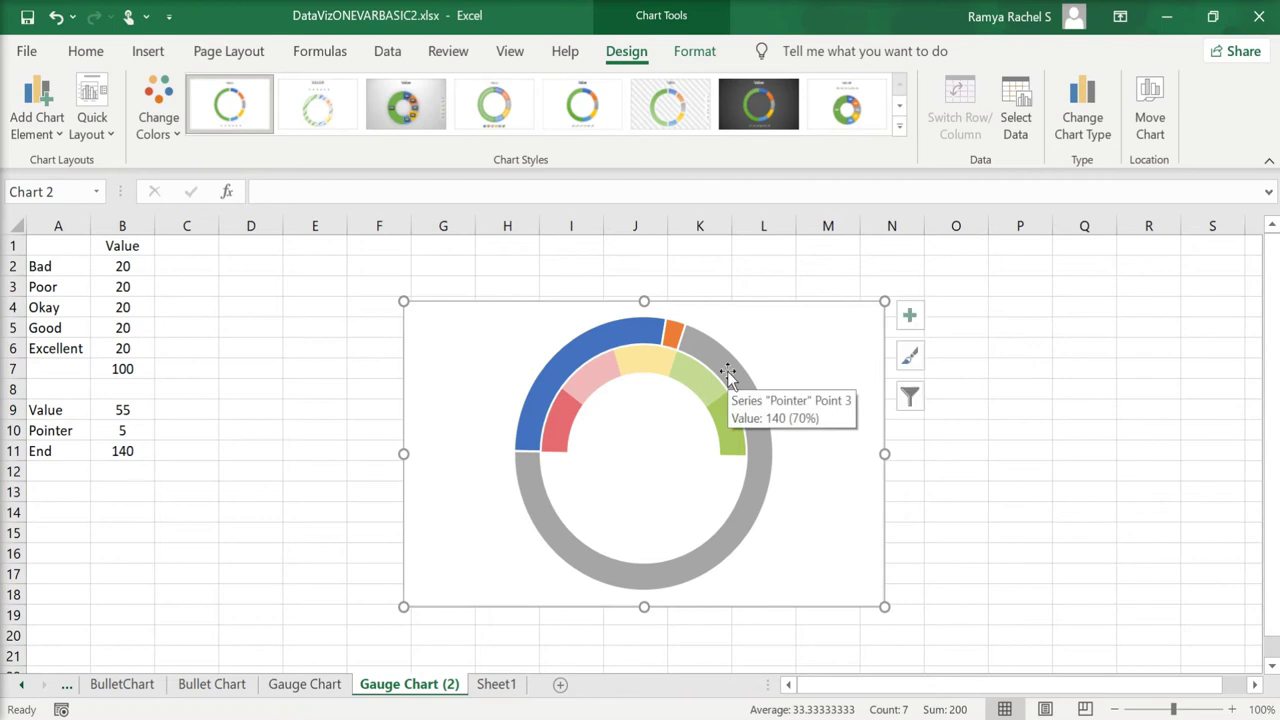
{"action": "double_click", "coordinate": [727, 376]}
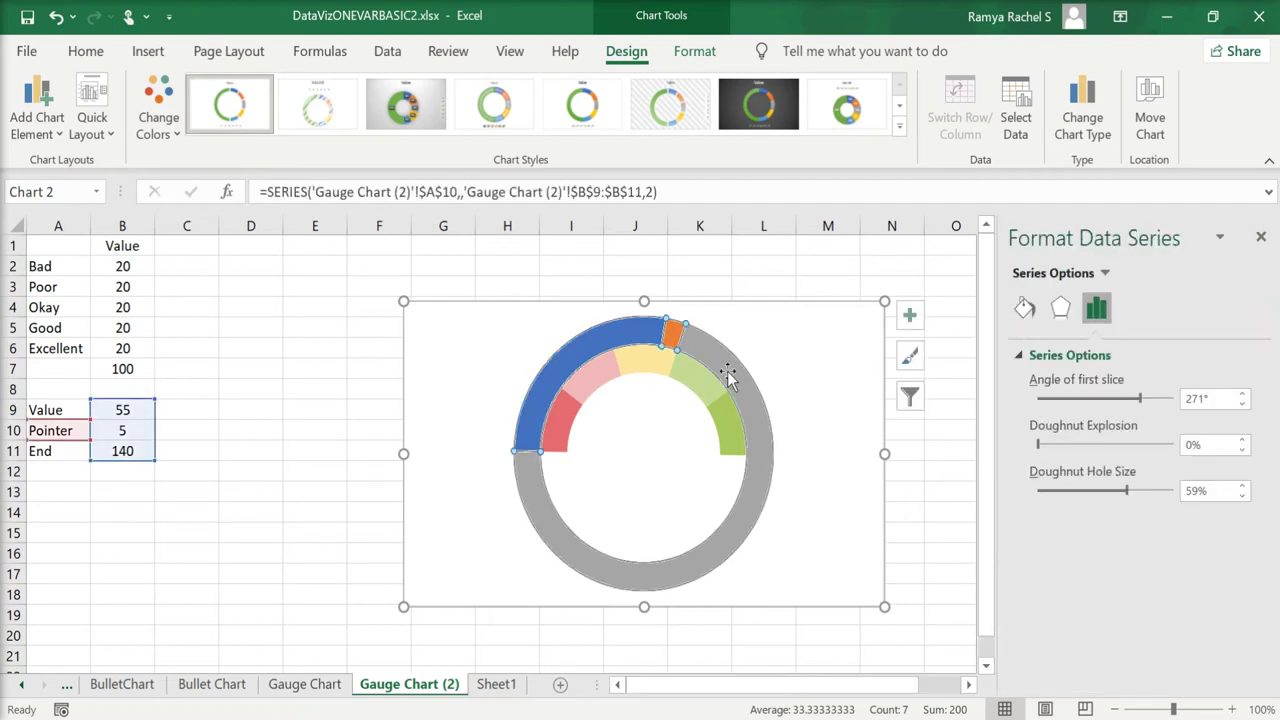
{"action": "right_click", "coordinate": [727, 376]}
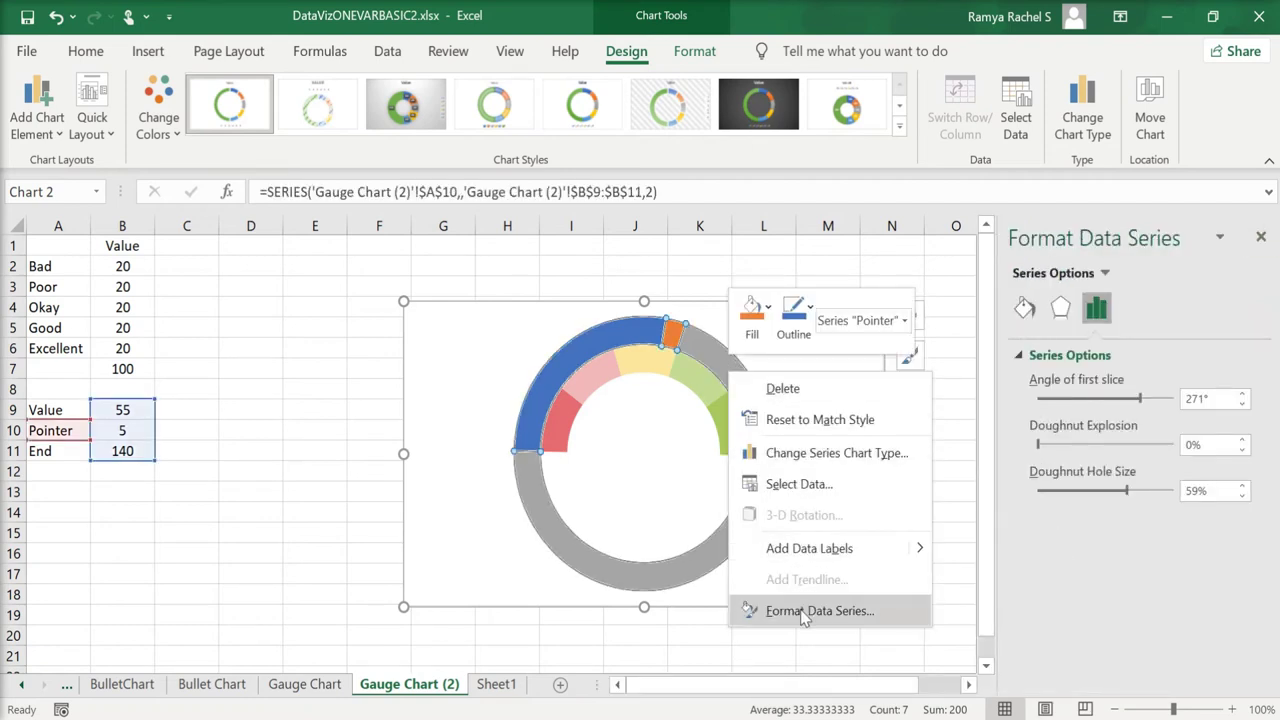
{"action": "key", "text": "Escape"}
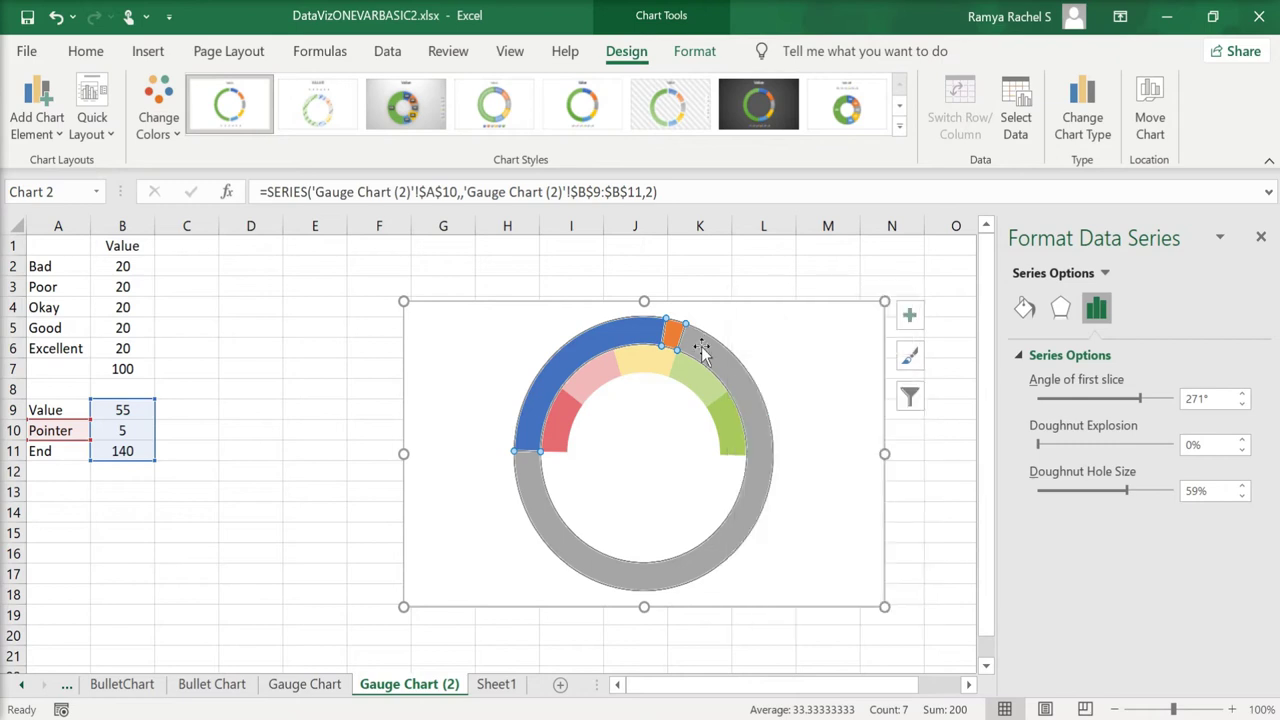
{"action": "left_click", "coordinate": [1020, 307]}
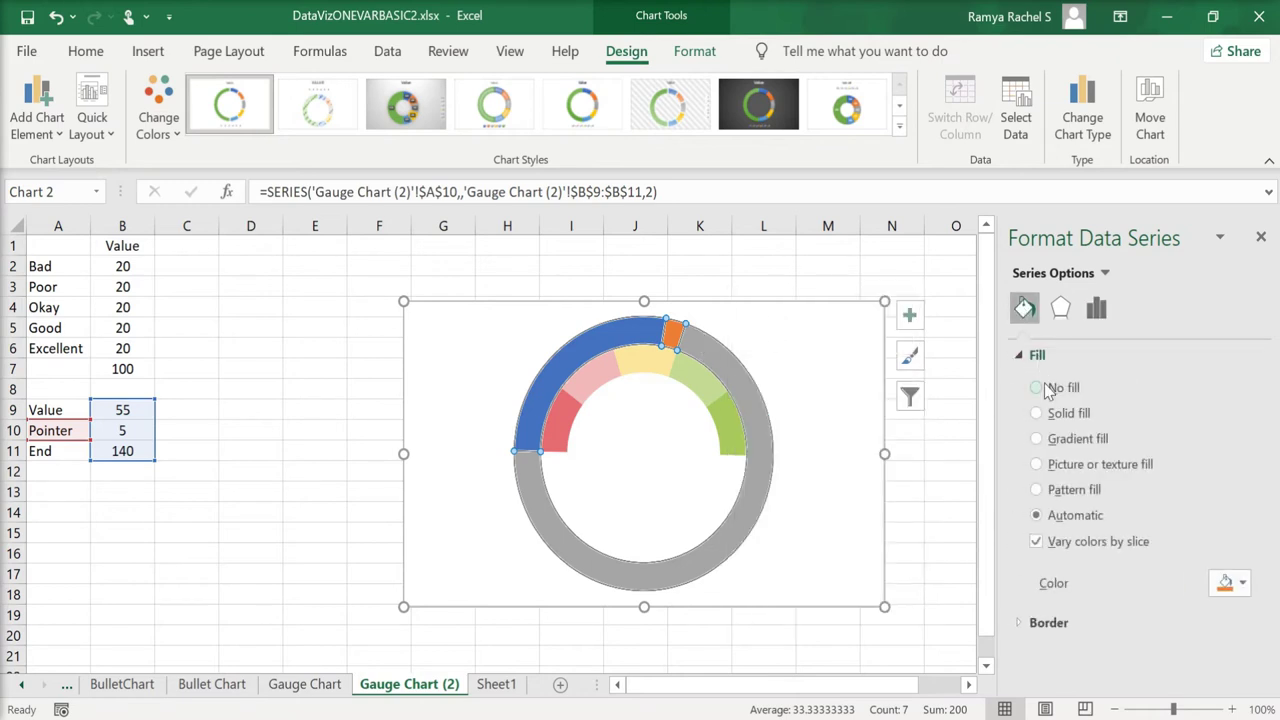
{"action": "left_click", "coordinate": [1040, 388]}
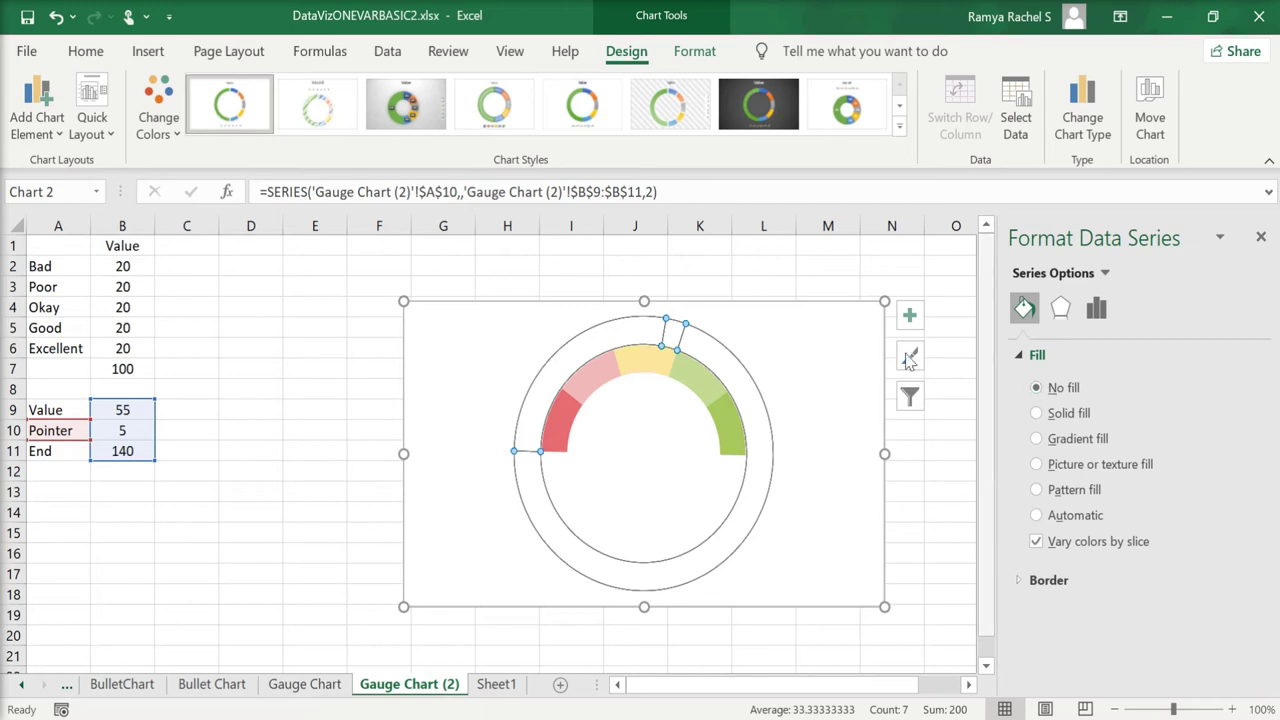
Step: Give the single pointer slice a solid black fill
{"action": "left_click", "coordinate": [670, 347]}
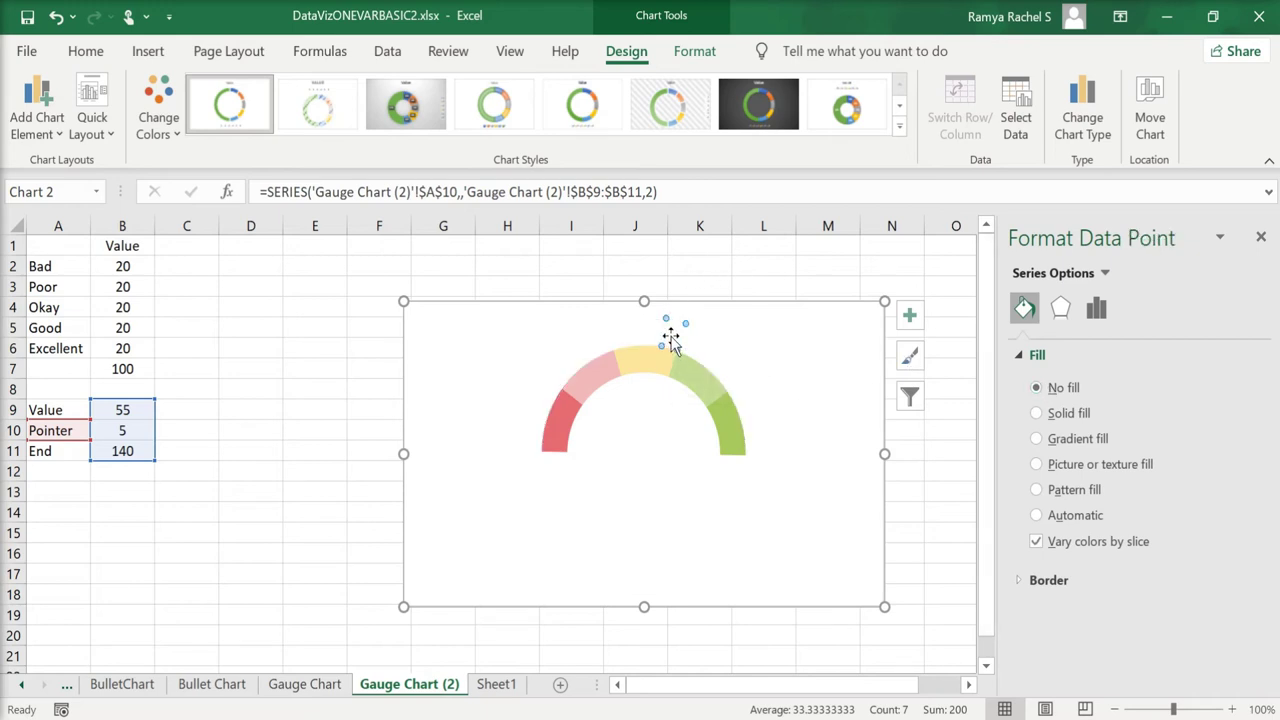
{"action": "left_click", "coordinate": [1078, 413]}
{"action": "left_click", "coordinate": [1242, 583]}
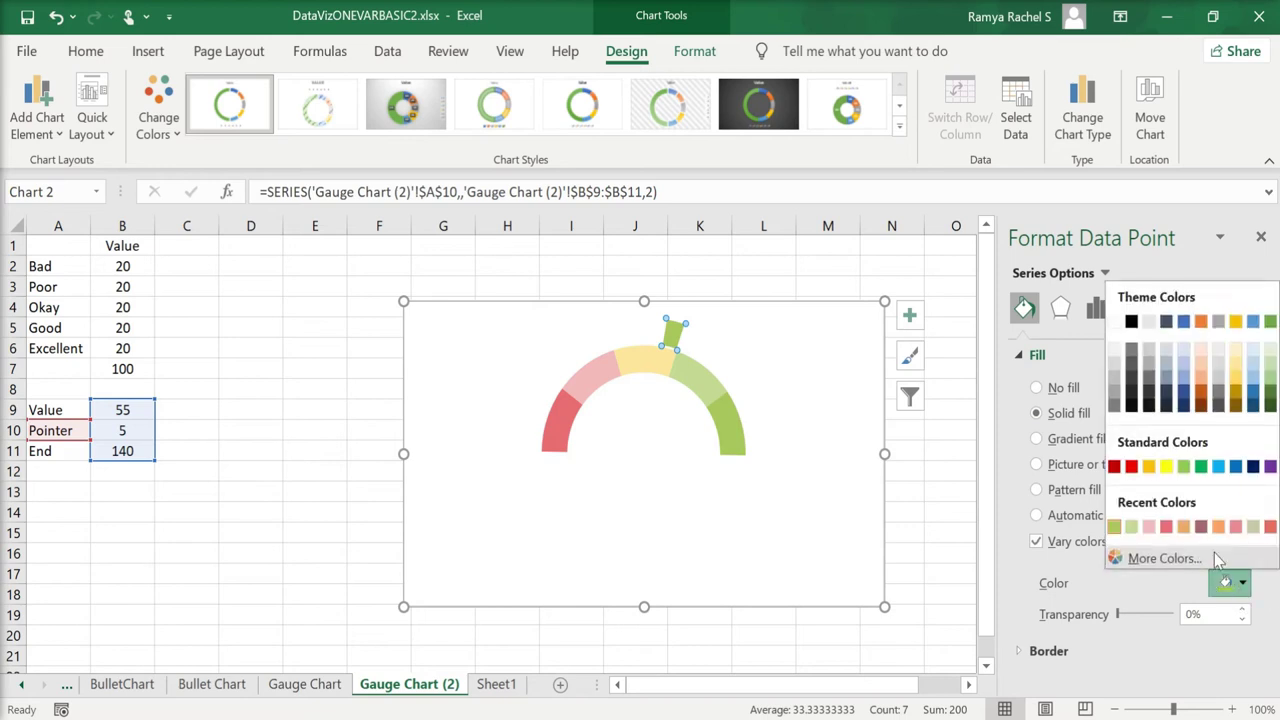
{"action": "left_click", "coordinate": [1131, 321]}
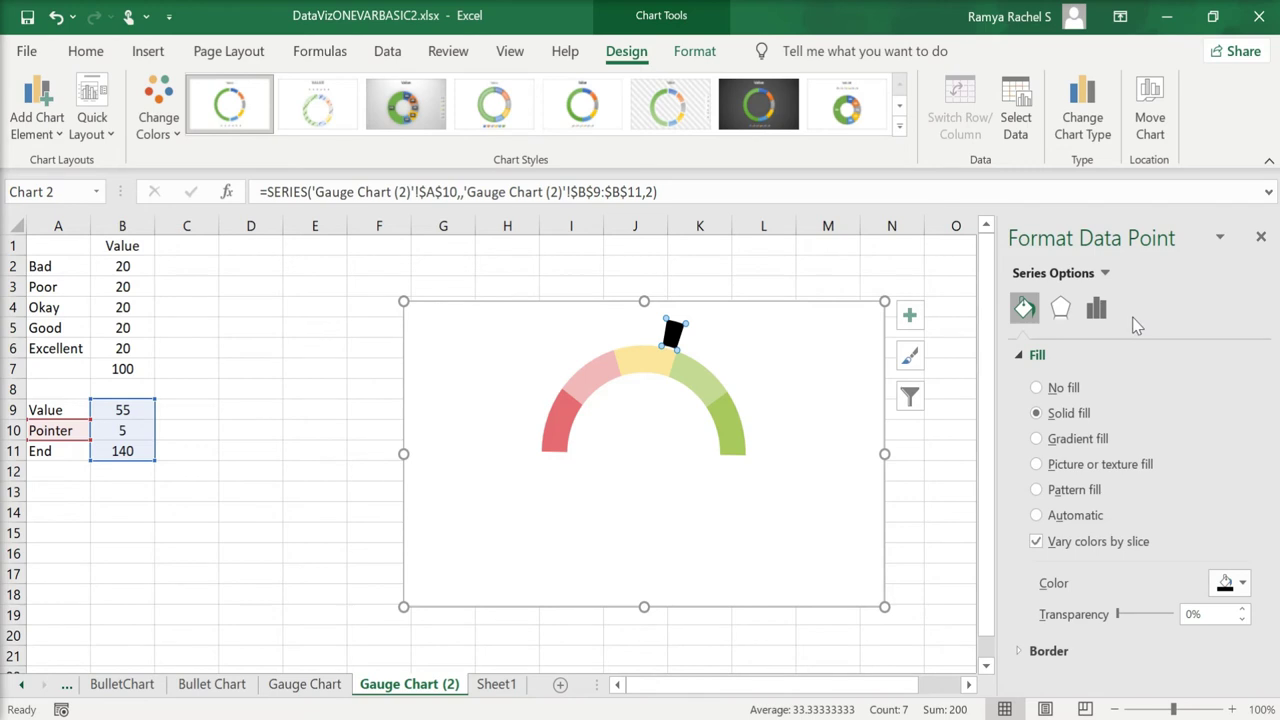
{"action": "left_click", "coordinate": [834, 346]}
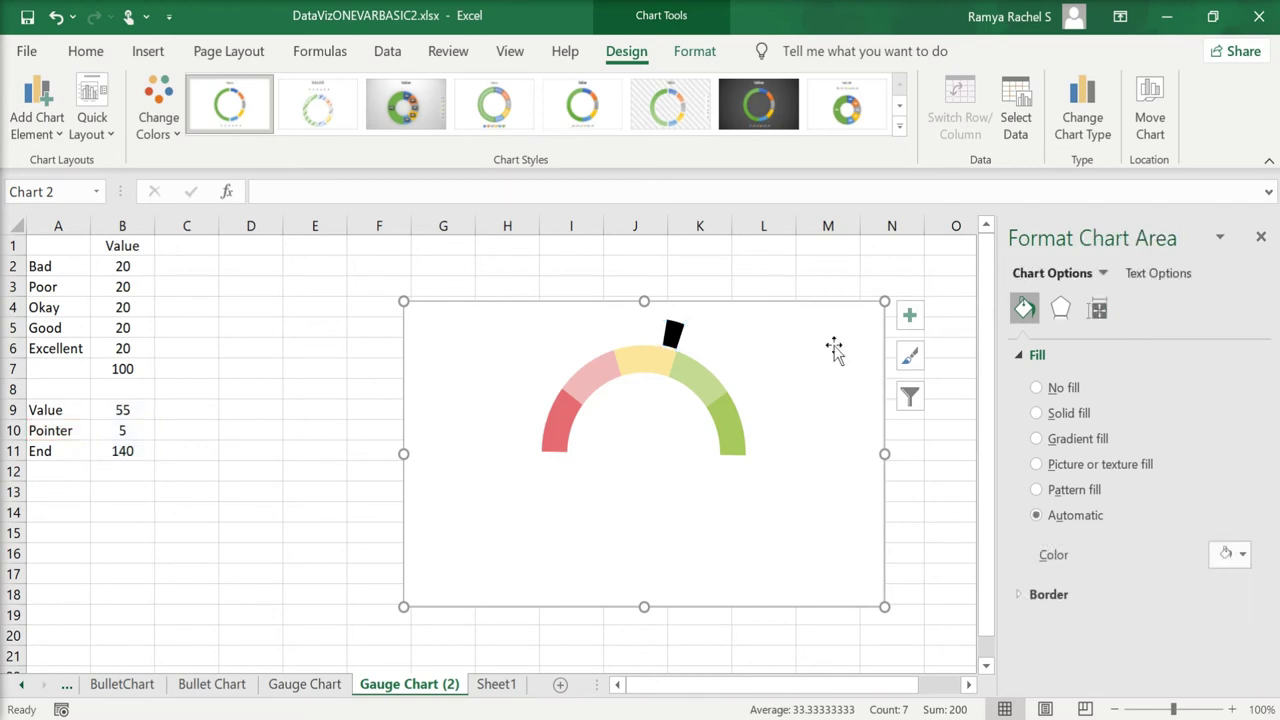
{"action": "left_click", "coordinate": [1263, 237]}
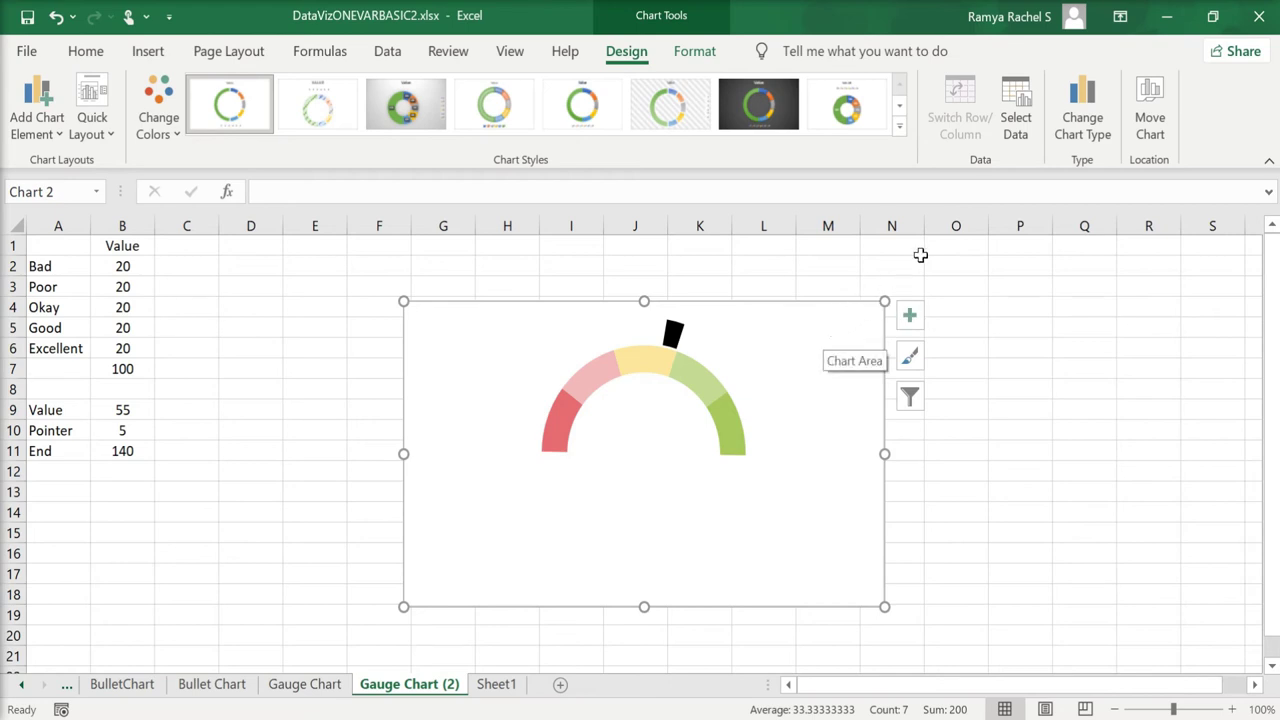
{"action": "left_click", "coordinate": [1085, 120]}
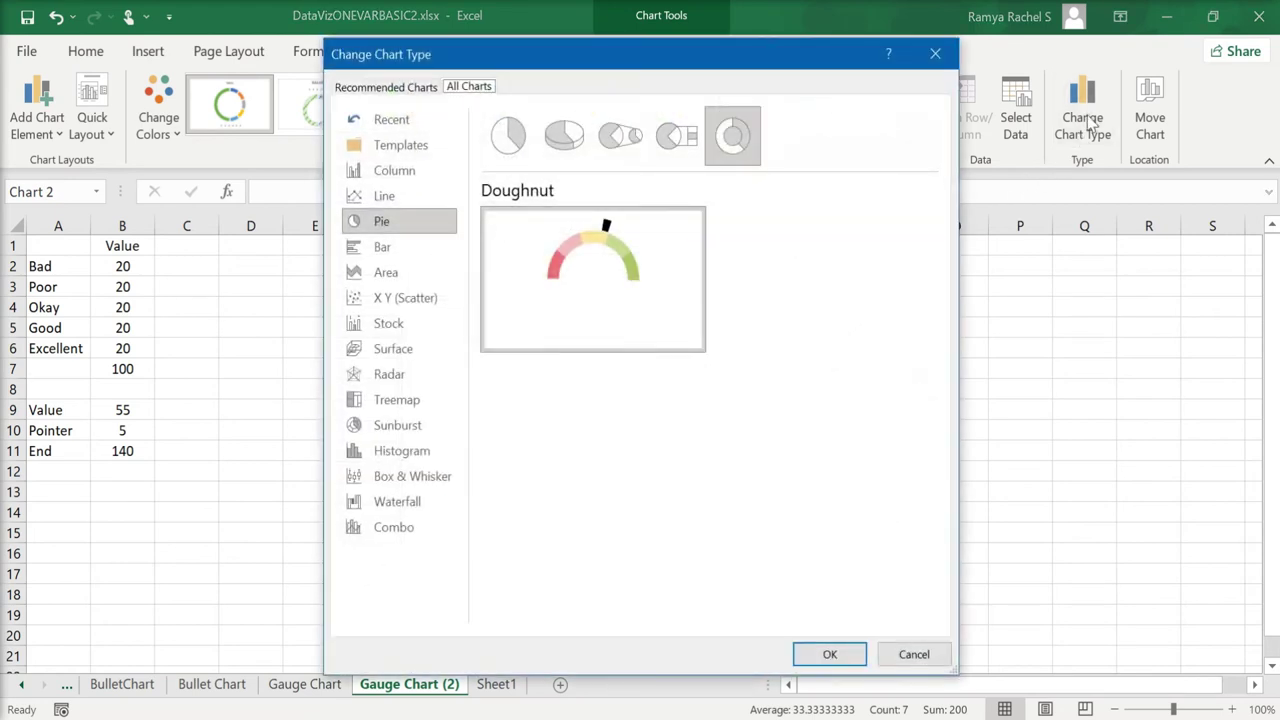
Step: Make a combo chart: Value as Doughnut, Pointer as Pie on the secondary axis
{"action": "left_click", "coordinate": [441, 528]}
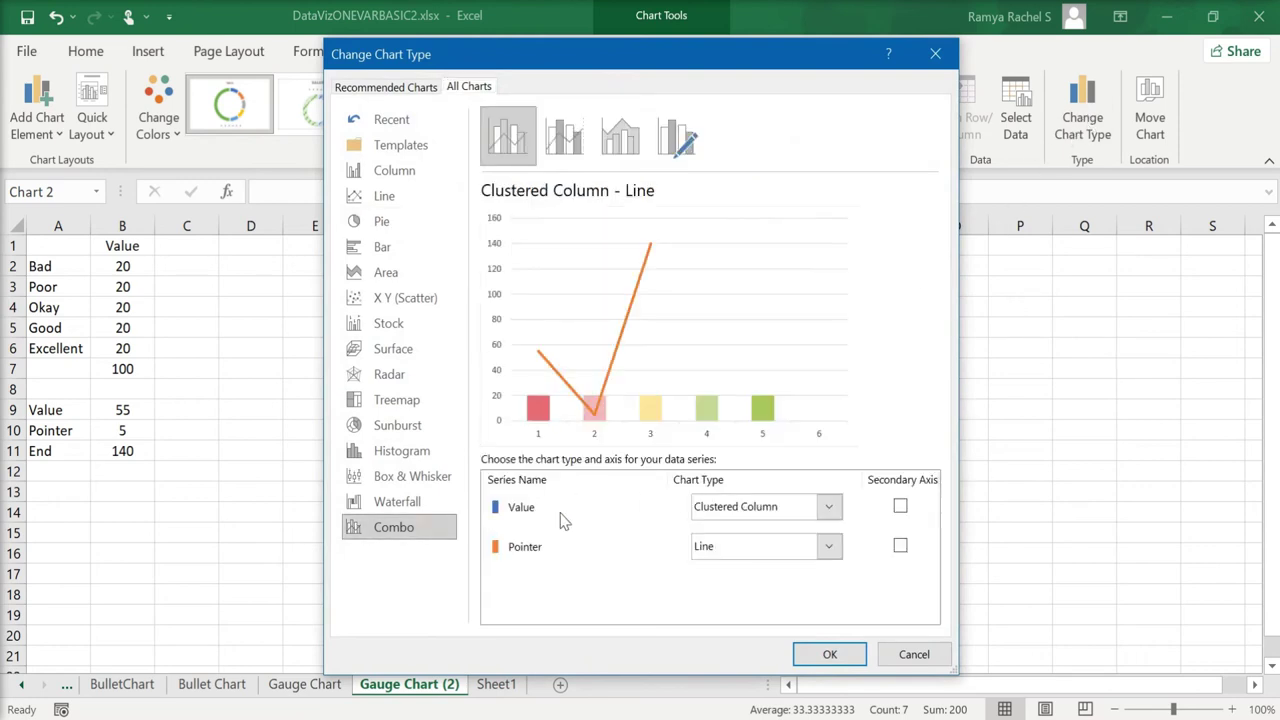
{"action": "left_click", "coordinate": [829, 507]}
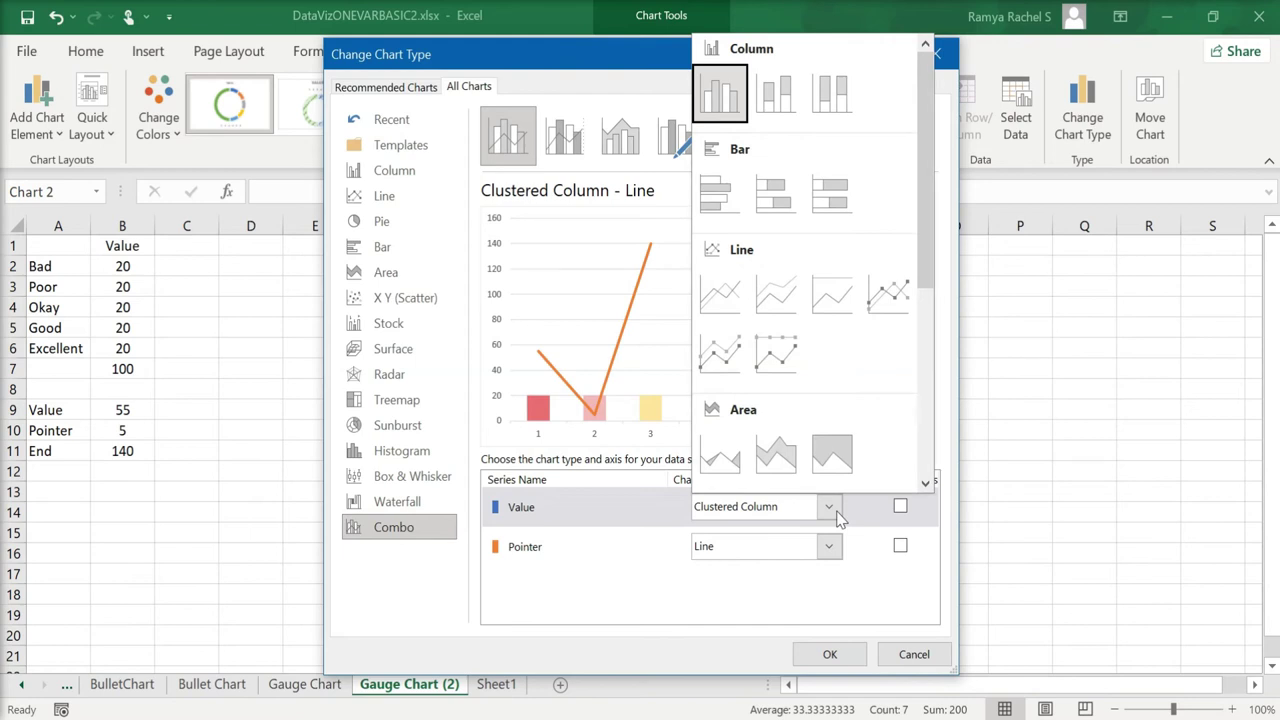
{"action": "left_click", "coordinate": [921, 441]}
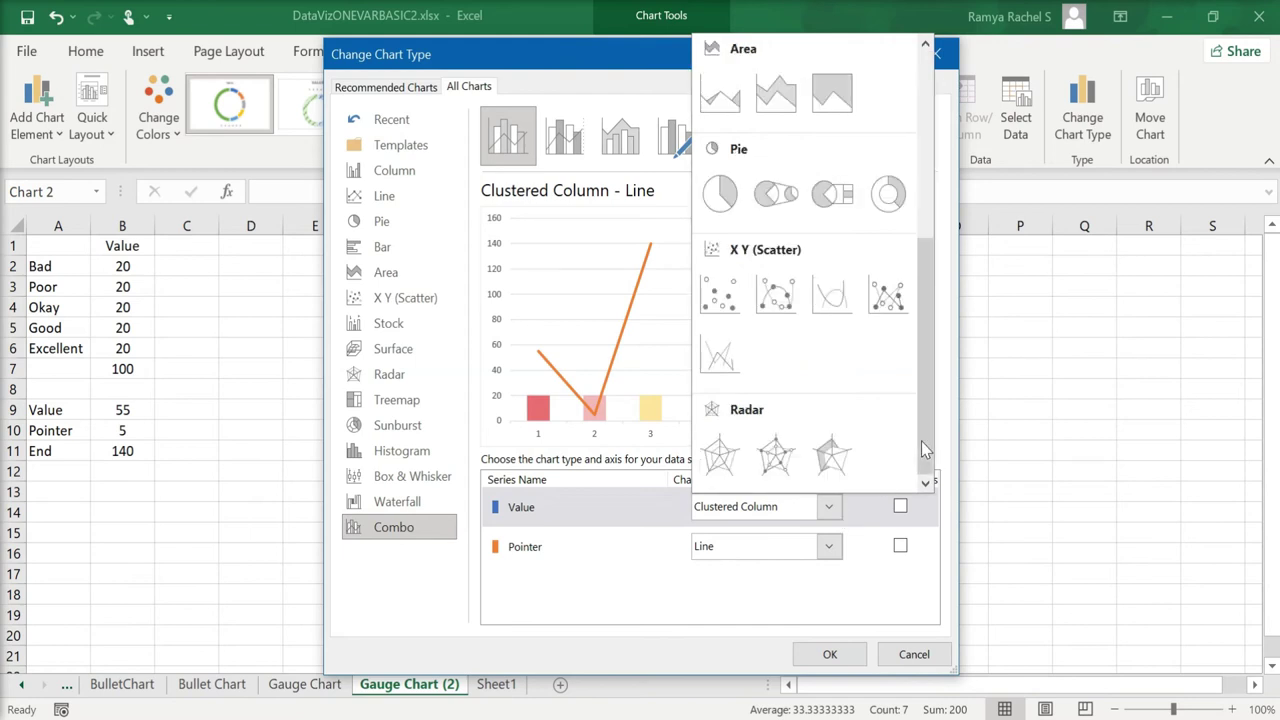
{"action": "left_click", "coordinate": [889, 200]}
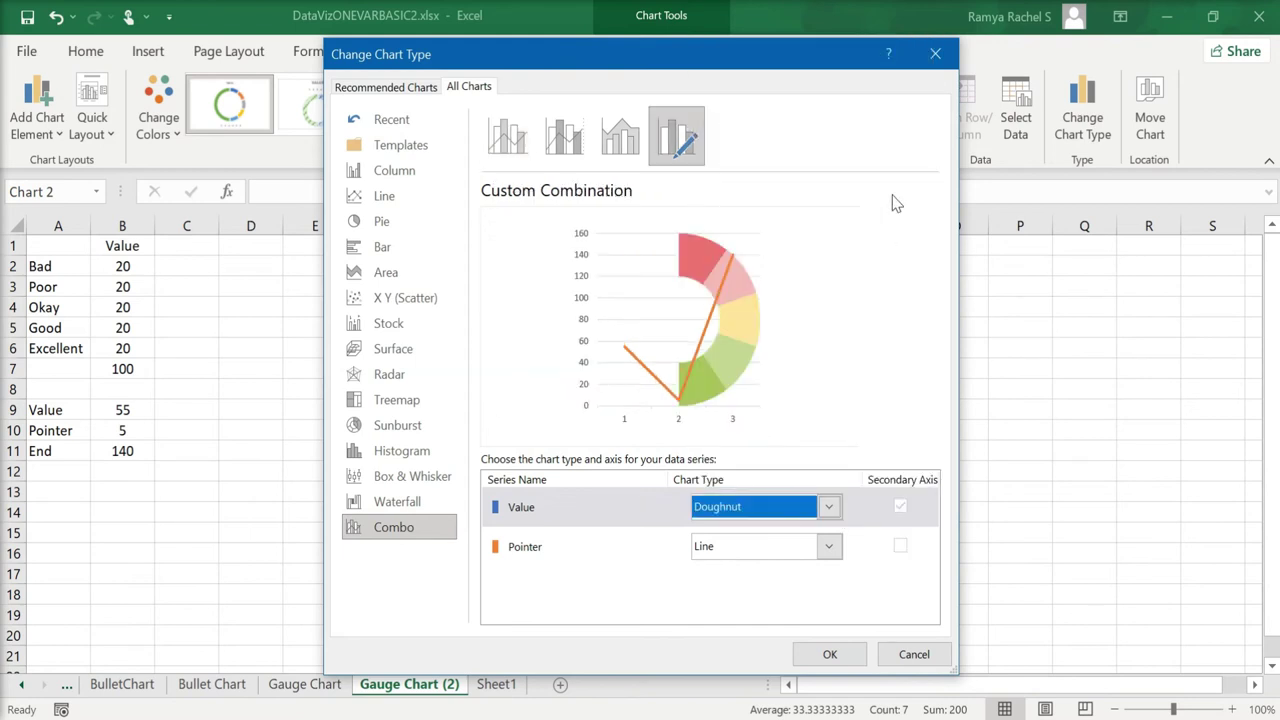
{"action": "left_click", "coordinate": [829, 547]}
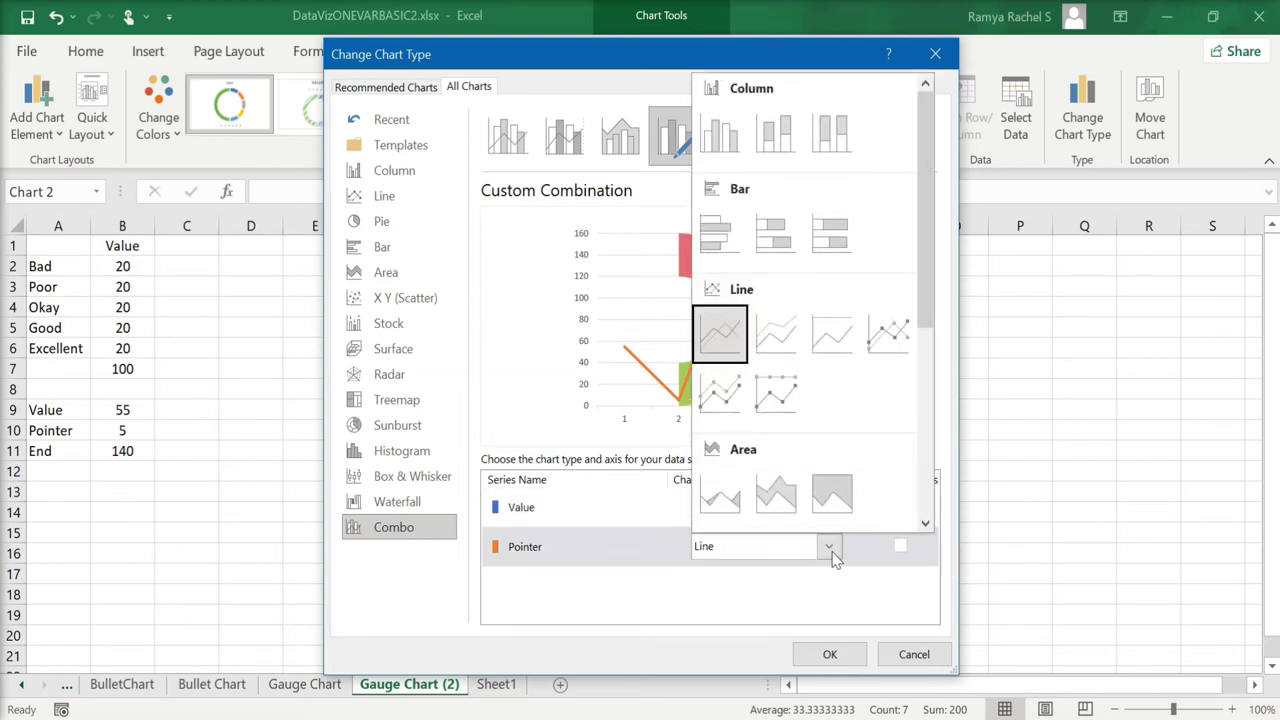
{"action": "left_click", "coordinate": [931, 449]}
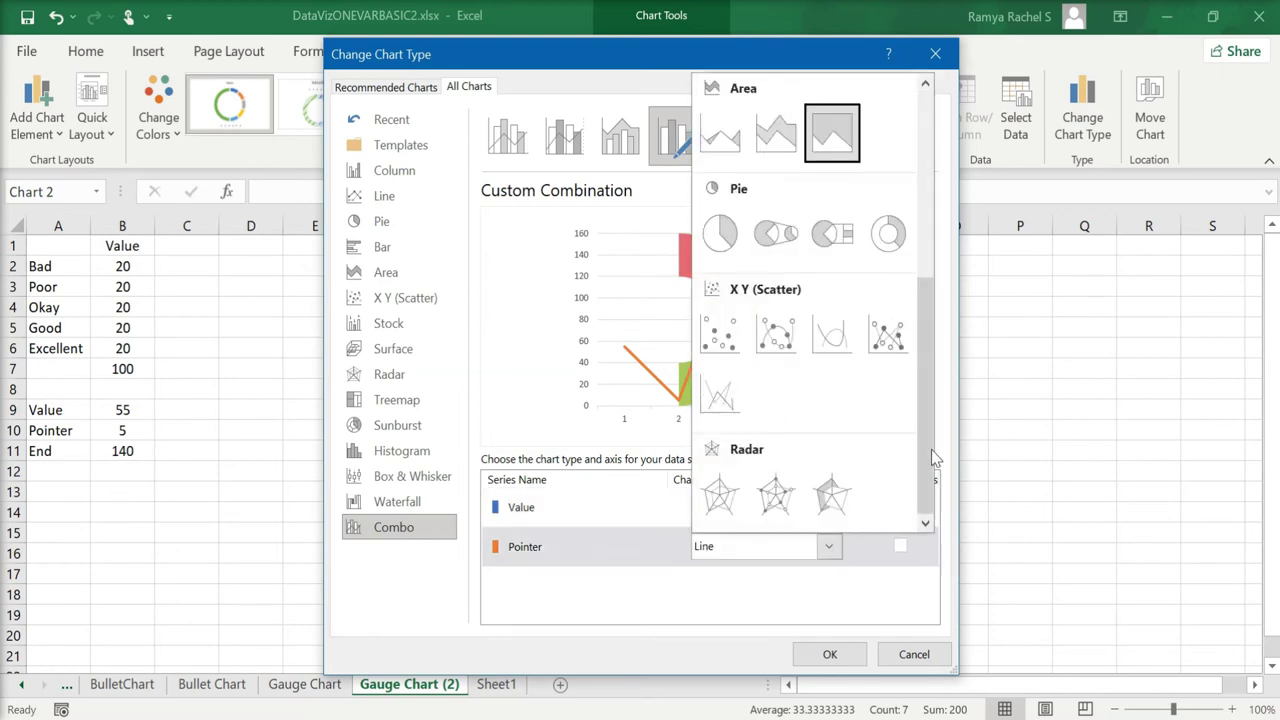
{"action": "left_click", "coordinate": [722, 236]}
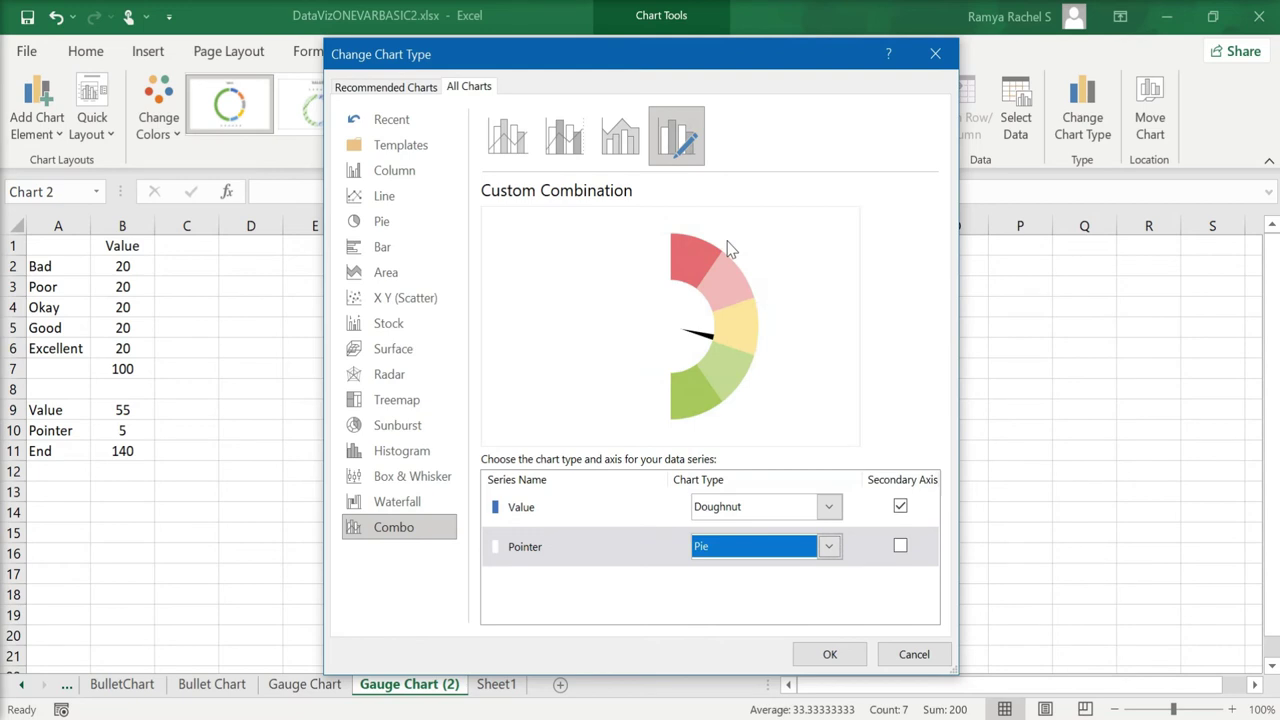
{"action": "left_click", "coordinate": [900, 507]}
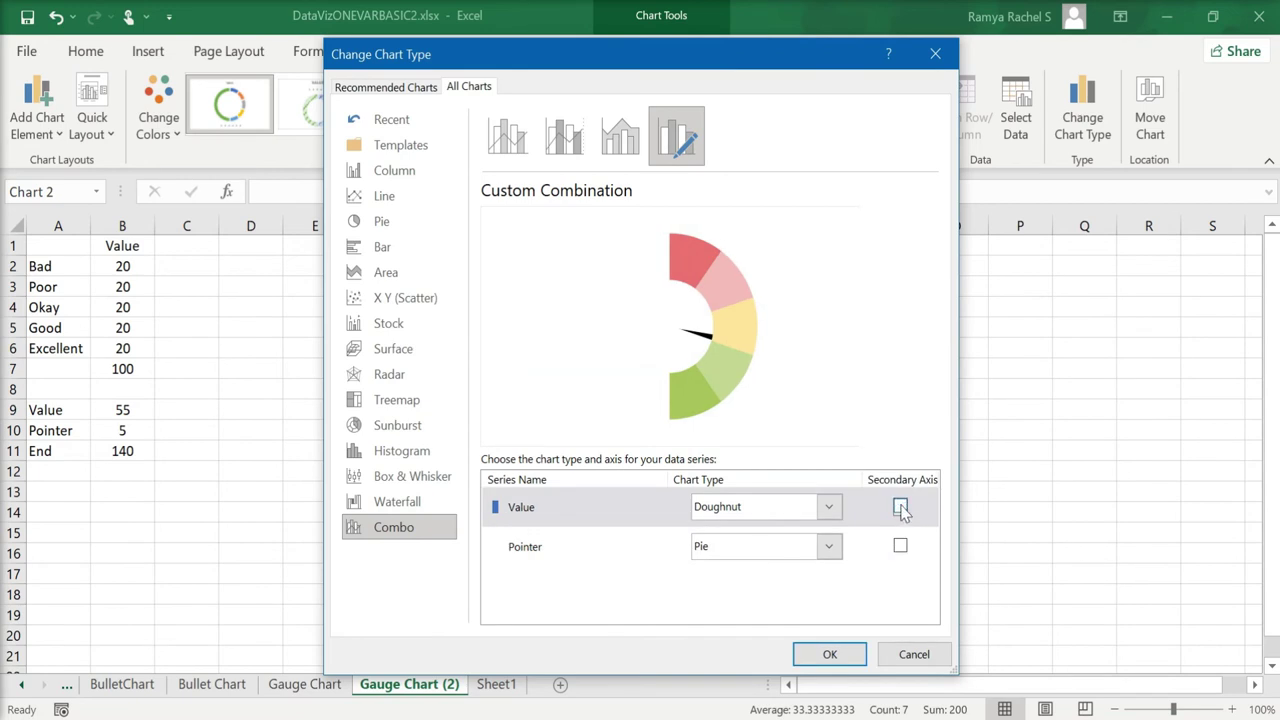
{"action": "left_click", "coordinate": [900, 546]}
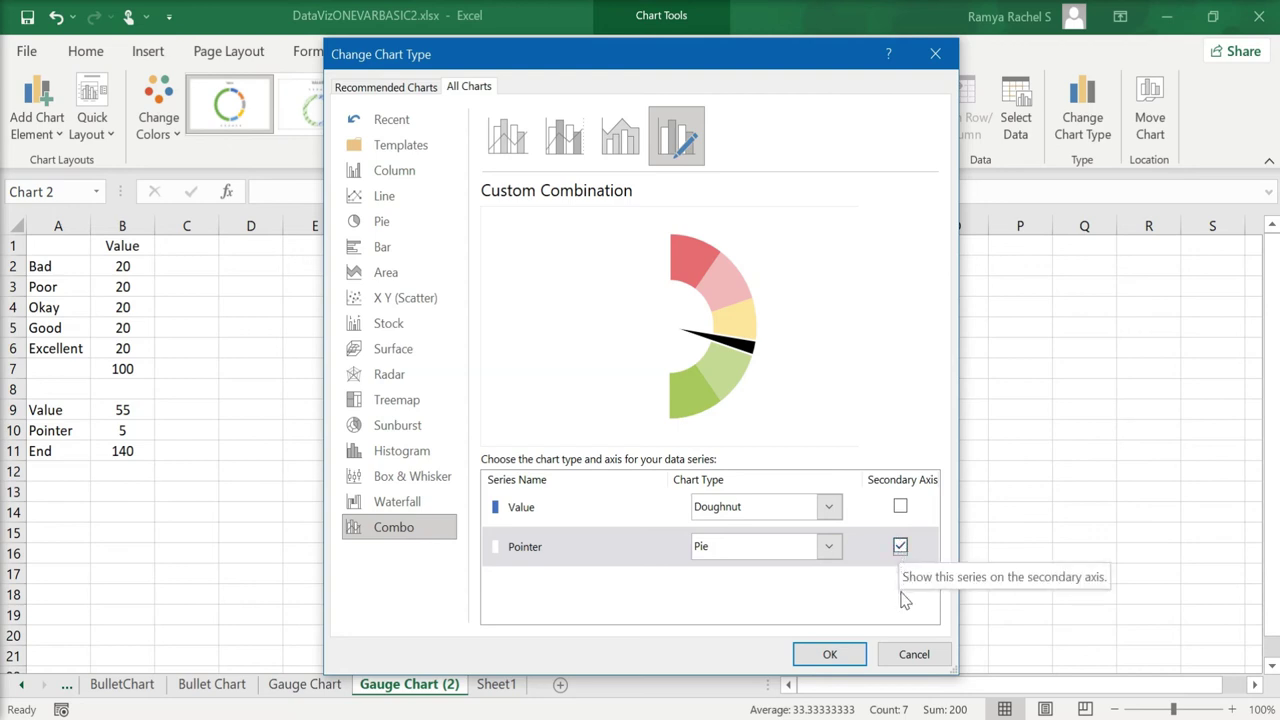
{"action": "left_click", "coordinate": [830, 654]}
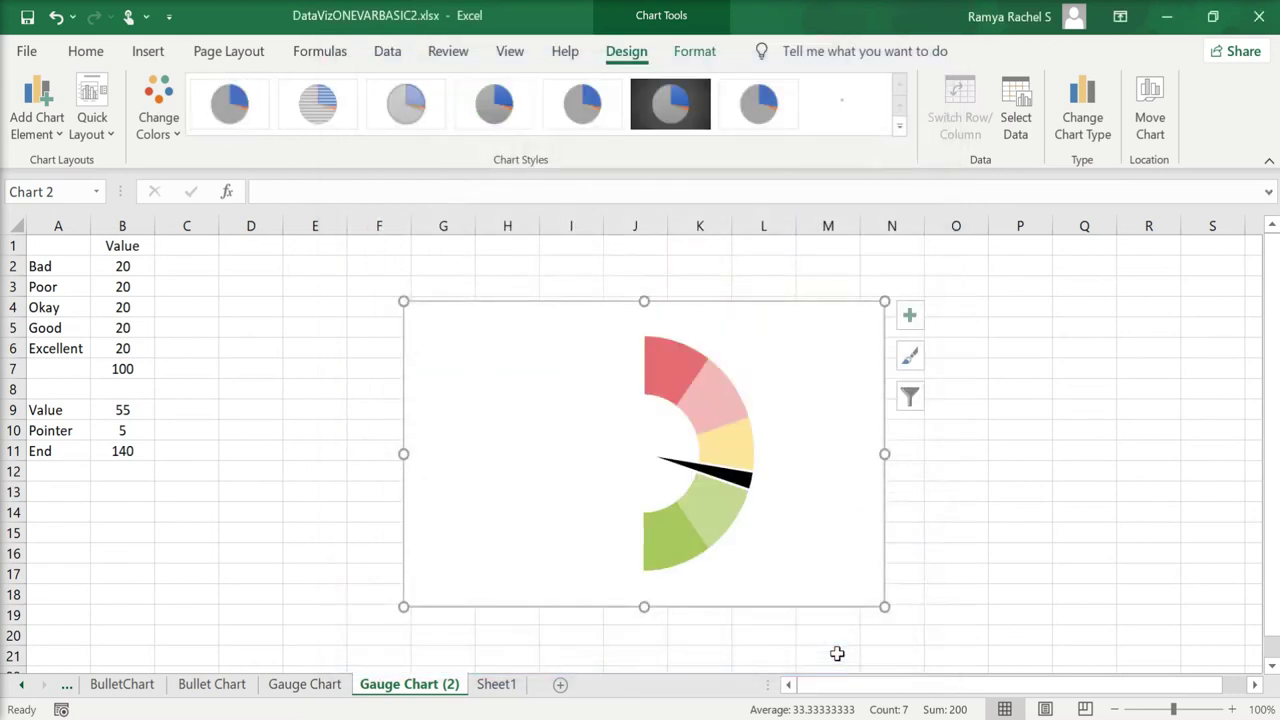
Step: Rotate the Value band doughnut's first slice to 271° so the bands form a top-half arc
{"action": "right_click", "coordinate": [776, 328]}
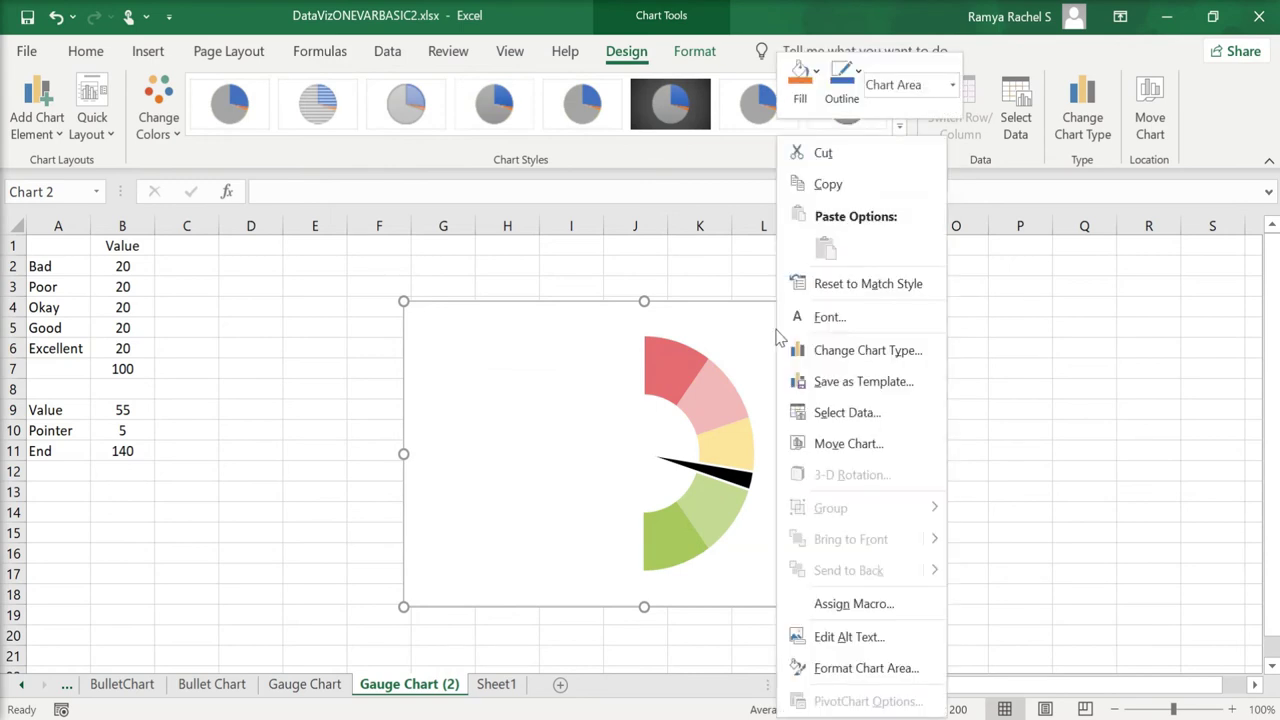
{"action": "left_click", "coordinate": [860, 668]}
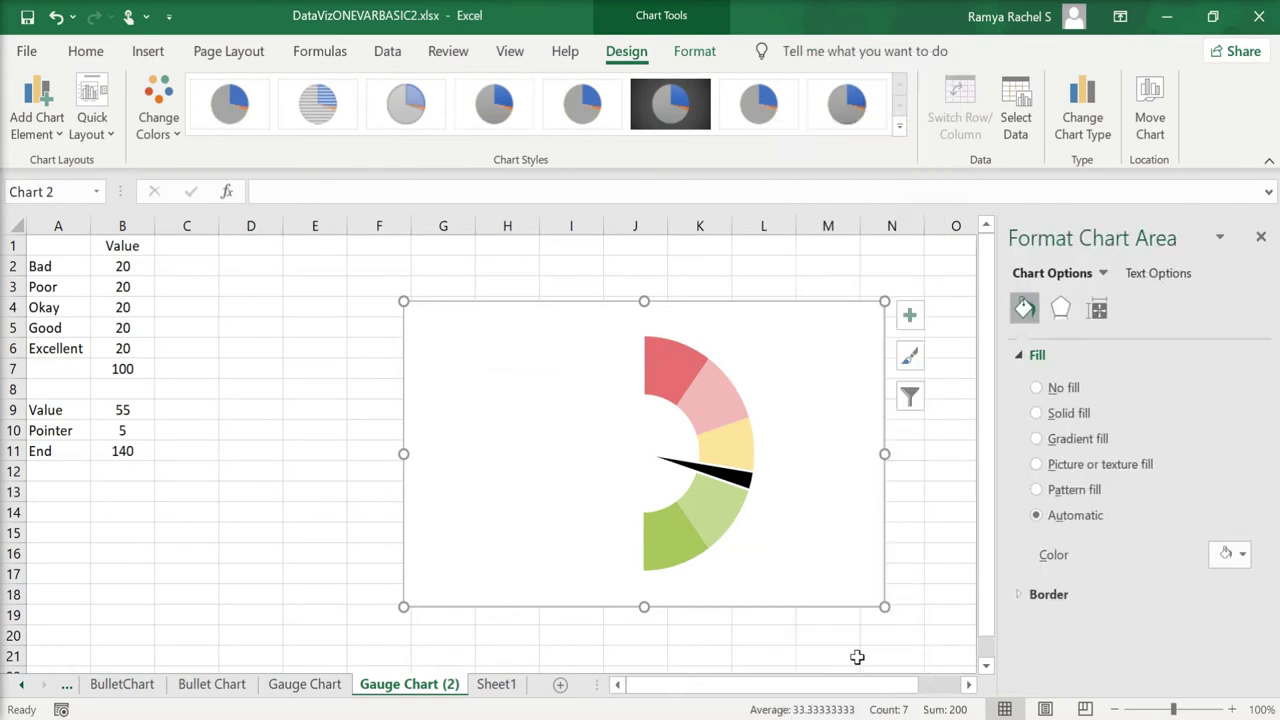
{"action": "left_click", "coordinate": [1102, 273]}
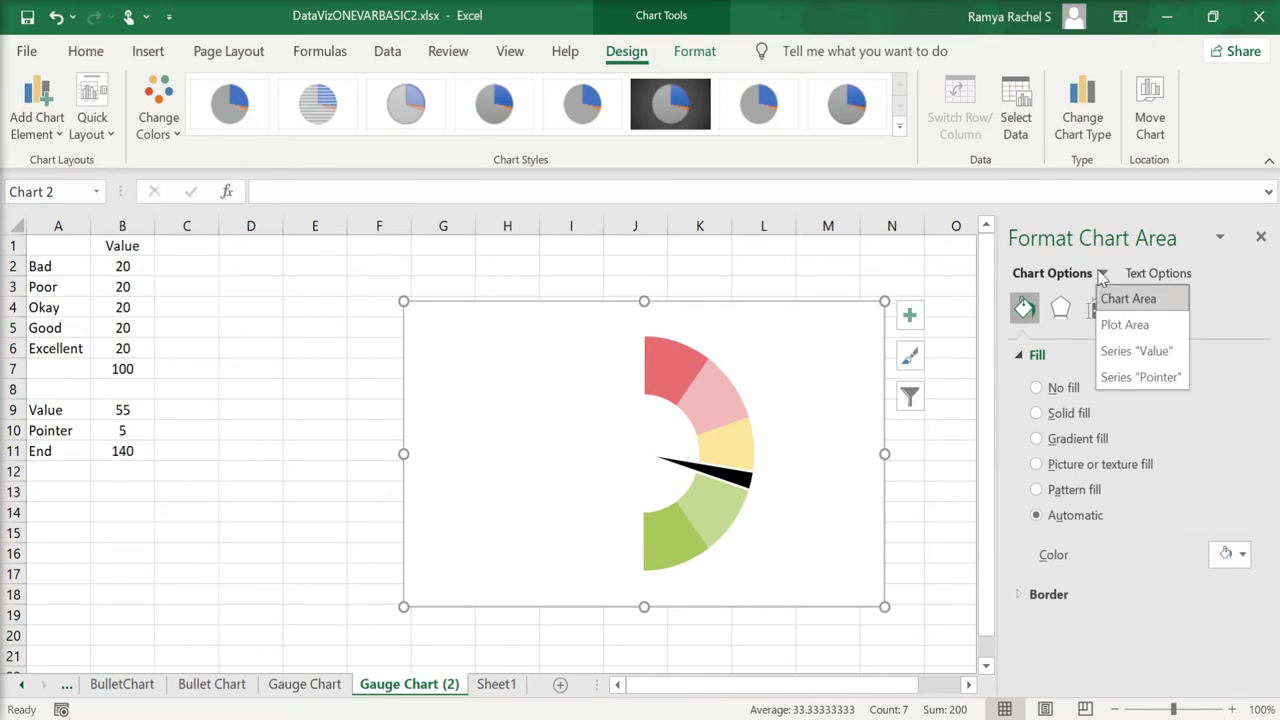
{"action": "left_click", "coordinate": [1124, 352]}
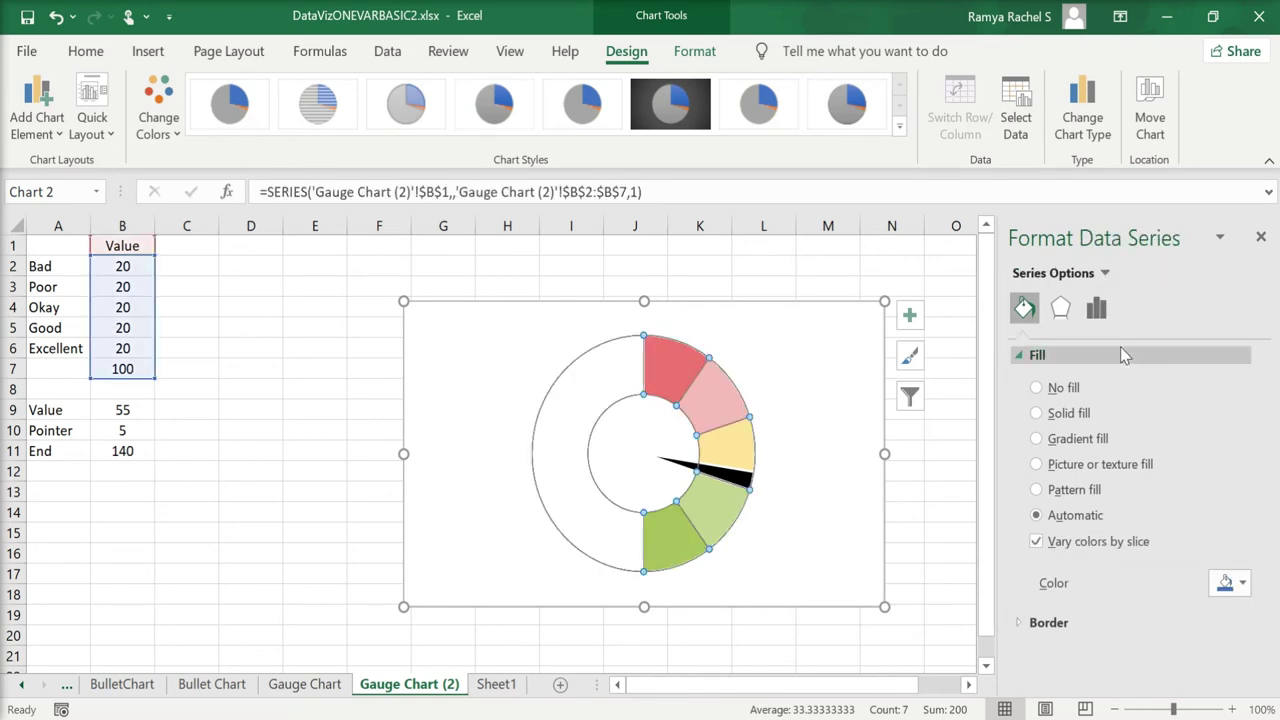
{"action": "left_click", "coordinate": [1097, 308]}
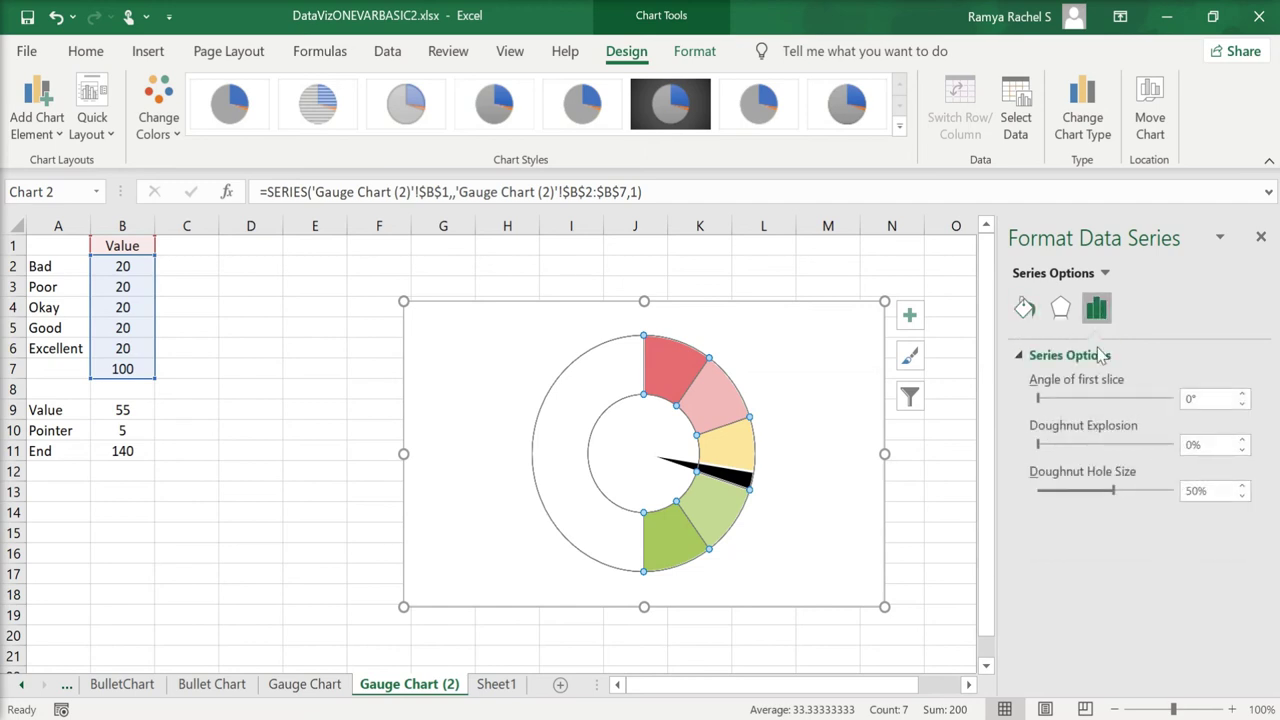
{"action": "left_click_drag", "start_coordinate": [1194, 399], "coordinate": [1186, 401]}
{"action": "key", "text": "Return"}
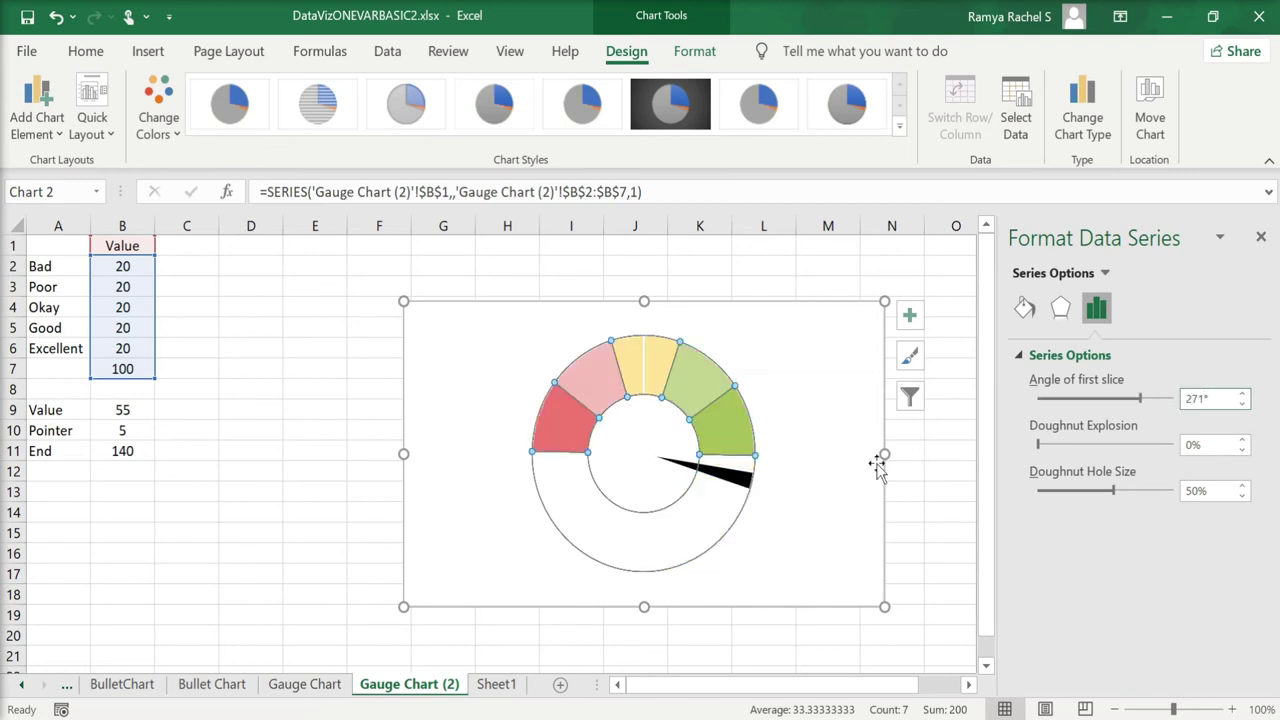
Step: Set the black Pointer slice's first-slice angle to 271° so the needle points up
{"action": "left_click", "coordinate": [738, 476]}
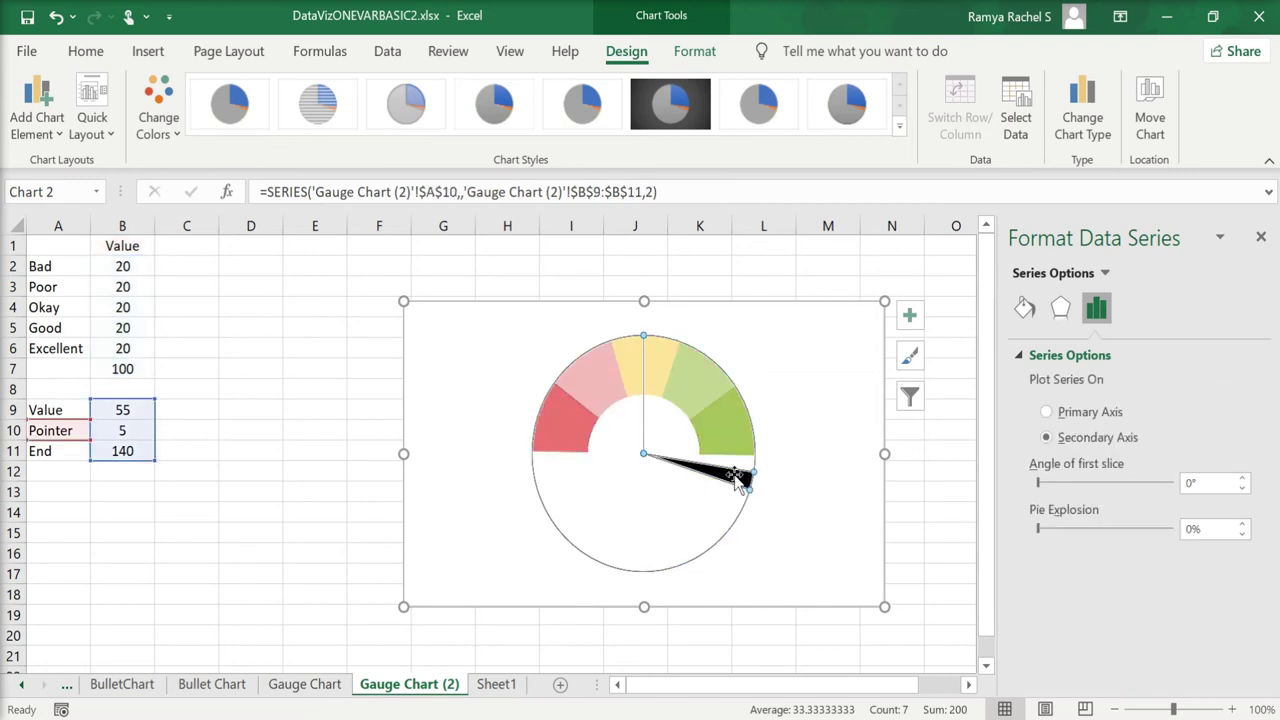
{"action": "left_click", "coordinate": [1206, 483]}
{"action": "type", "text": "271"}
{"action": "key", "text": "Return"}
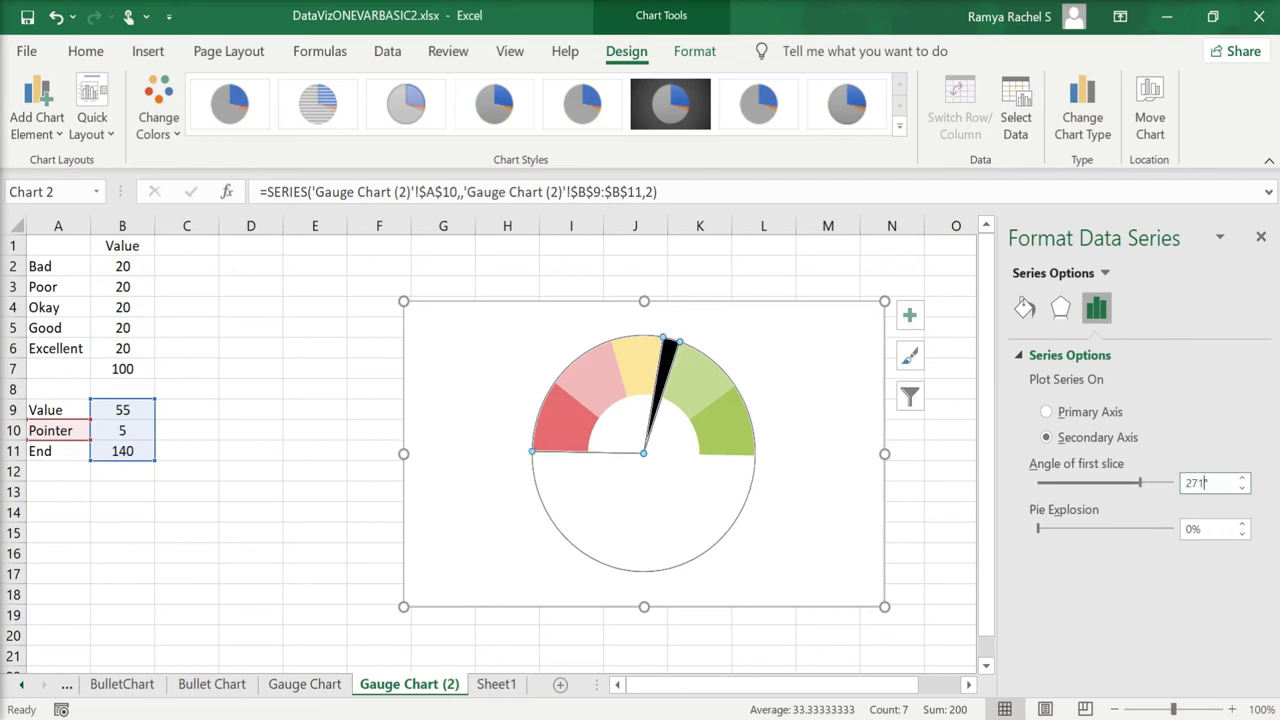
{"action": "left_click", "coordinate": [820, 503]}
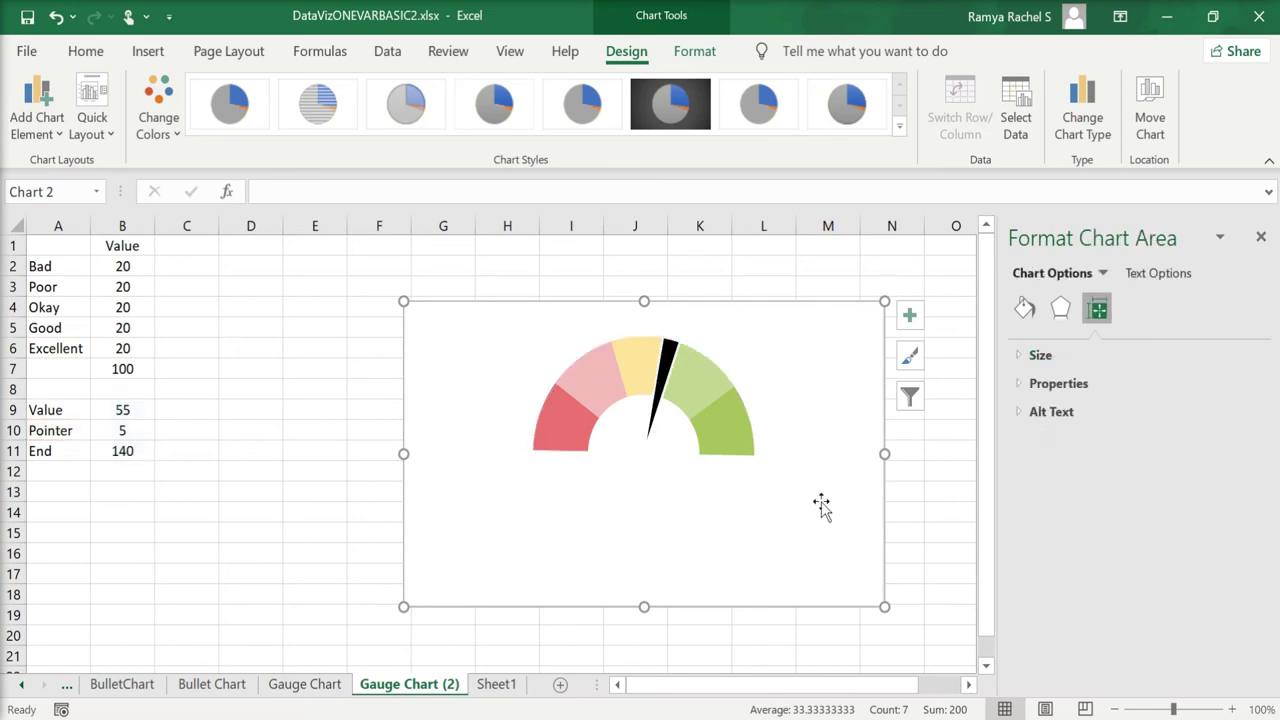
Step: Review the pointer series' Fill & Line border settings, then select Pointer cell B10
{"action": "left_click", "coordinate": [668, 362]}
{"action": "left_click", "coordinate": [1024, 308]}
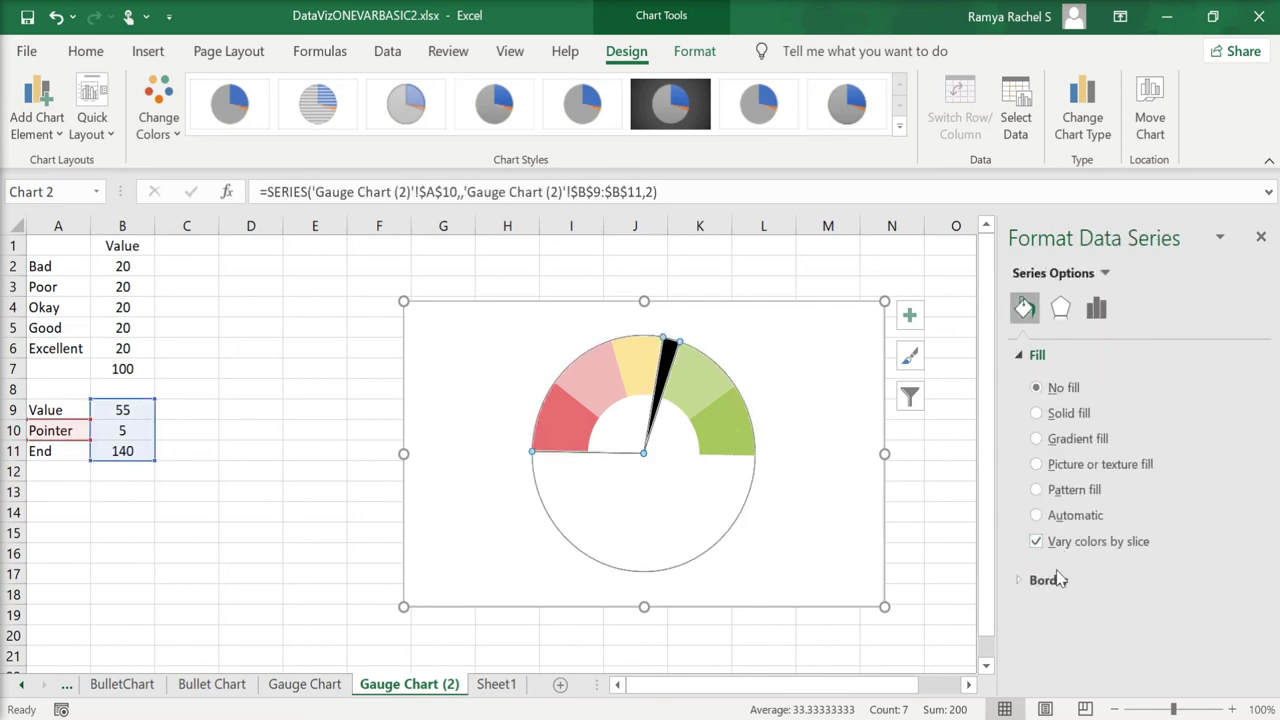
{"action": "left_click", "coordinate": [1050, 580]}
{"action": "left_click", "coordinate": [862, 478]}
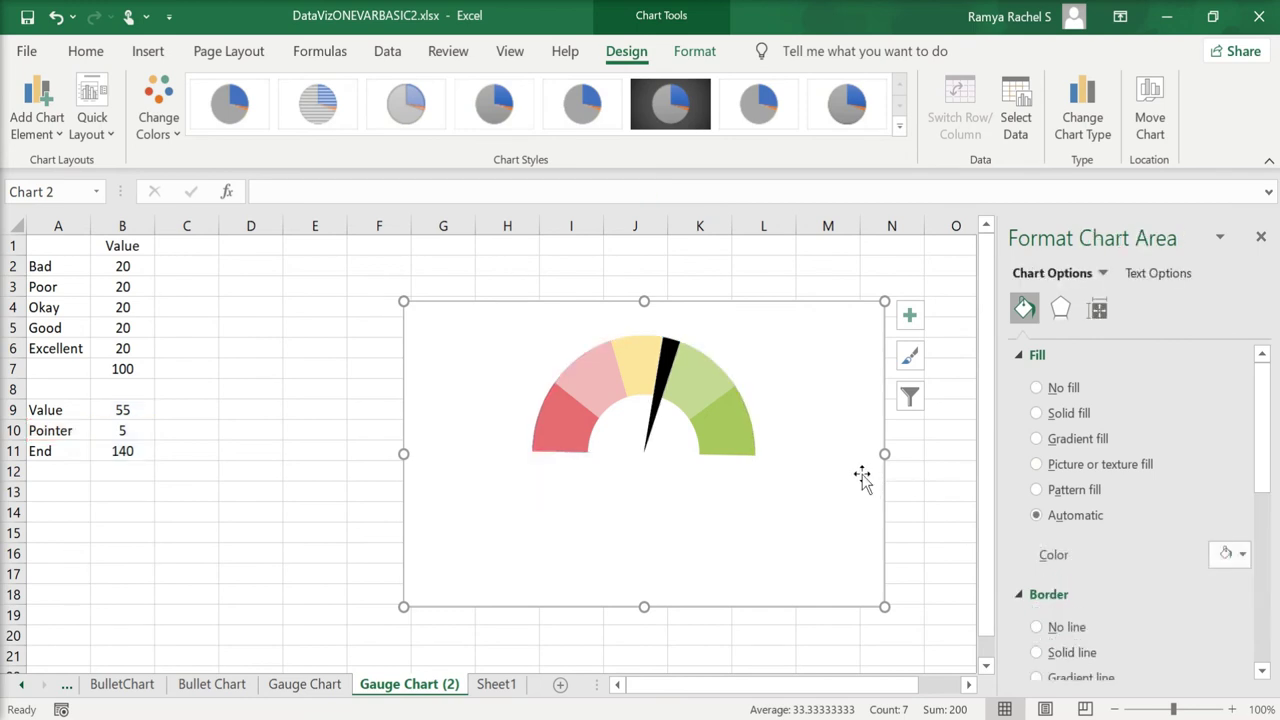
{"action": "left_click", "coordinate": [128, 430]}
Step: Try Pointer values 1, 2 and 3 in B10, leaving 3 for a wider needle
{"action": "type", "text": "1"}
{"action": "key", "text": "Return"}
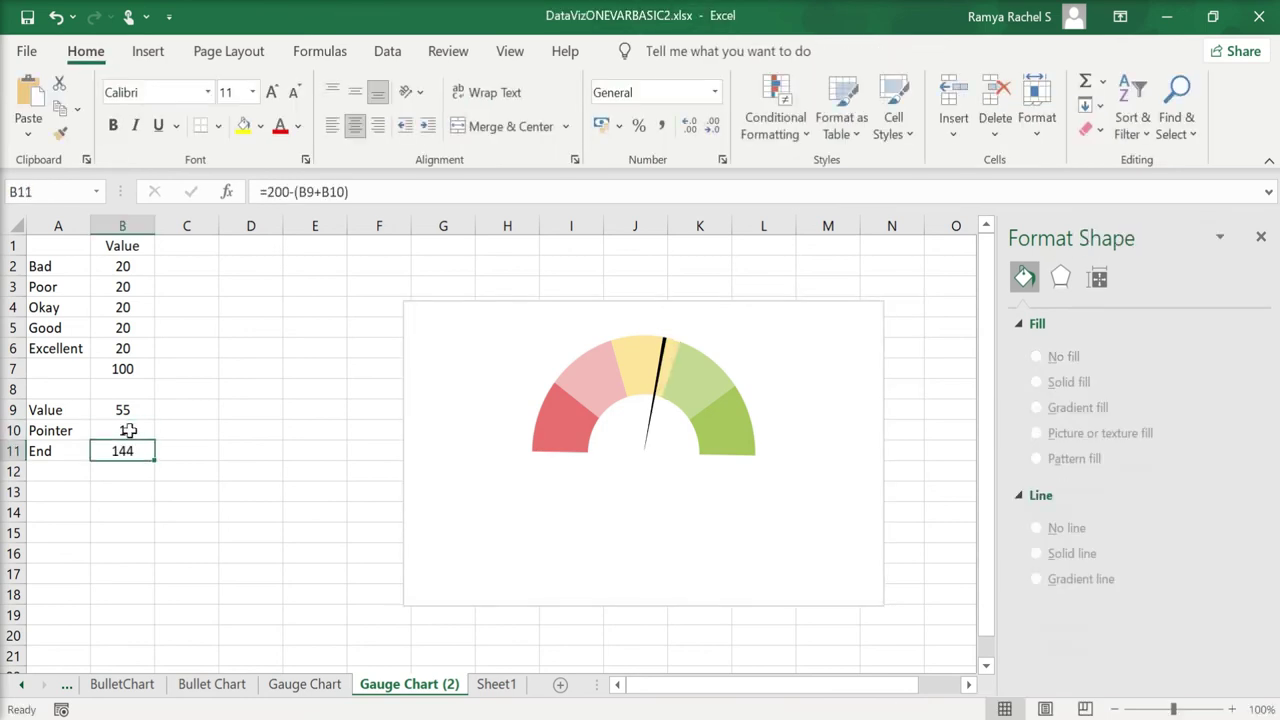
{"action": "left_click", "coordinate": [128, 430]}
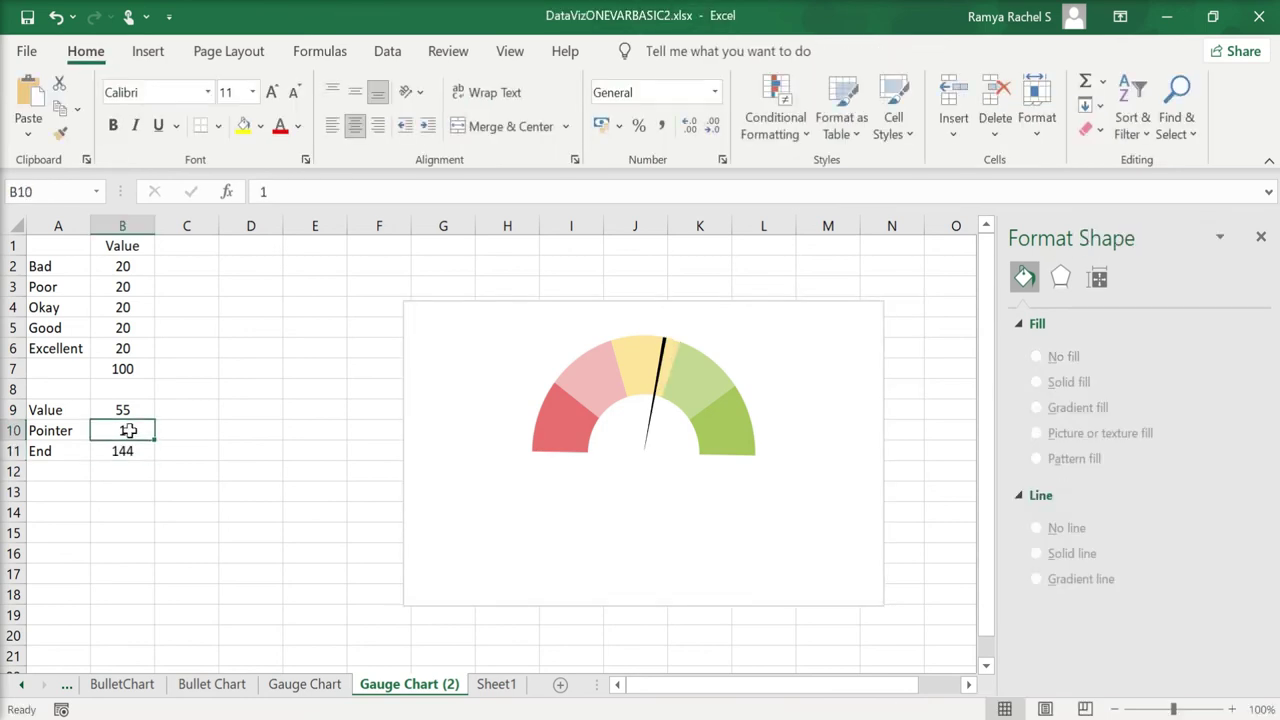
{"action": "type", "text": "2"}
{"action": "key", "text": "Return"}
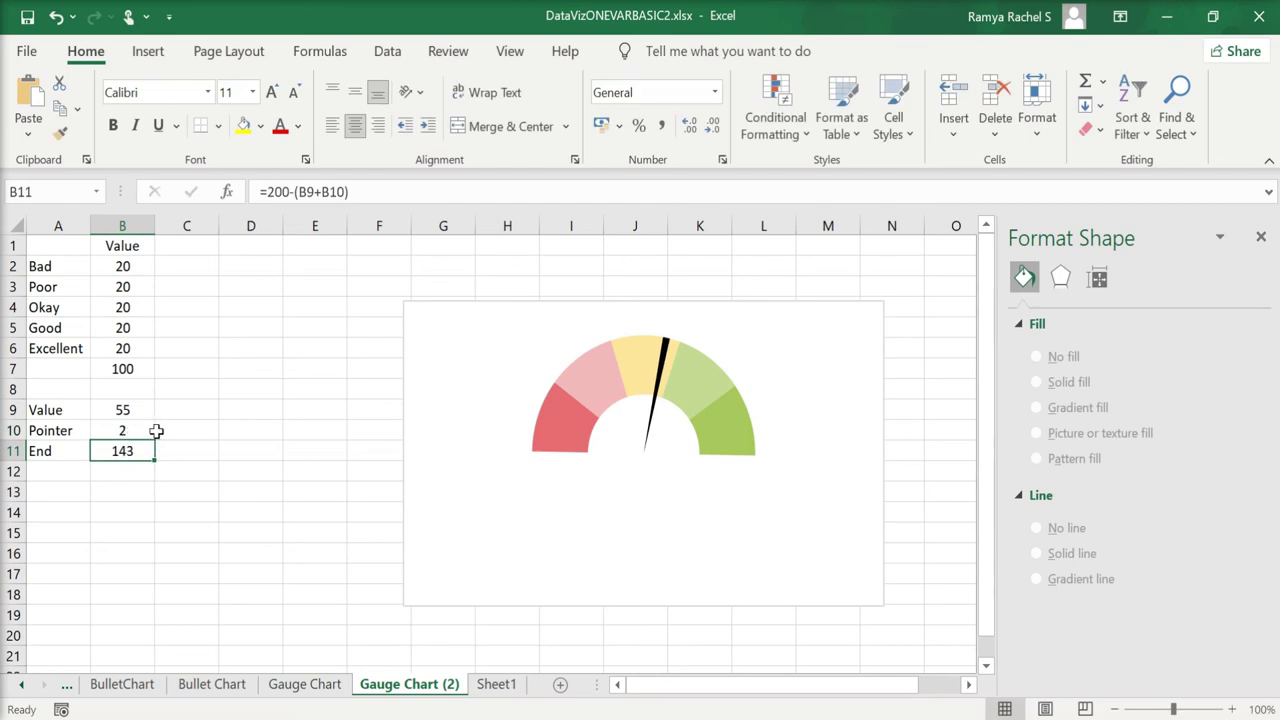
{"action": "left_click", "coordinate": [140, 430]}
{"action": "type", "text": "3"}
{"action": "key", "text": "Return"}
Step: Test Values 75, 85, 33 and 3 in B9, then restore 55
{"action": "left_click", "coordinate": [139, 407]}
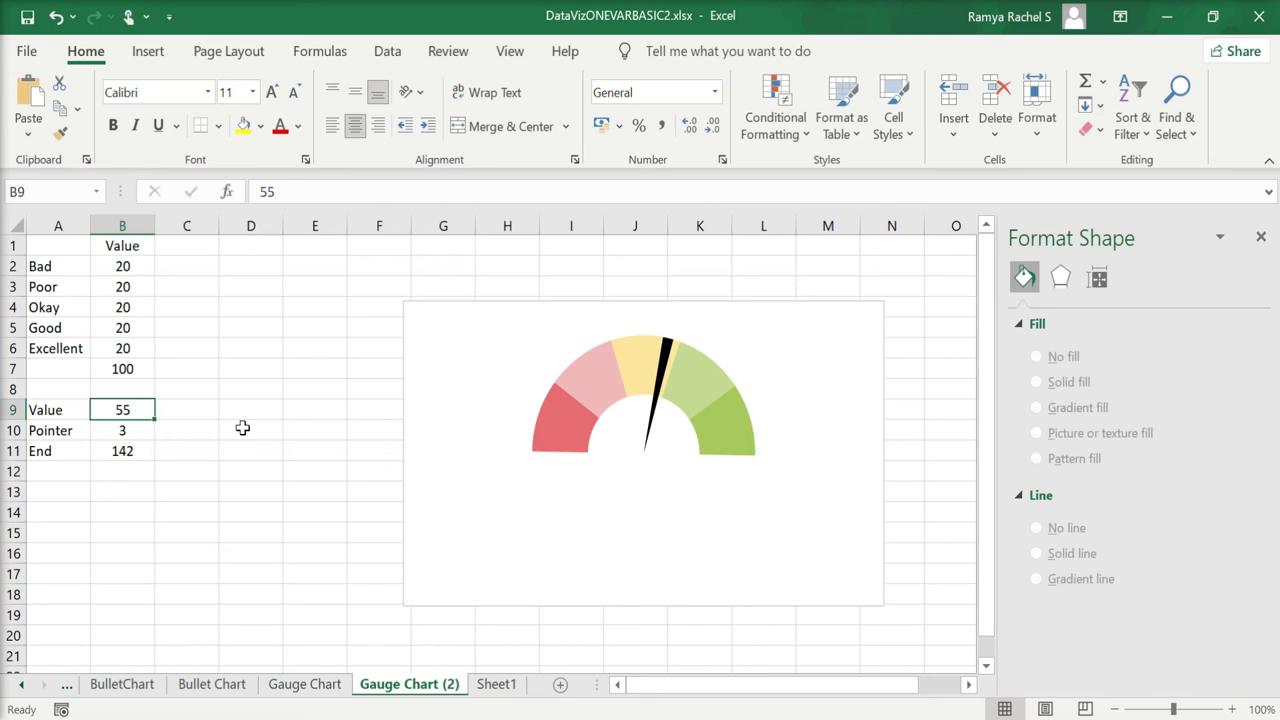
{"action": "type", "text": "75"}
{"action": "key", "text": "Return"}
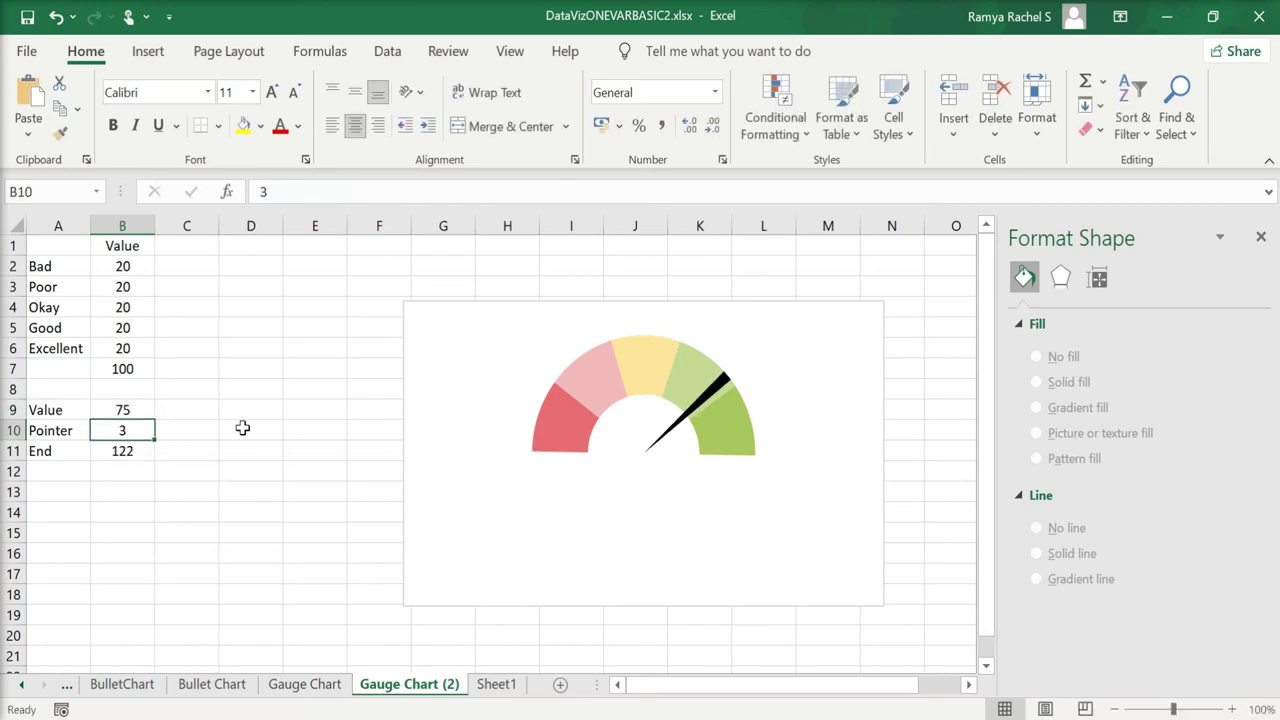
{"action": "key", "text": "Up"}
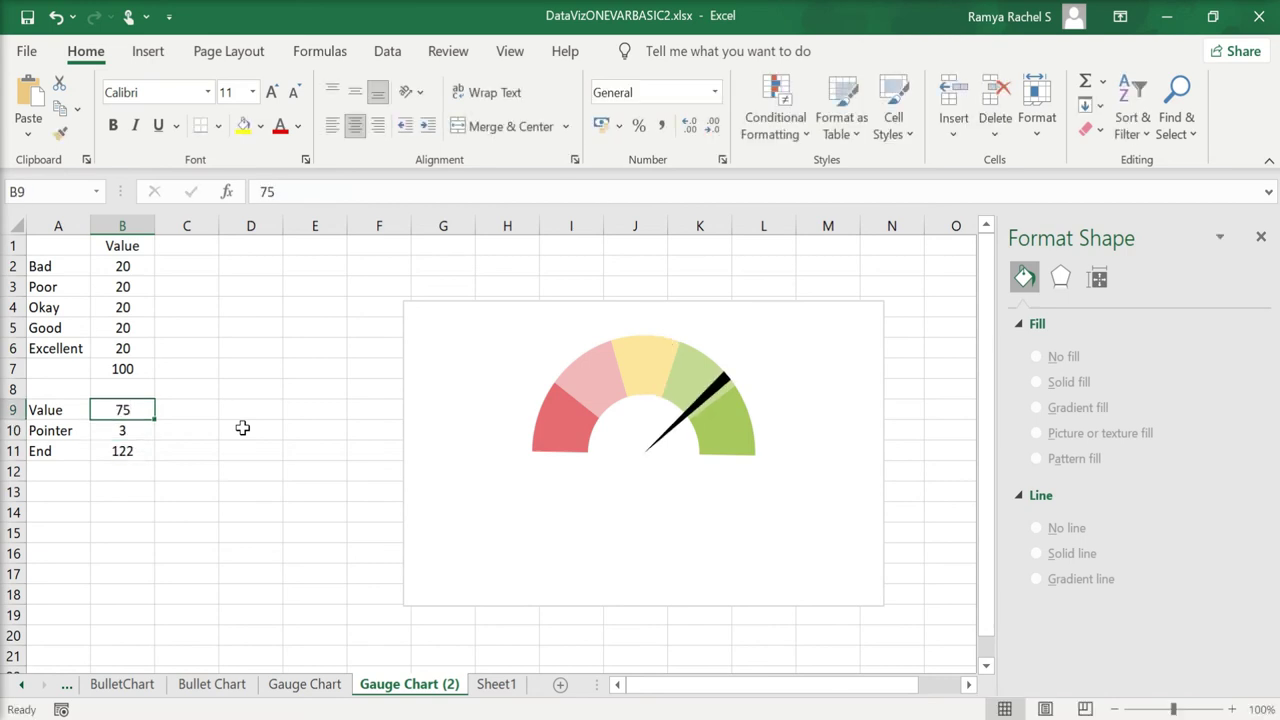
{"action": "type", "text": "85"}
{"action": "key", "text": "Return"}
{"action": "key", "text": "Up"}
{"action": "type", "text": "33"}
{"action": "key", "text": "Return"}
{"action": "key", "text": "Up"}
{"action": "type", "text": "3"}
{"action": "key", "text": "Return"}
{"action": "key", "text": "Up"}
{"action": "type", "text": "55"}
{"action": "key", "text": "Return"}
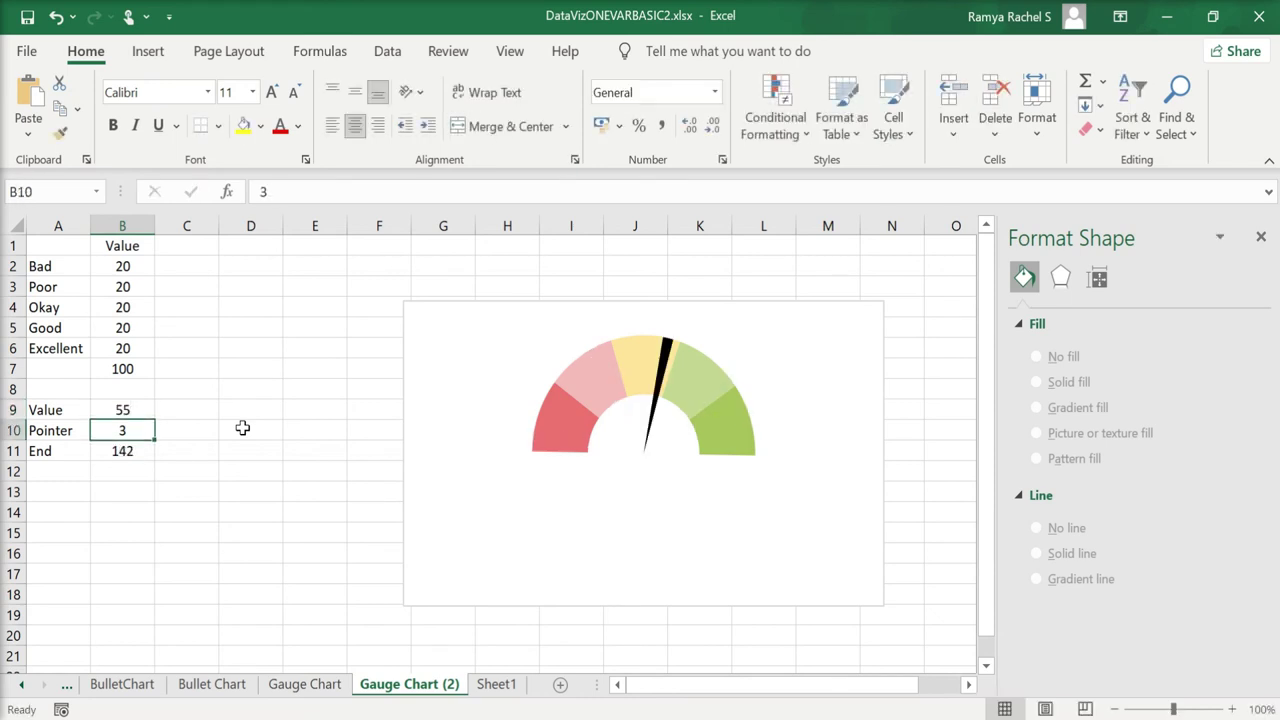
Step: Move the gauge chart further left and add a chart title
{"action": "left_click", "coordinate": [790, 374]}
{"action": "left_click_drag", "start_coordinate": [790, 374], "coordinate": [606, 371]}
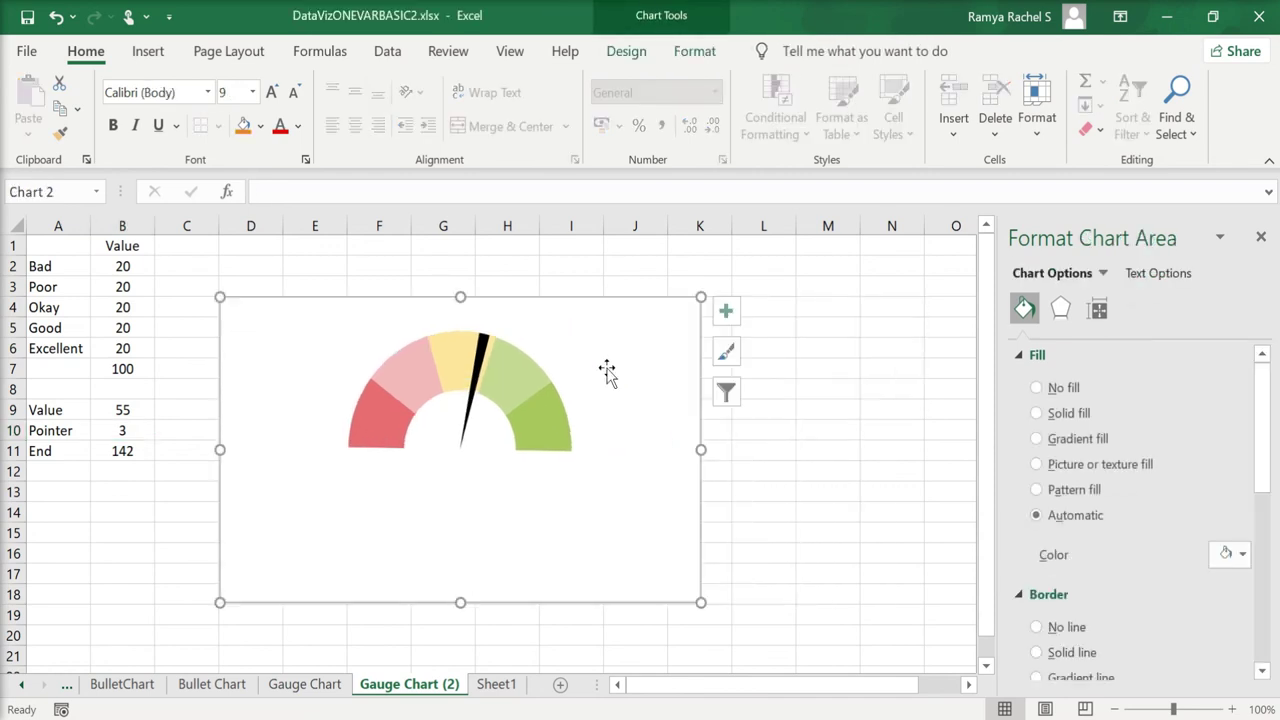
{"action": "left_click", "coordinate": [730, 310]}
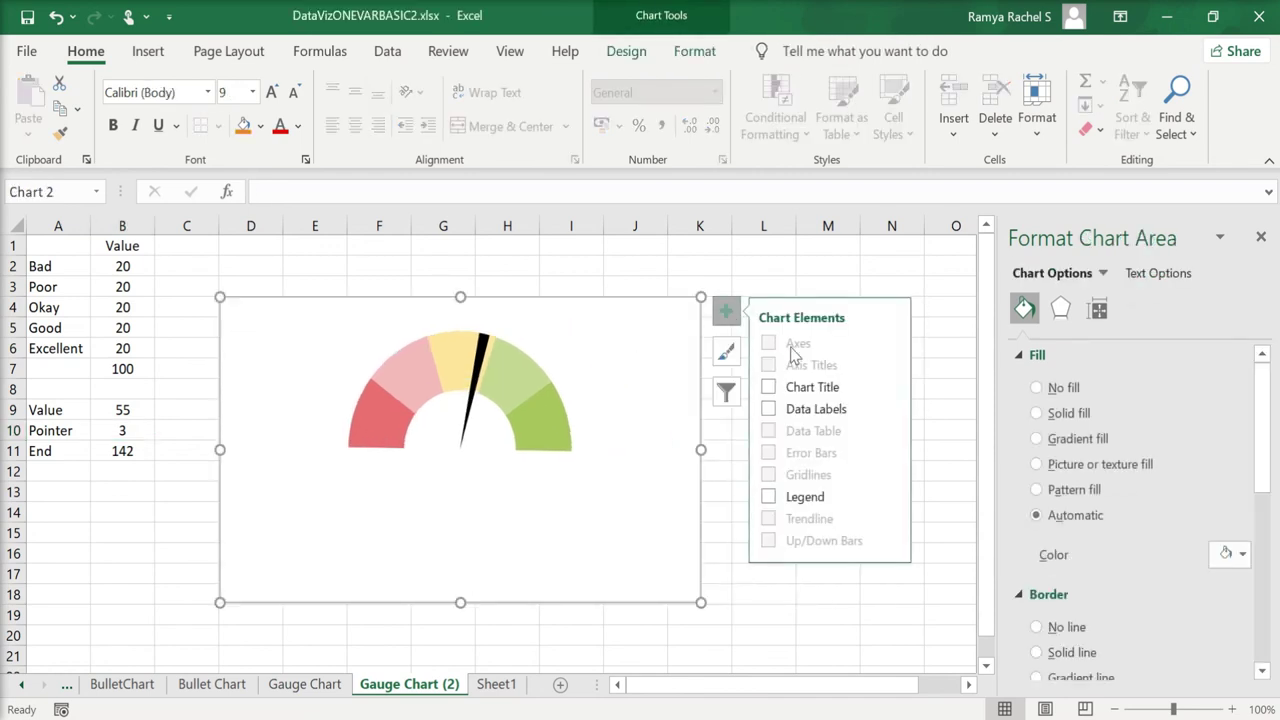
{"action": "left_click", "coordinate": [776, 389]}
Step: Add a Best Fit data label to the needle slice
{"action": "left_click", "coordinate": [478, 398]}
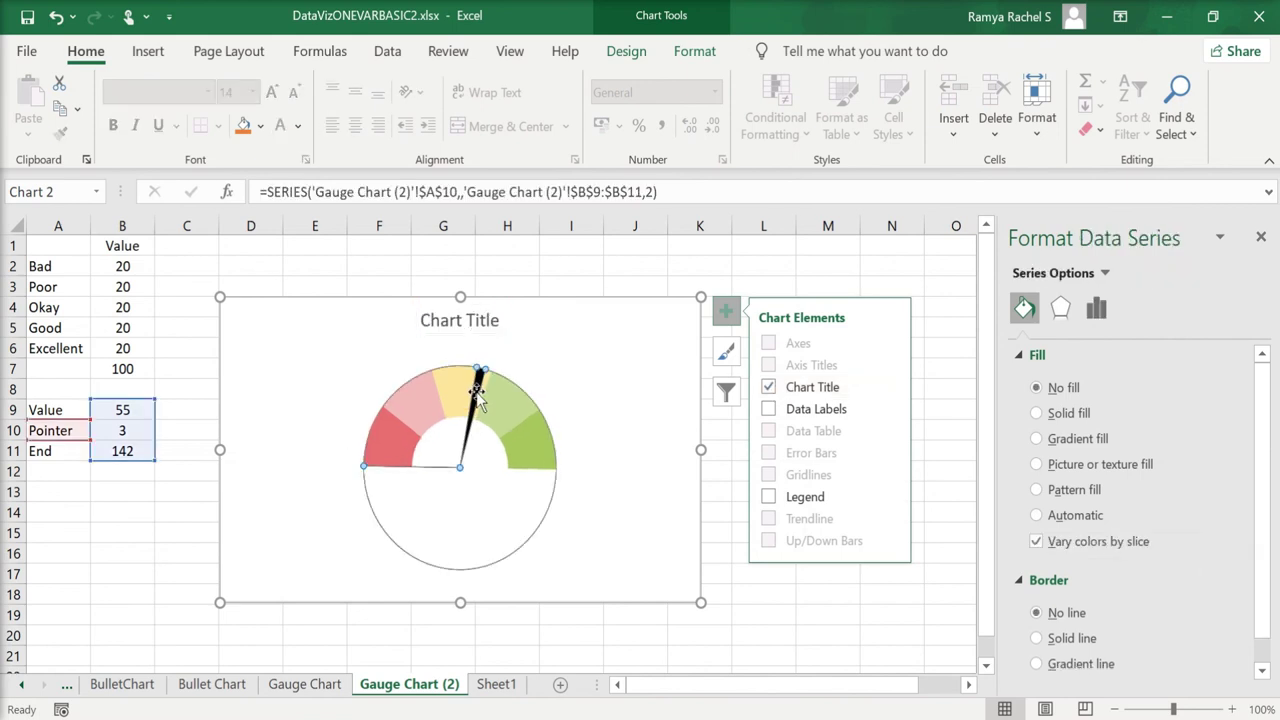
{"action": "left_click", "coordinate": [478, 396]}
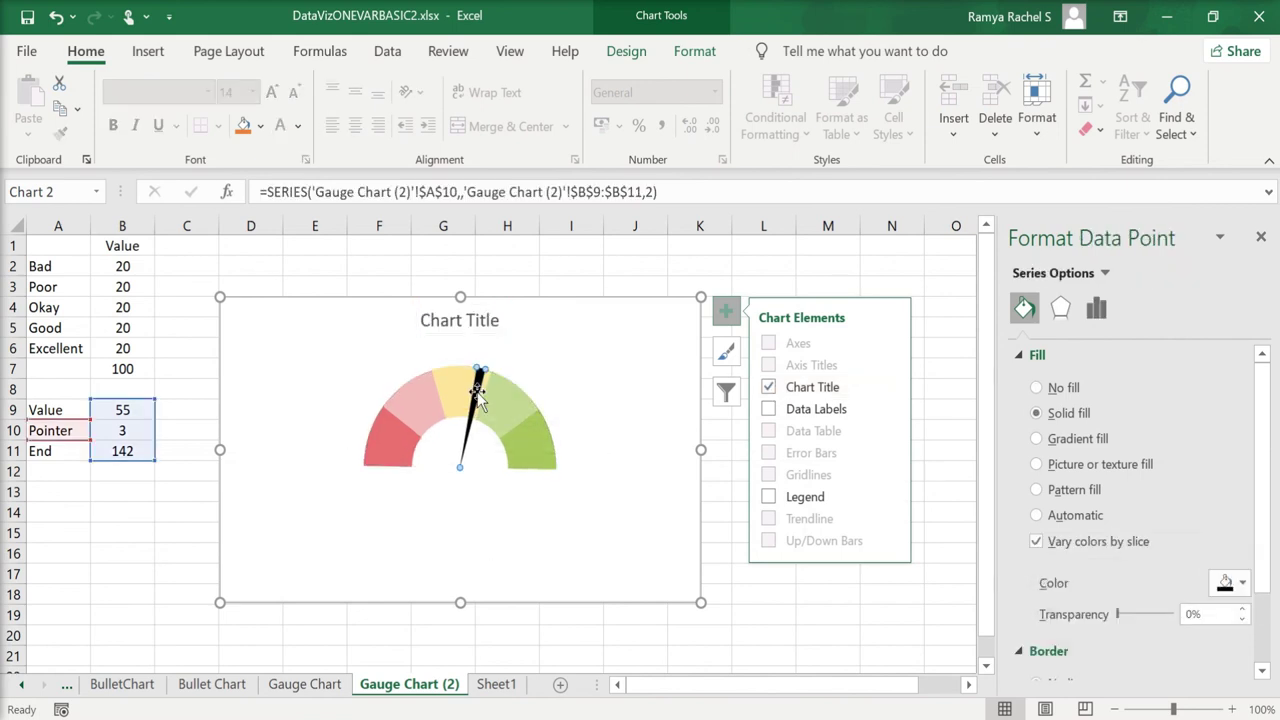
{"action": "left_click", "coordinate": [889, 410]}
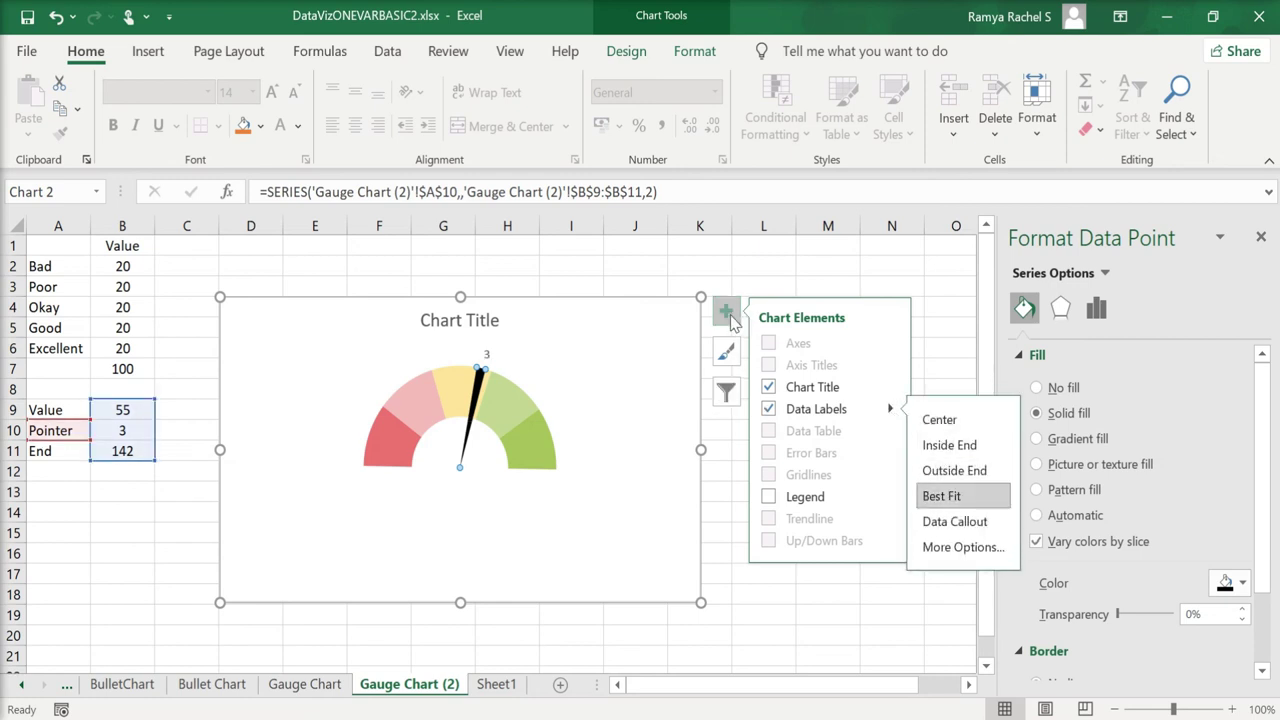
{"action": "left_click", "coordinate": [942, 496]}
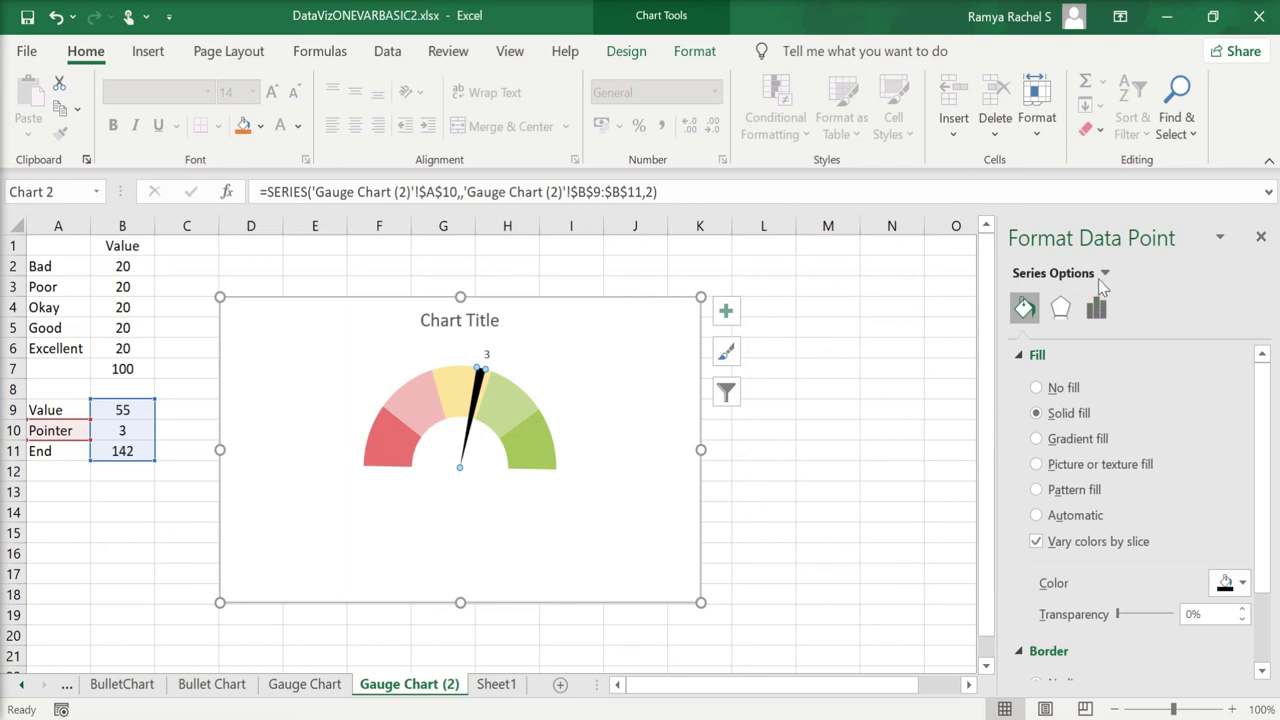
Step: Make the Pointer data label show the value from cell B9 (55)
{"action": "left_click", "coordinate": [1105, 273]}
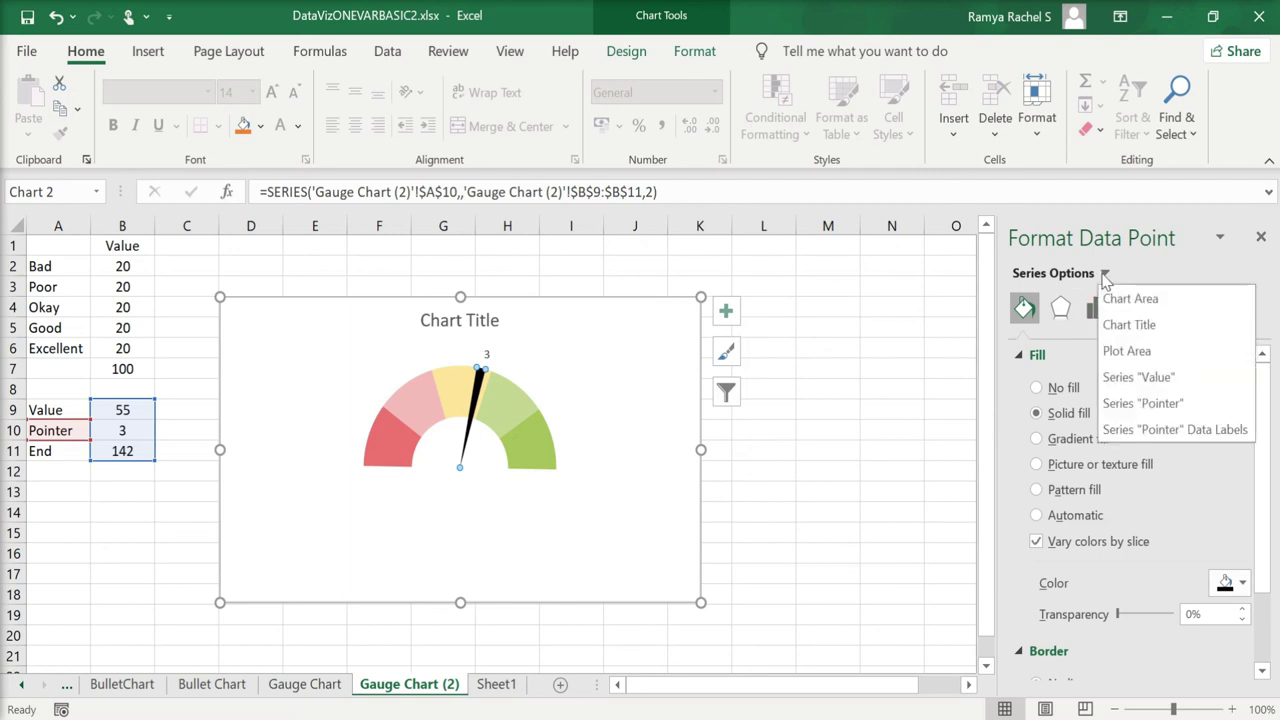
{"action": "left_click", "coordinate": [1140, 430]}
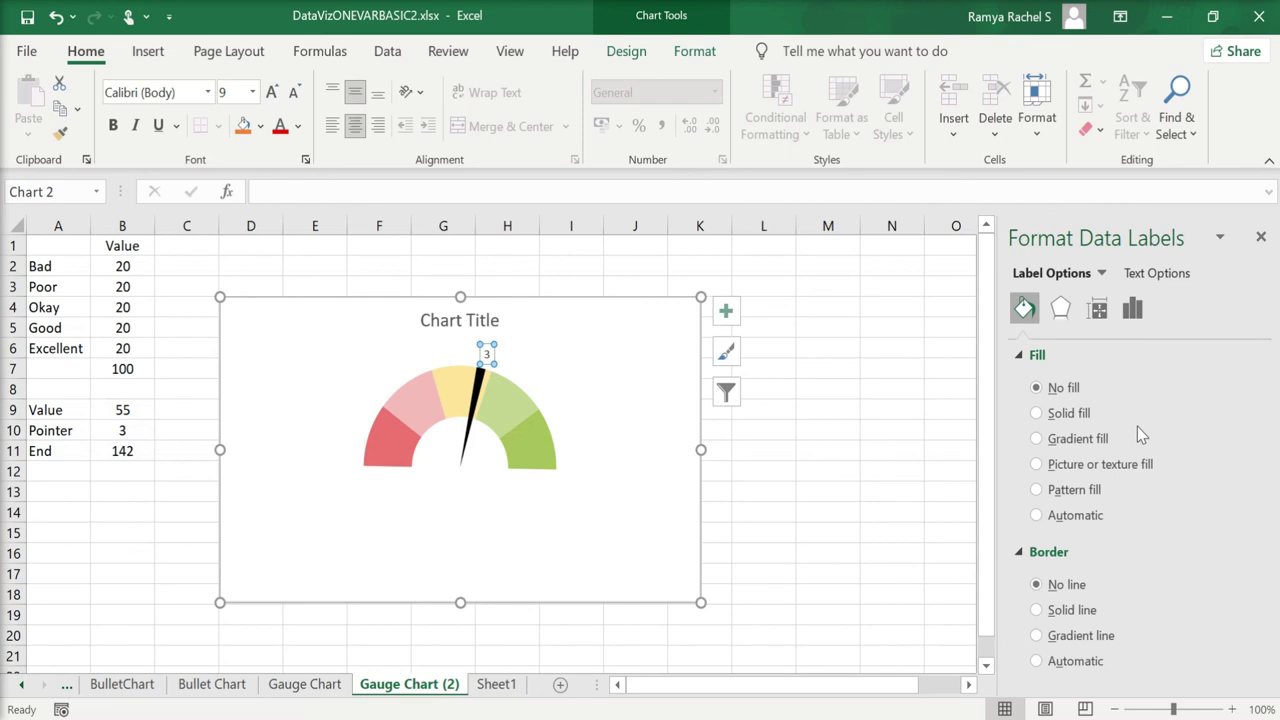
{"action": "left_click", "coordinate": [1131, 311]}
{"action": "left_click", "coordinate": [1103, 359]}
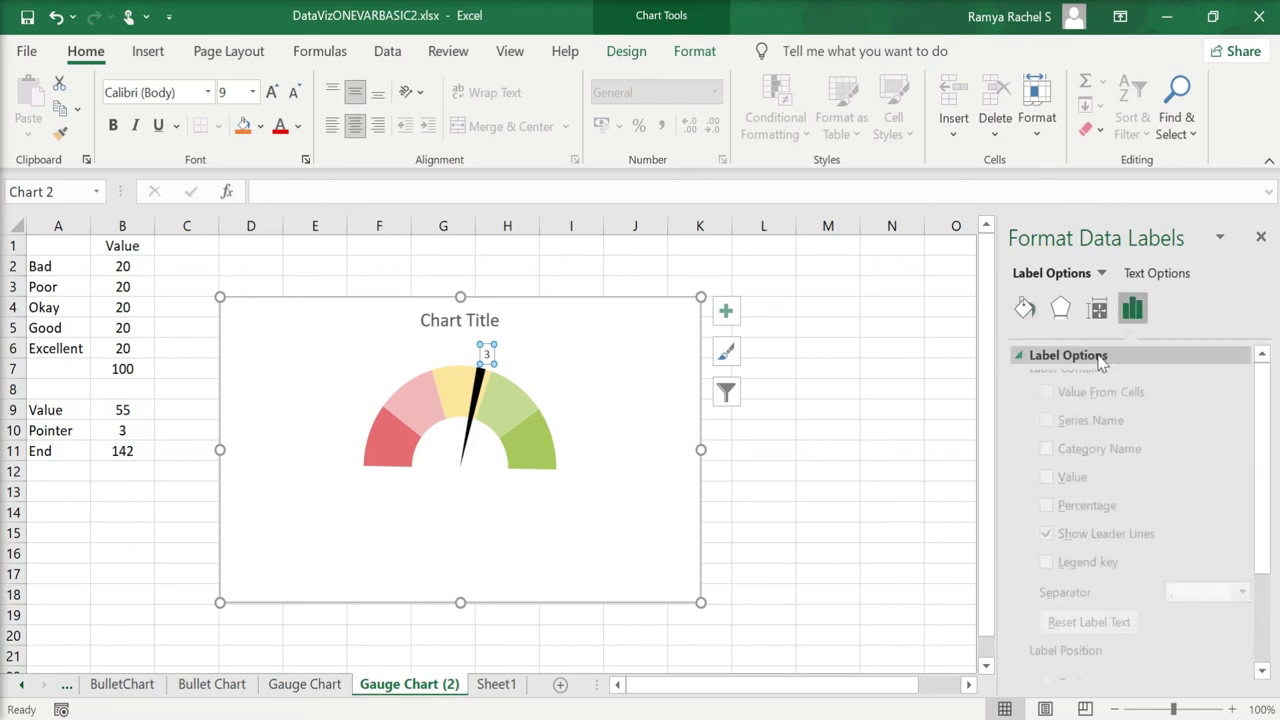
{"action": "left_click", "coordinate": [1052, 414]}
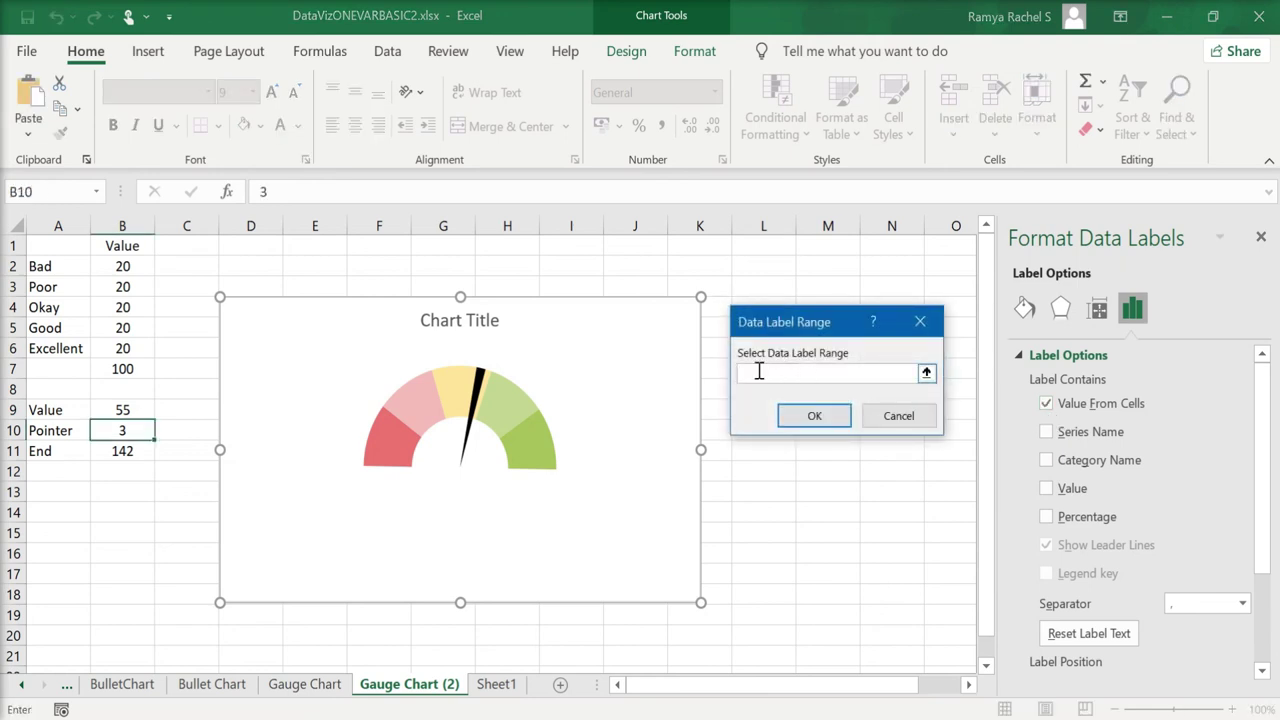
{"action": "left_click", "coordinate": [137, 410]}
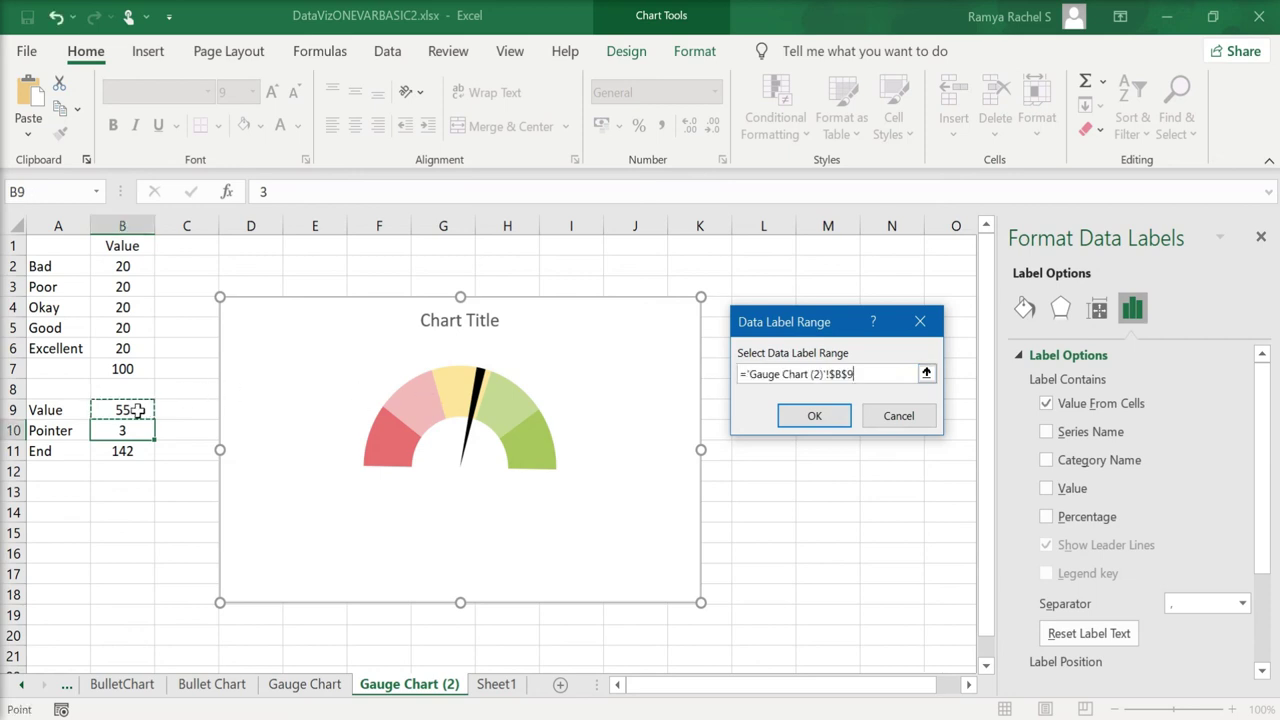
{"action": "left_click", "coordinate": [813, 416]}
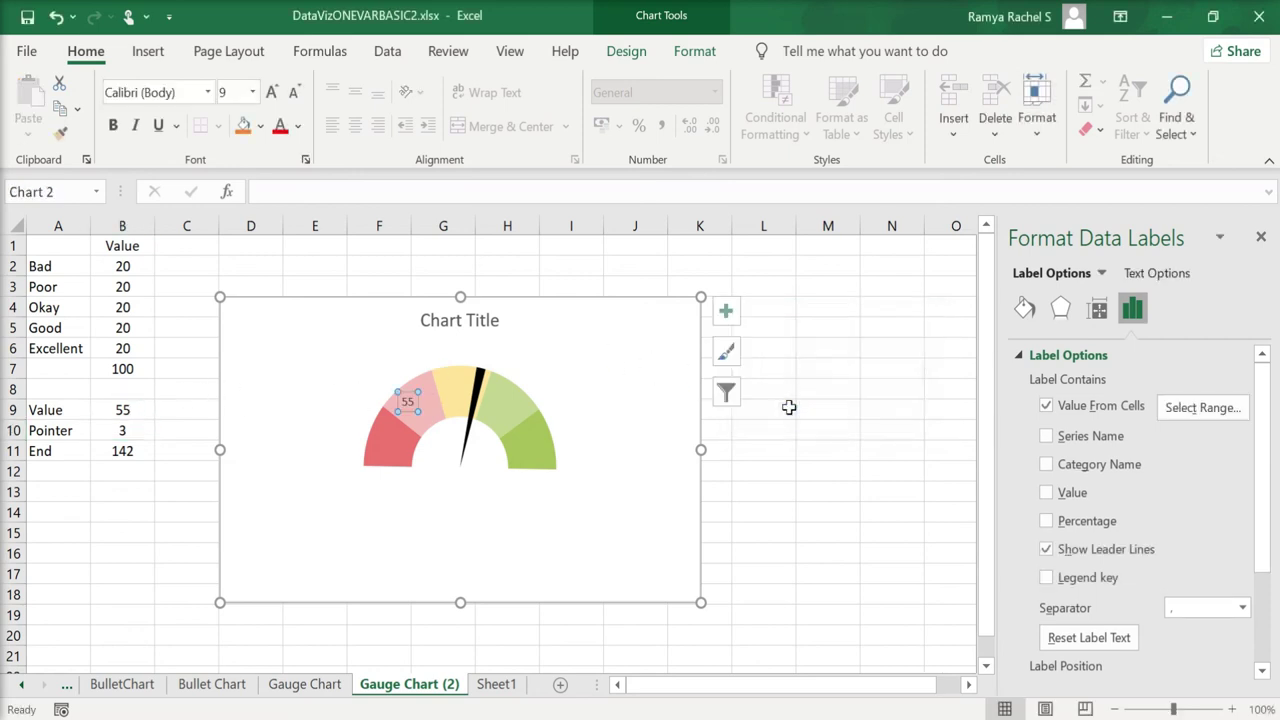
{"action": "left_click", "coordinate": [408, 400]}
Step: Reposition the 55 label and retitle the chart 'Performance'
{"action": "left_click_drag", "start_coordinate": [483, 345], "coordinate": [243, 320]}
{"action": "left_click", "coordinate": [628, 313]}
{"action": "triple_click", "coordinate": [287, 320]}
{"action": "type", "text": "Performance"}
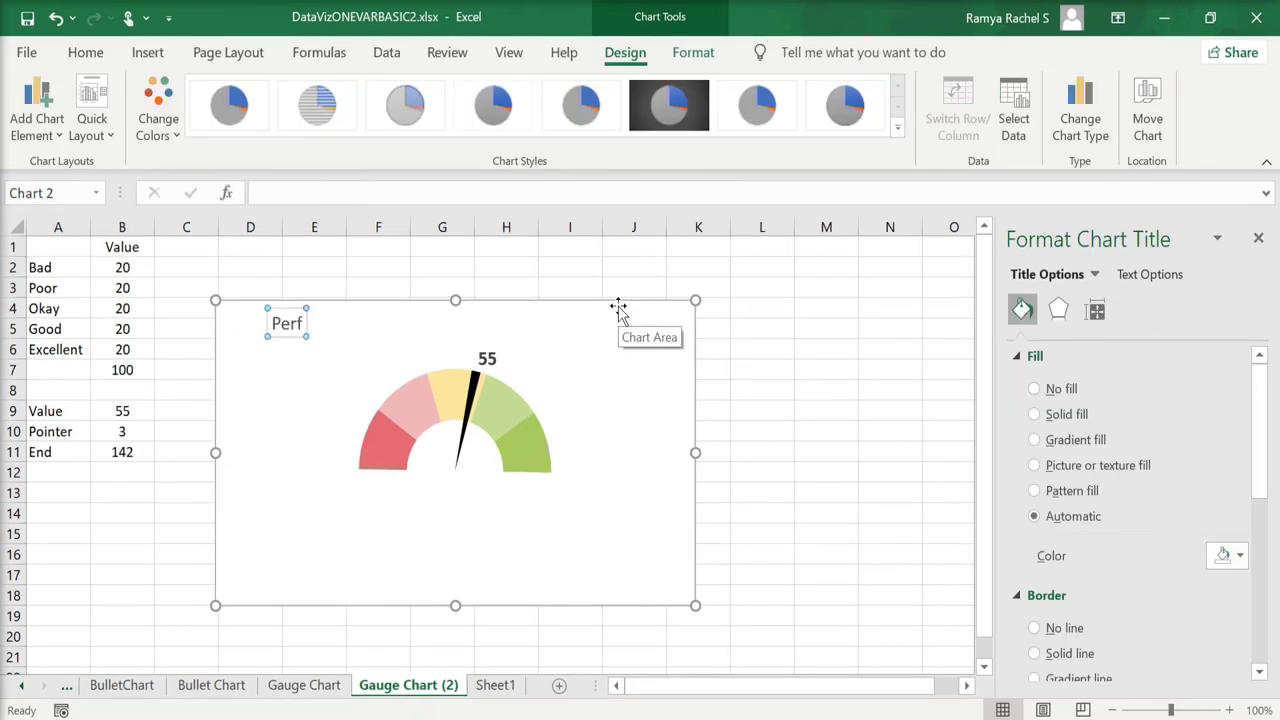
{"action": "left_click", "coordinate": [666, 360]}
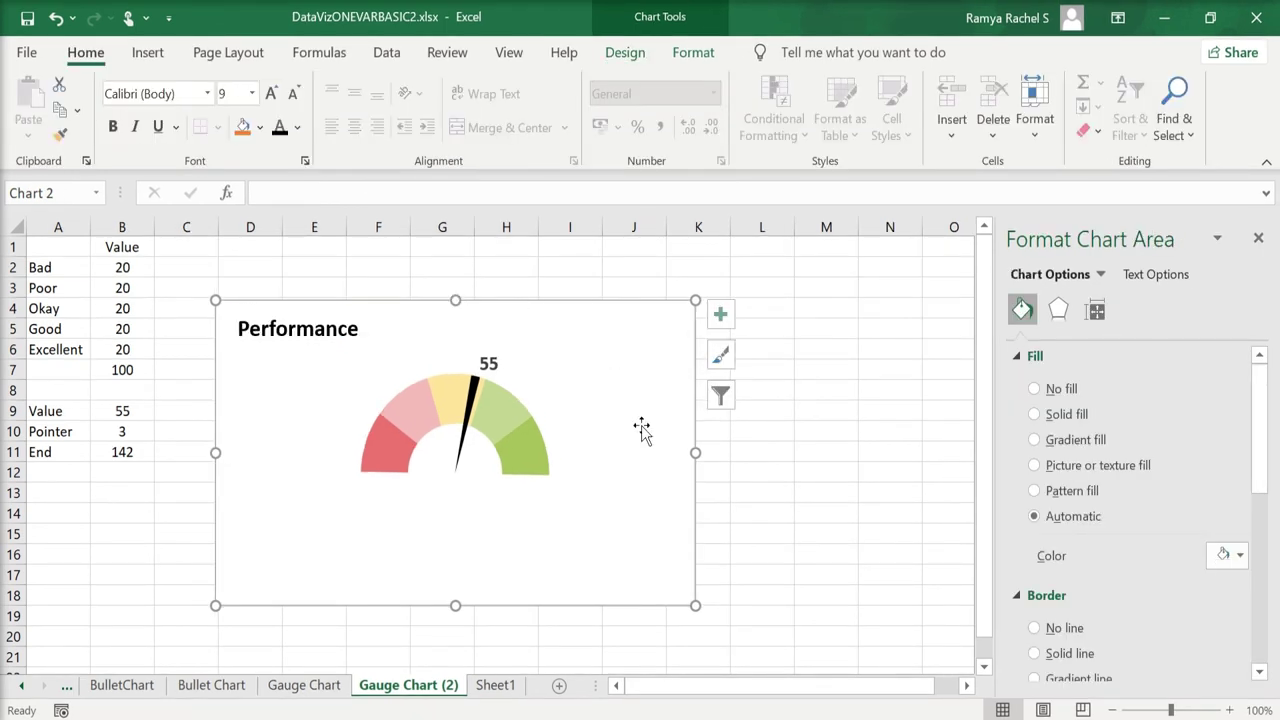
Step: Insert a 'Bad' text box beside the left end of the gauge and duplicate it
{"action": "left_click", "coordinate": [146, 52]}
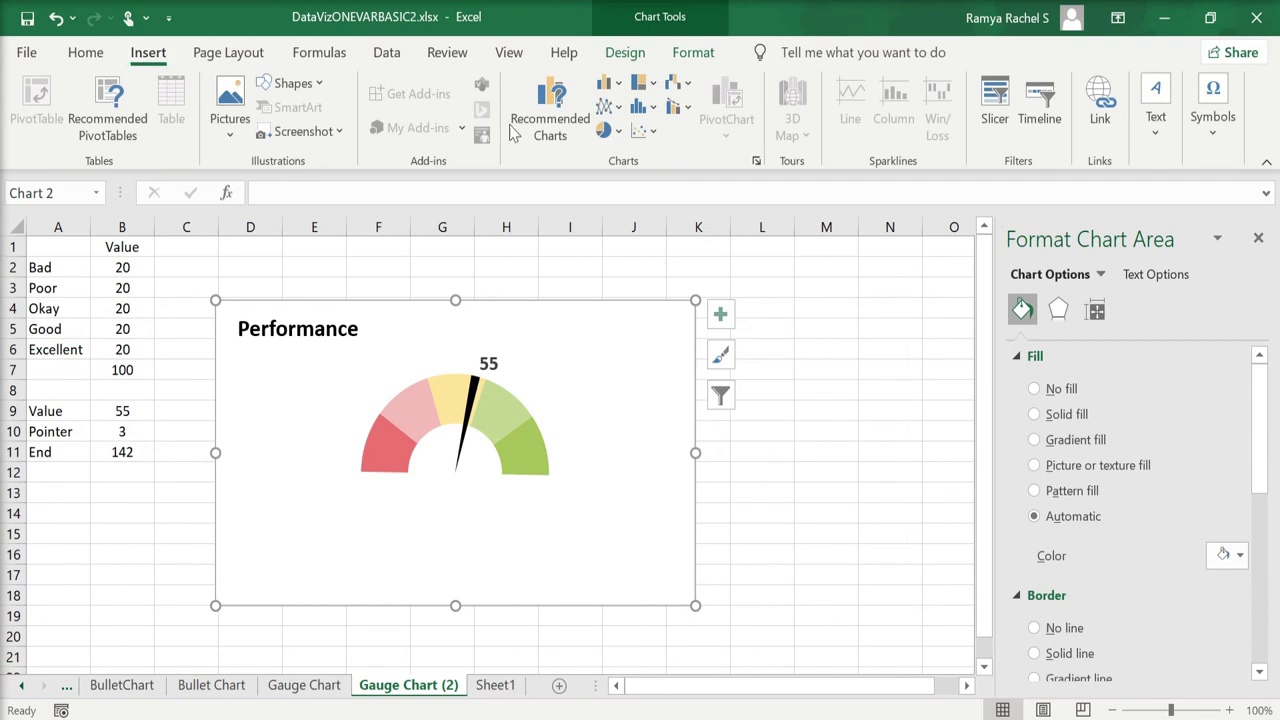
{"action": "left_click", "coordinate": [1157, 147]}
{"action": "left_click", "coordinate": [1046, 217]}
{"action": "mouse_move", "coordinate": [304, 408]}
{"action": "left_mouse_down"}
{"action": "mouse_move", "coordinate": [365, 445]}
{"action": "mouse_move", "coordinate": [337, 440]}
{"action": "left_mouse_up"}
{"action": "type", "text": "Bad"}
{"action": "key", "text": "ctrl+c"}
{"action": "key", "text": "ctrl+v"}
Step: Add 'Poor', 'Okay' and 'Good' band labels and move the title below the arc
{"action": "left_click_drag", "start_coordinate": [247, 318], "coordinate": [372, 372]}
{"action": "type", "text": "Poor"}
{"action": "key", "text": "ctrl+v"}
{"action": "left_click_drag", "start_coordinate": [276, 313], "coordinate": [528, 380]}
{"action": "type", "text": "Okay"}
{"action": "key", "text": "ctrl+v"}
{"action": "type", "text": "Good"}
{"action": "left_click", "coordinate": [660, 428]}
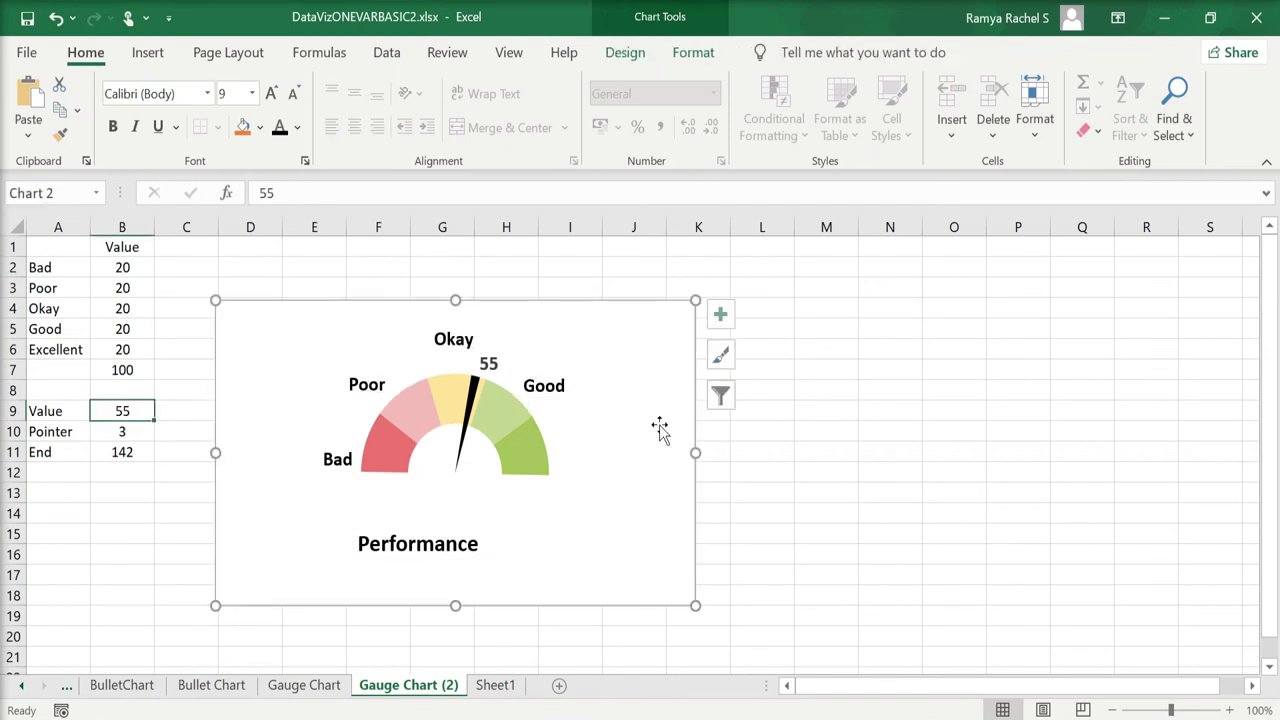